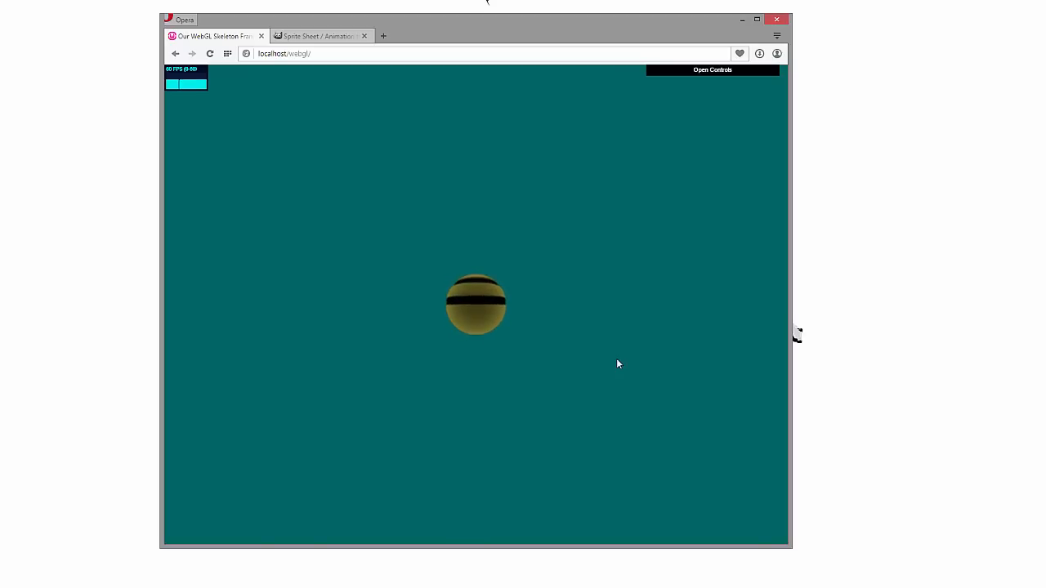
Open File Explorer and browse to the webGL folder in wamp\www on Local Disk (D:)
key(super+e)
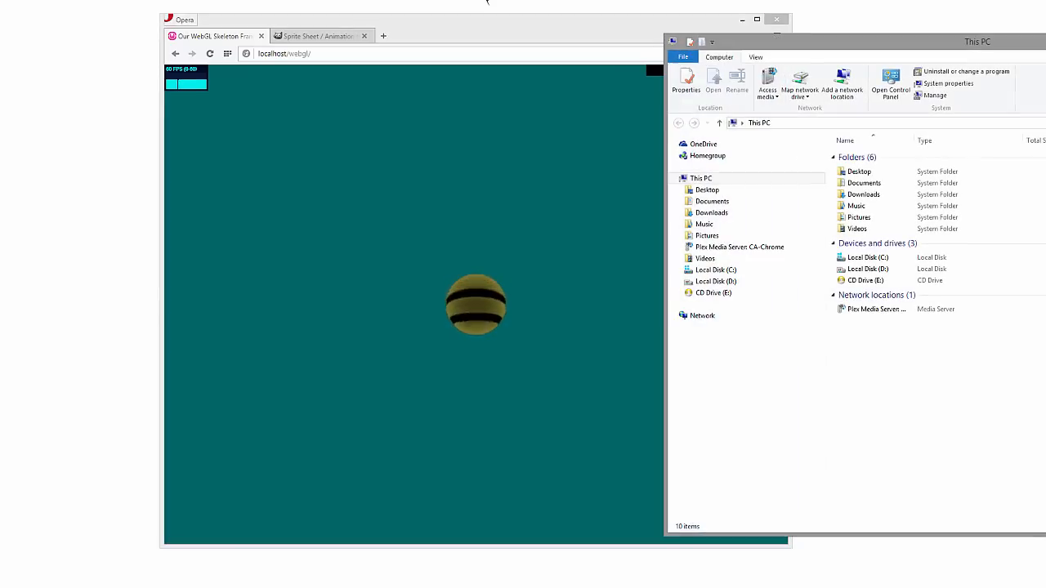
drag(917, 51, 521, 96)
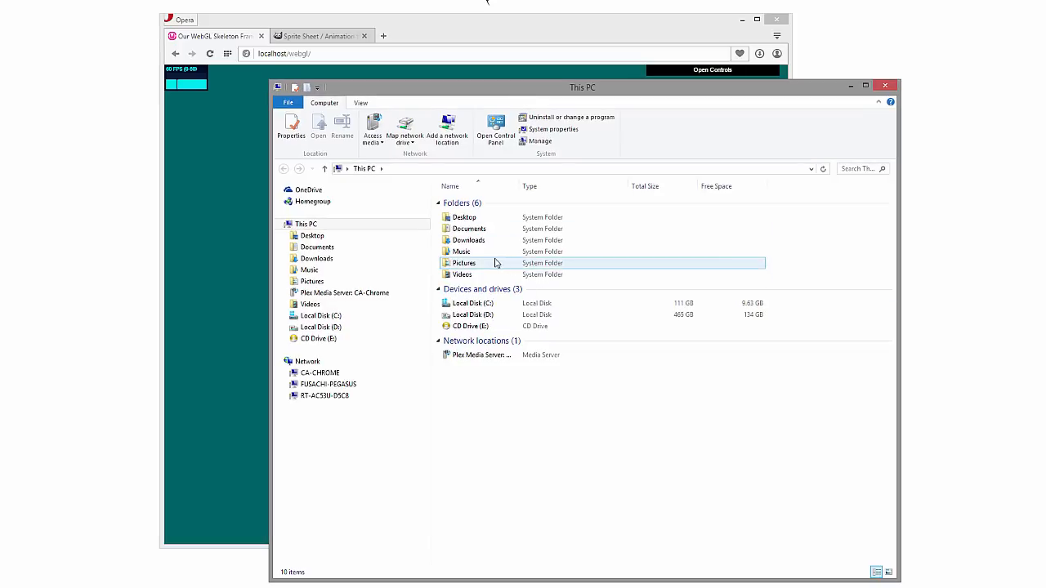
click(493, 321)
double_click(493, 321)
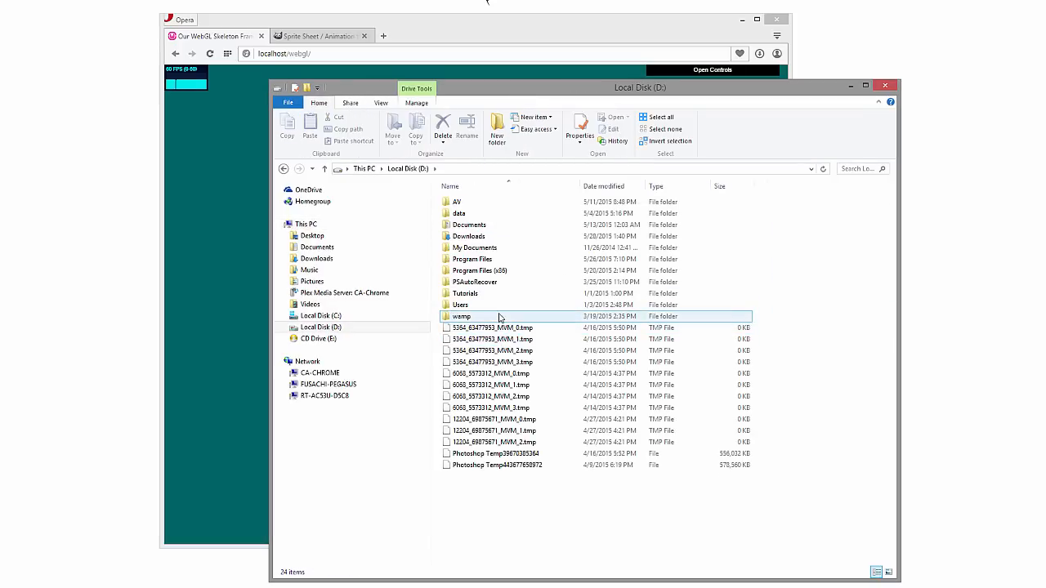
double_click(496, 313)
double_click(504, 306)
click(509, 284)
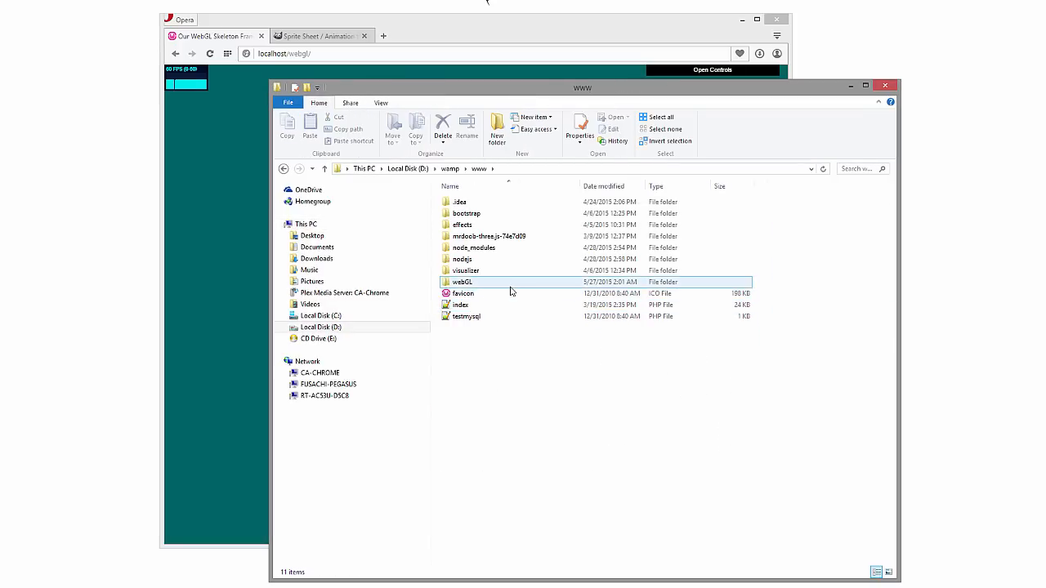
double_click(513, 283)
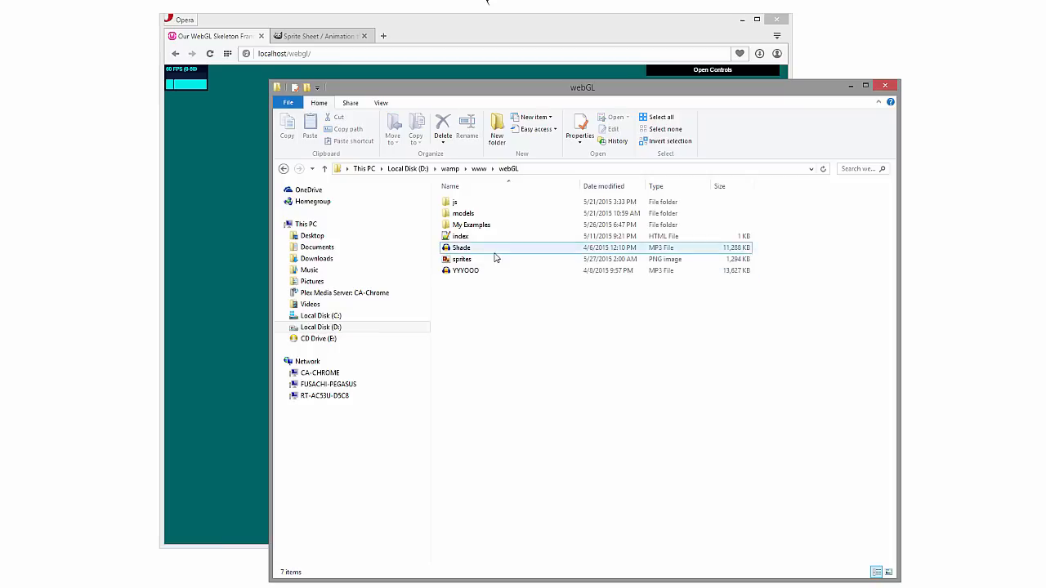
Preview the sprites PNG image in a widened viewer window, enlarged enough to make out the individual ball frames
click(505, 266)
right_click(483, 262)
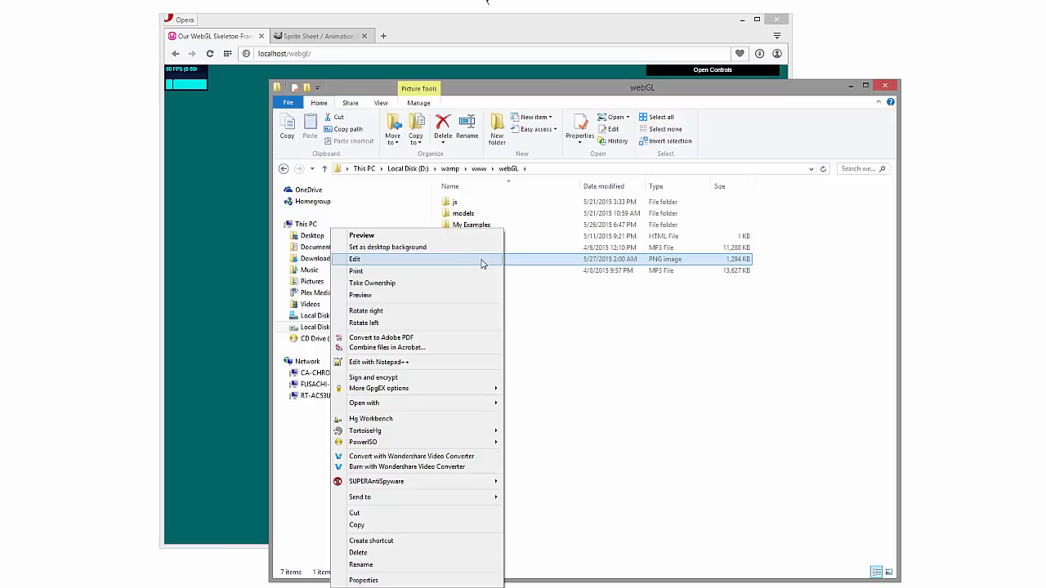
click(464, 236)
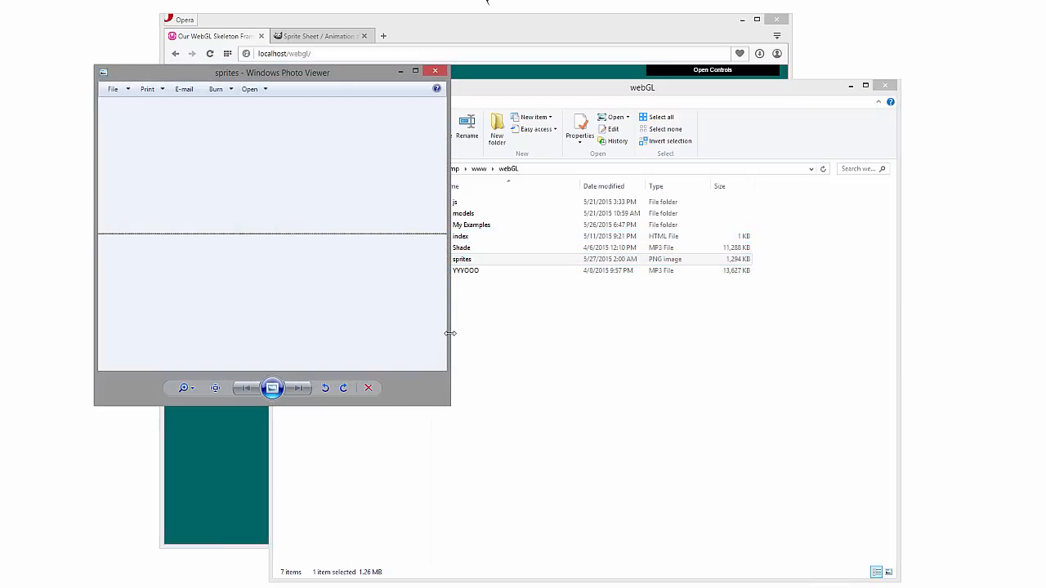
drag(450, 333, 698, 343)
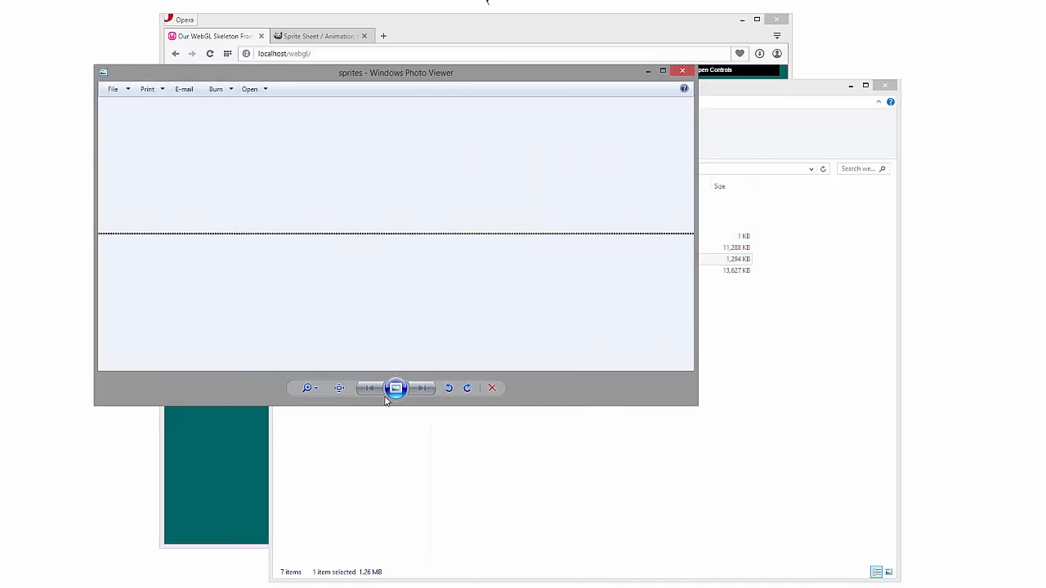
click(307, 388)
mouse_move(305, 393)
mouse_down()
mouse_move(308, 368)
mouse_move(308, 391)
mouse_up()
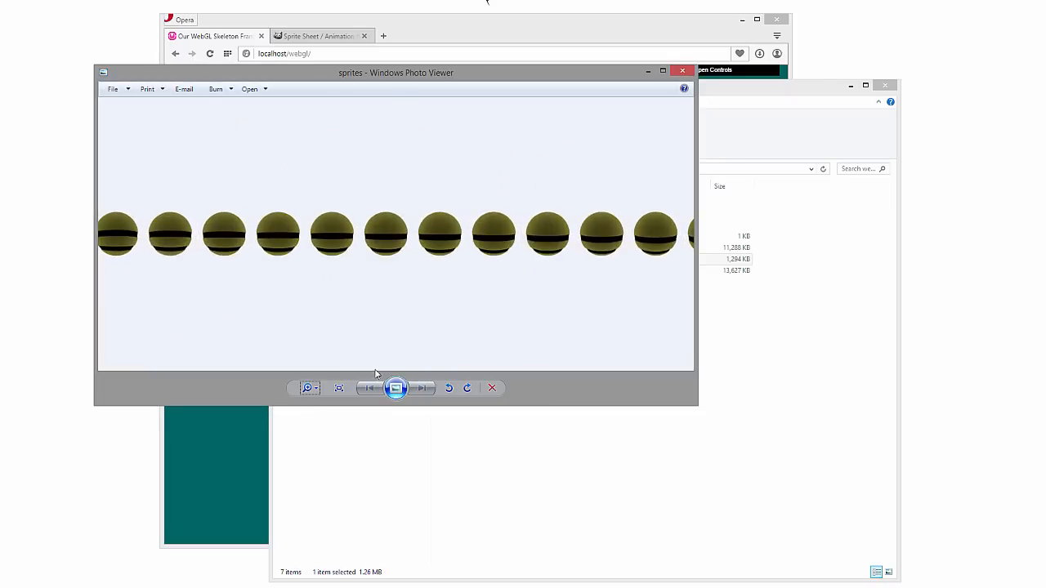
Examine how the ball's stripes change along the sprite strip, close the image and put the folder window away
scroll(544, 294, down, 4)
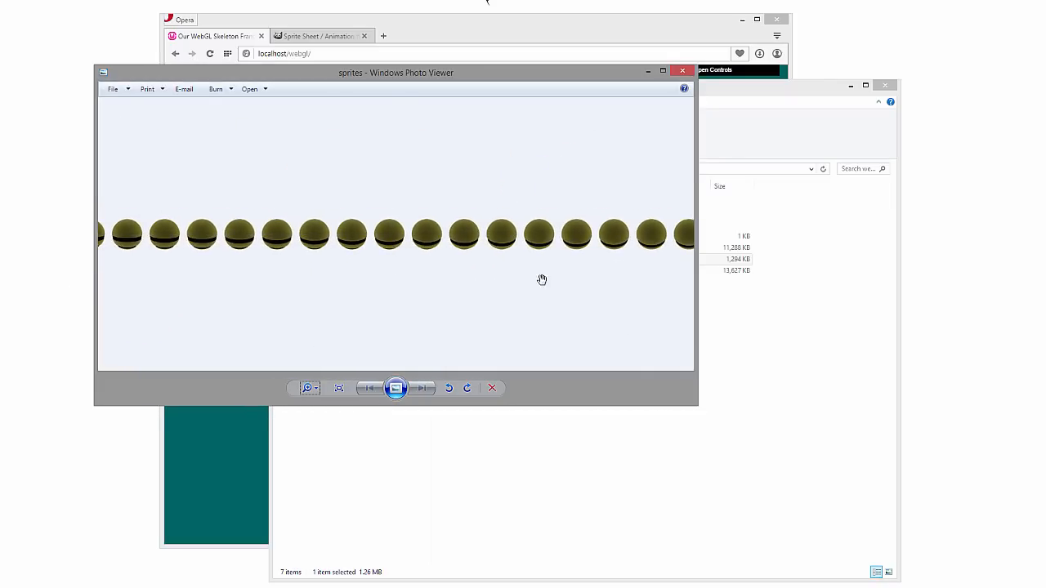
drag(607, 252, 254, 253)
drag(675, 242, 194, 303)
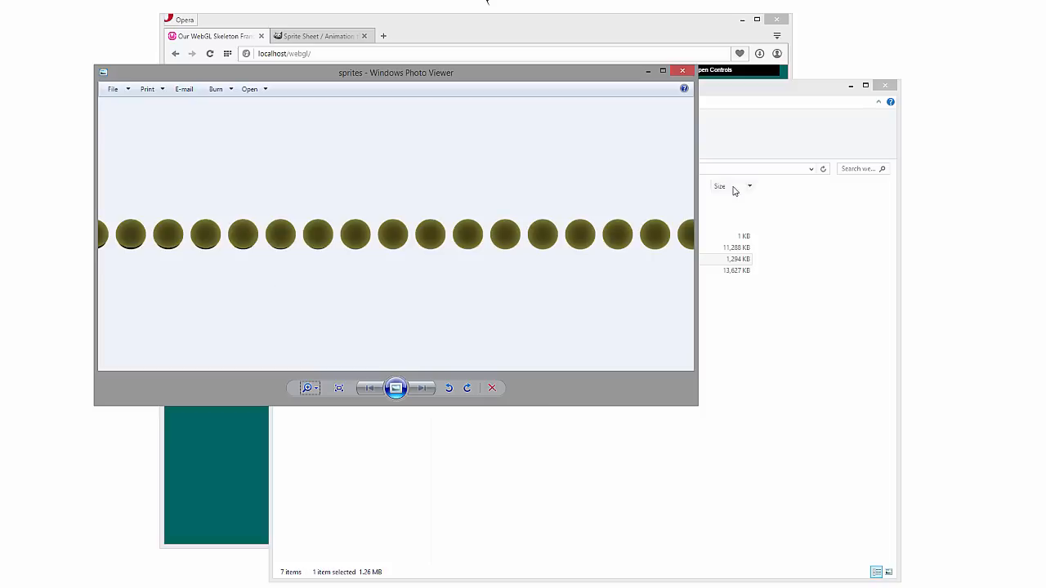
drag(683, 237, 481, 261)
drag(643, 249, 276, 233)
drag(675, 240, 393, 260)
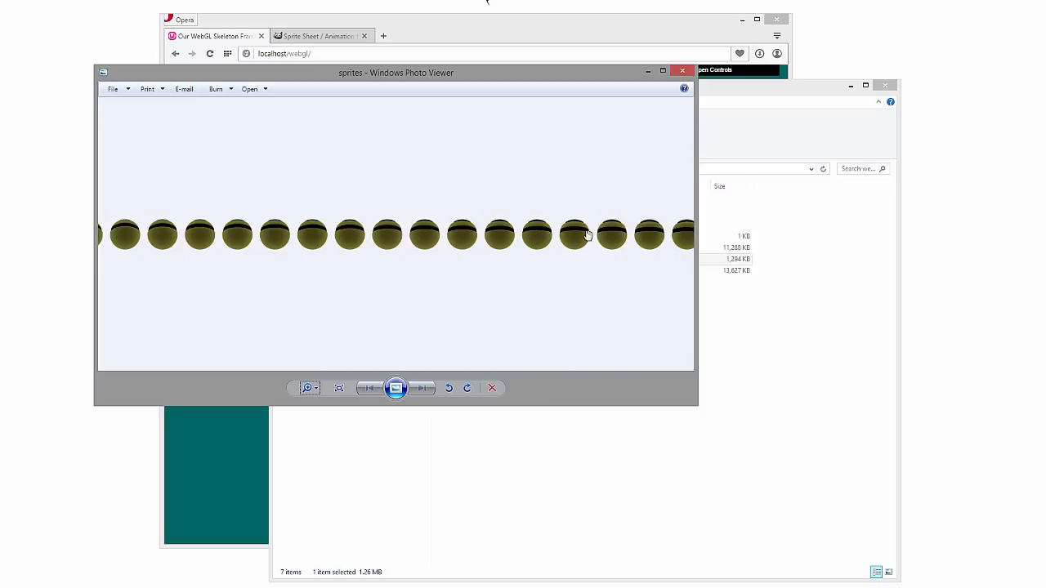
drag(588, 235, 331, 269)
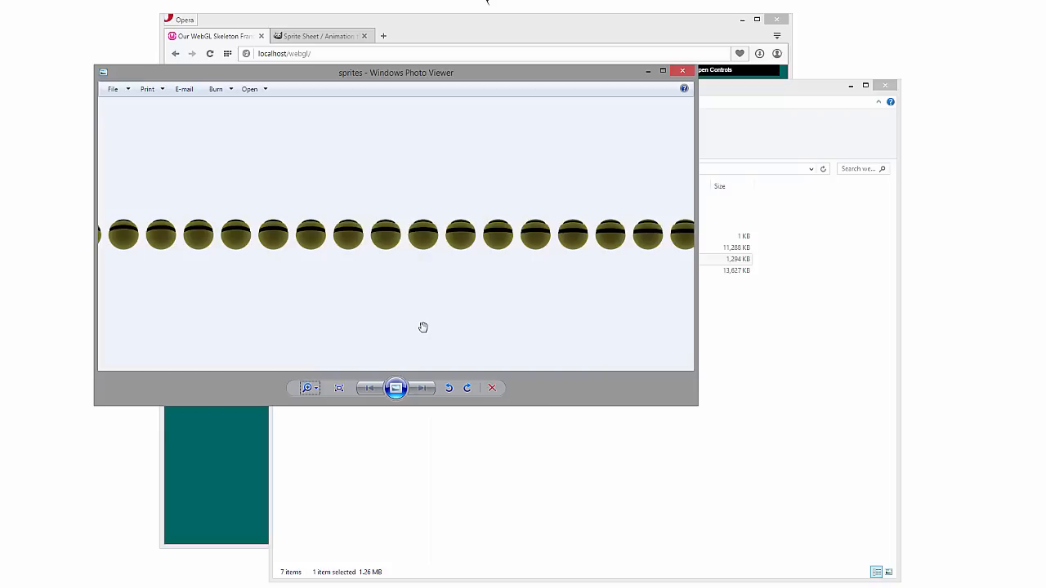
drag(456, 264, 236, 260)
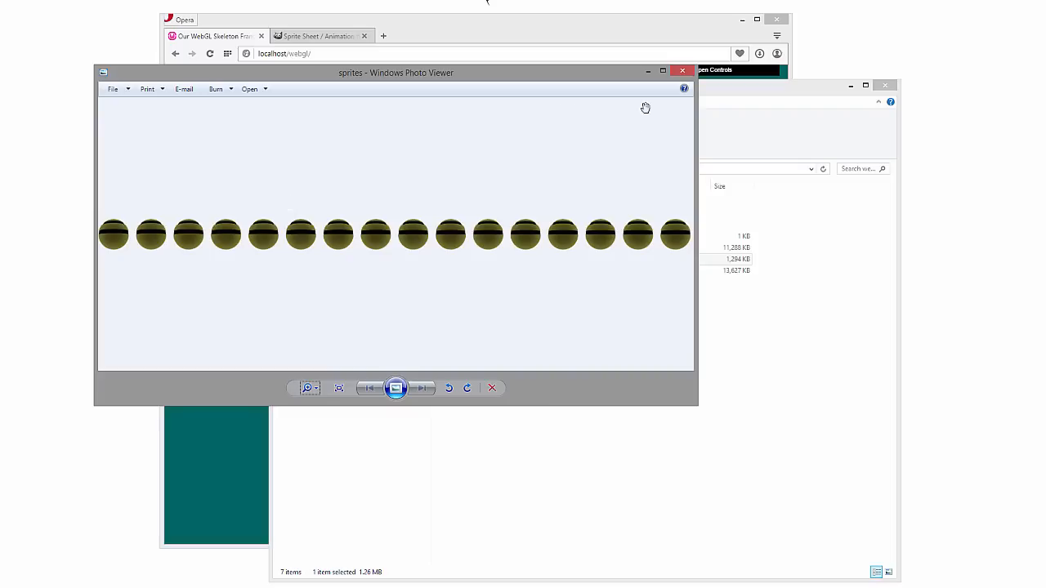
click(683, 72)
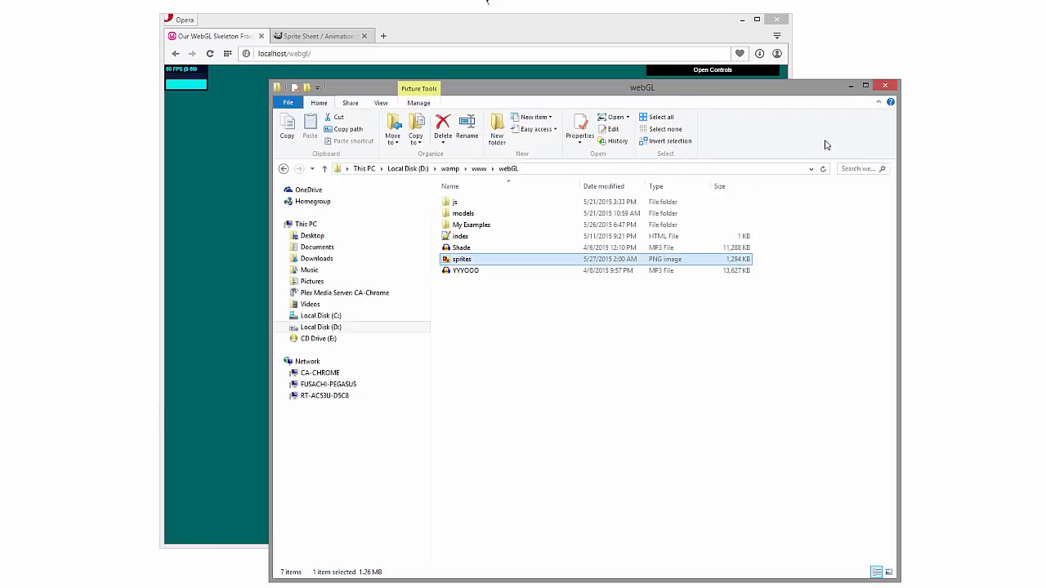
click(850, 86)
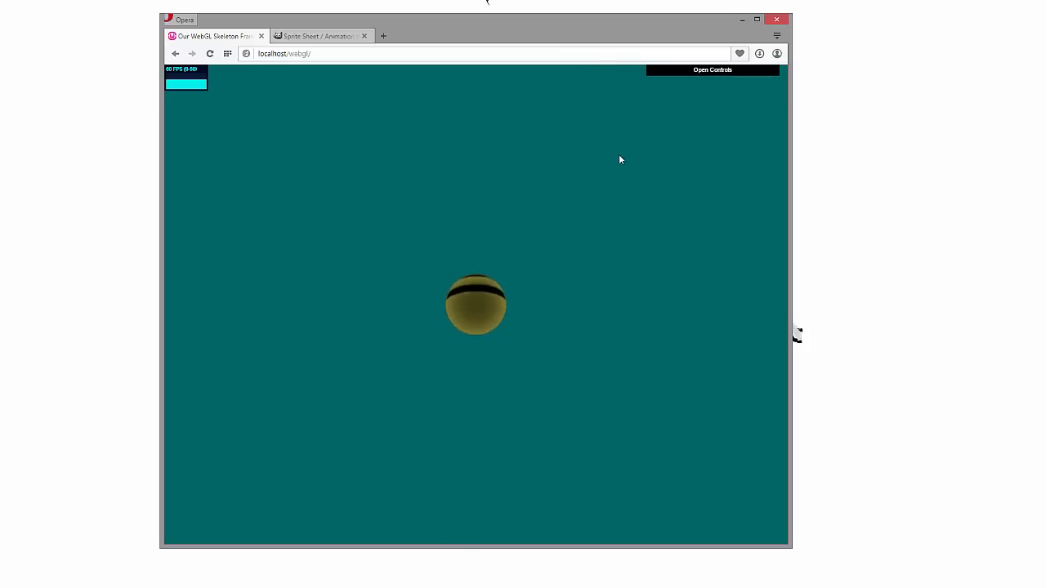
Inspect the WebGL page and check the console message about the sprites.png texture dimensions, closing the browser when done
right_click(683, 74)
click(736, 215)
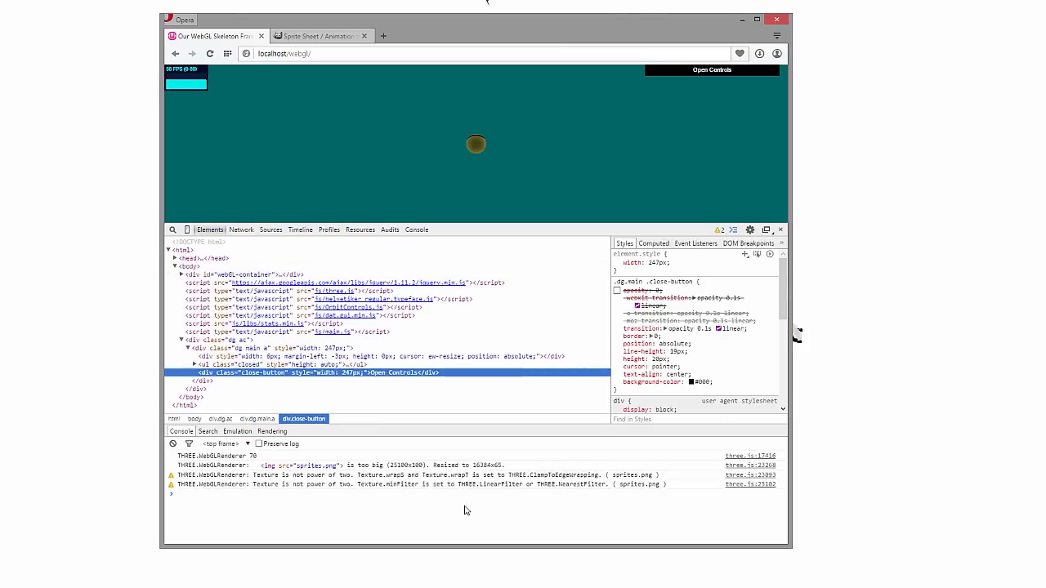
drag(389, 465, 407, 465)
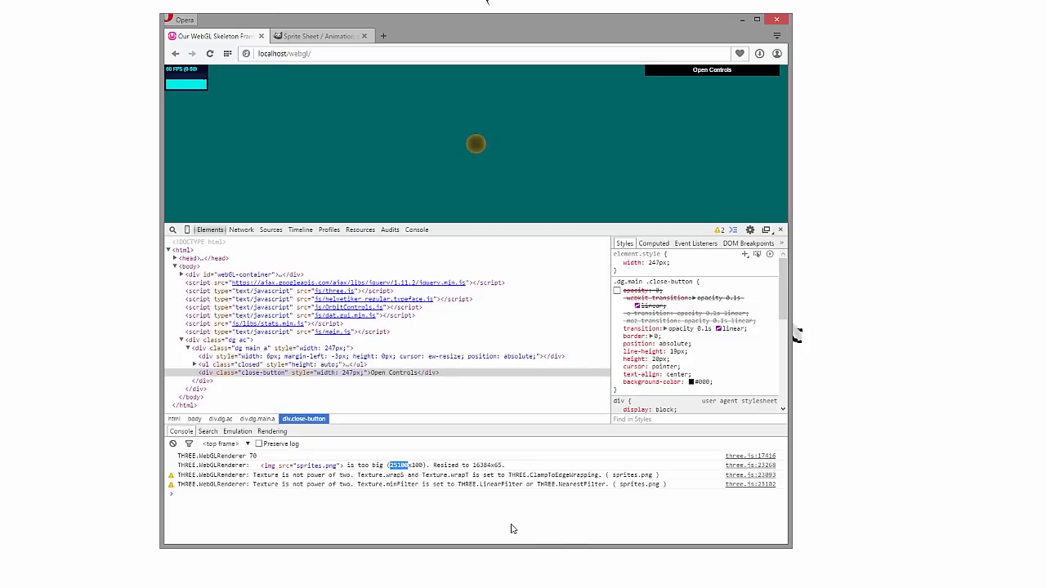
drag(470, 467, 496, 469)
click(782, 23)
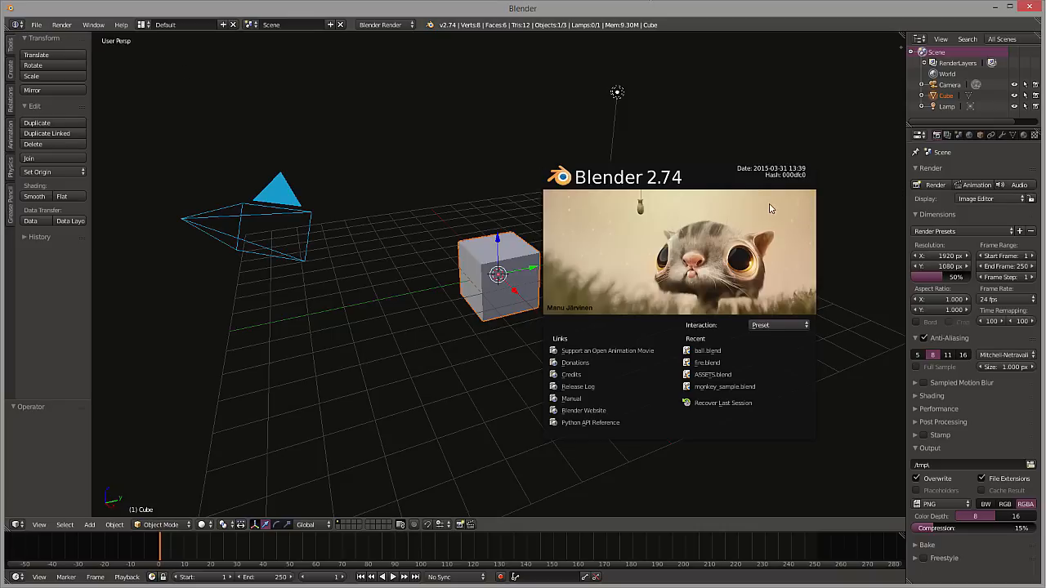
In Blender, dismiss the splash screen and delete the default cube from the scene
click(652, 186)
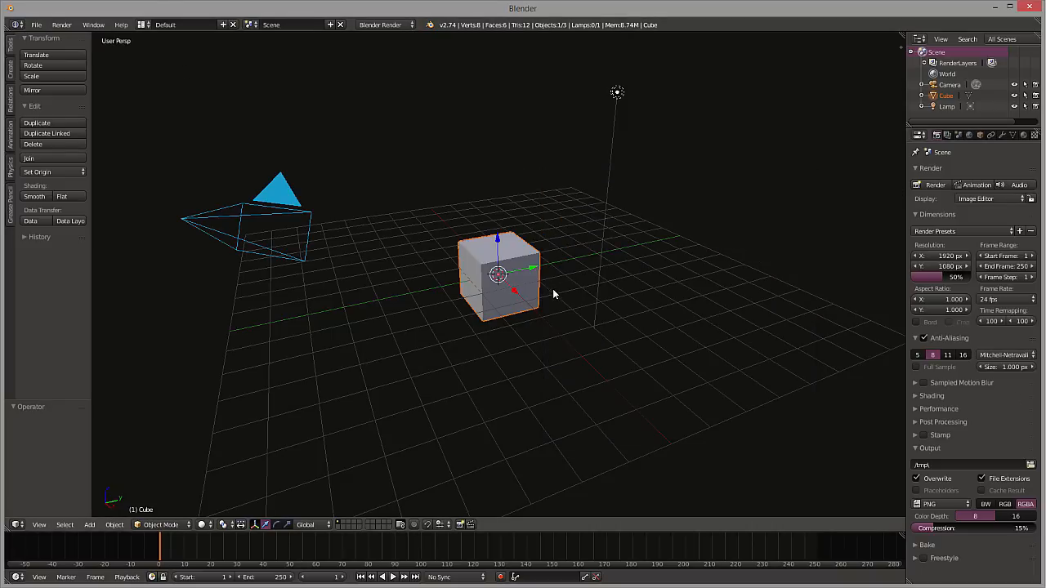
key(x)
click(501, 290)
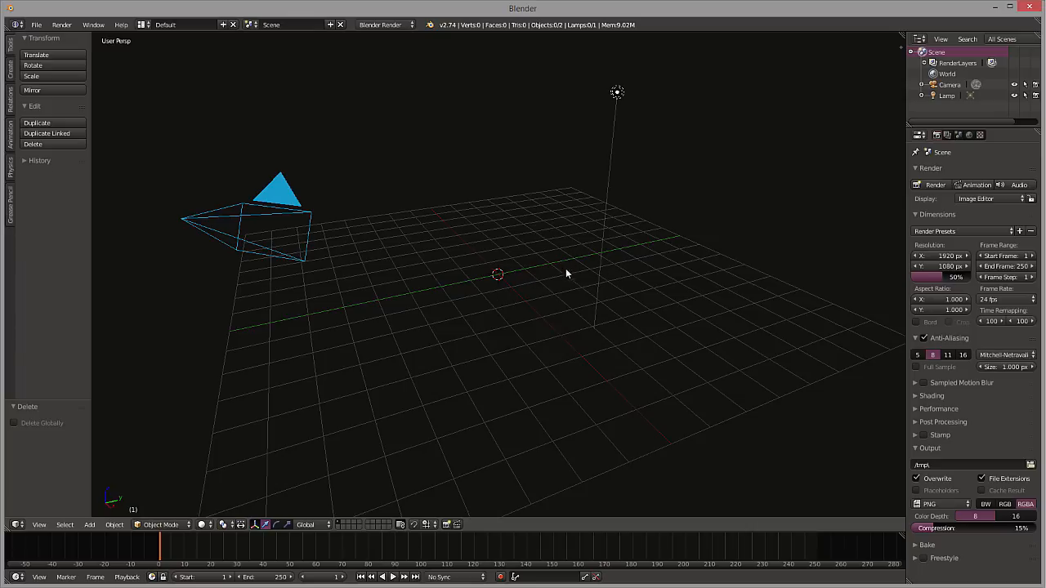
Show the 3D view's properties and start the Screencast Keys display
key(n)
key(space)
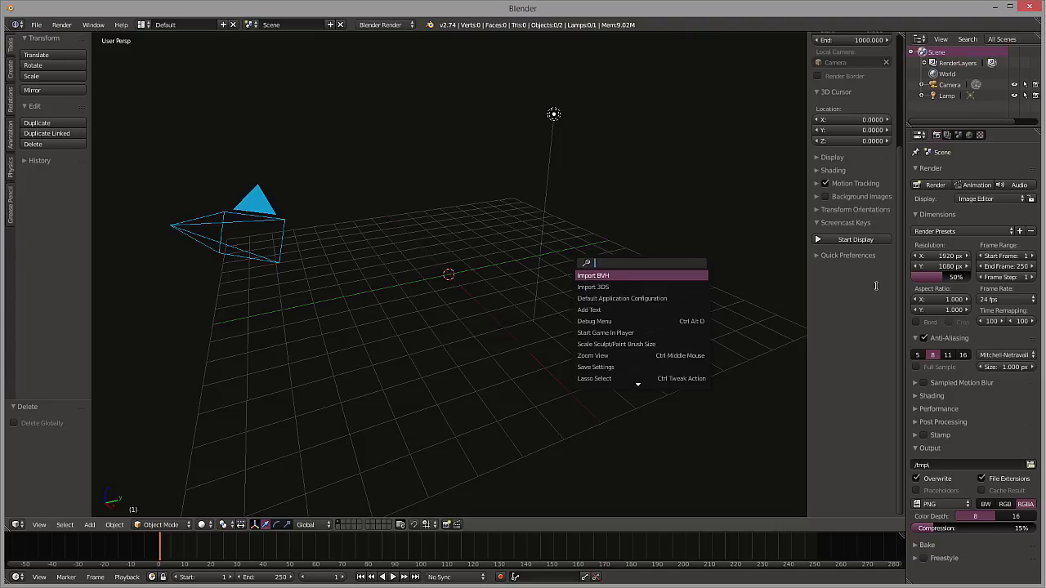
key(Escape)
click(850, 239)
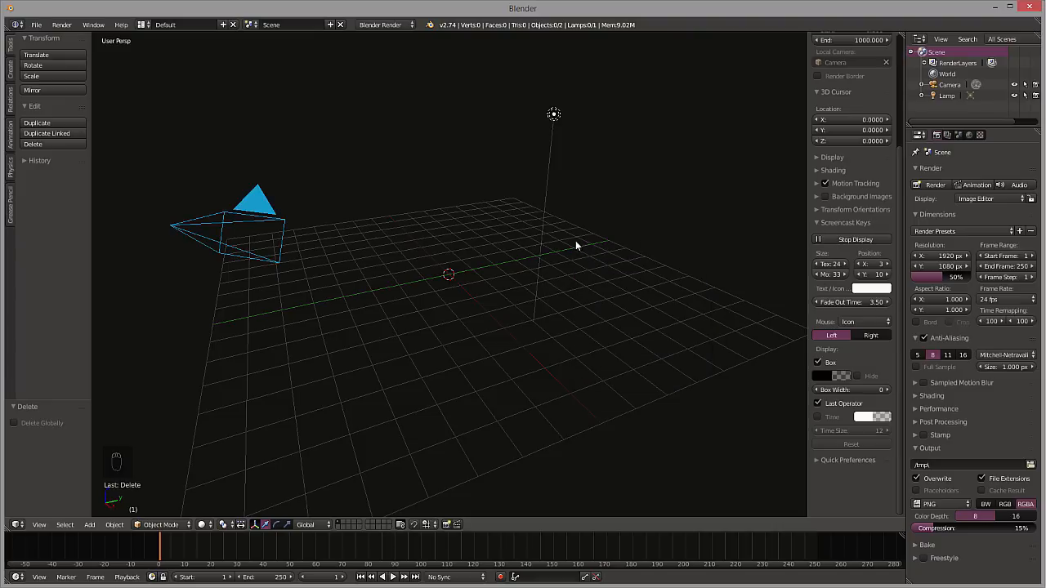
Switch the 3D view to orthographic projection seen from the top, with both the camera and lamp in view
key(KP_5)
mouse_move(548, 263)
middle_down()
mouse_move(520, 274)
mouse_move(536, 256)
middle_up()
scroll(867, 188, up, 5)
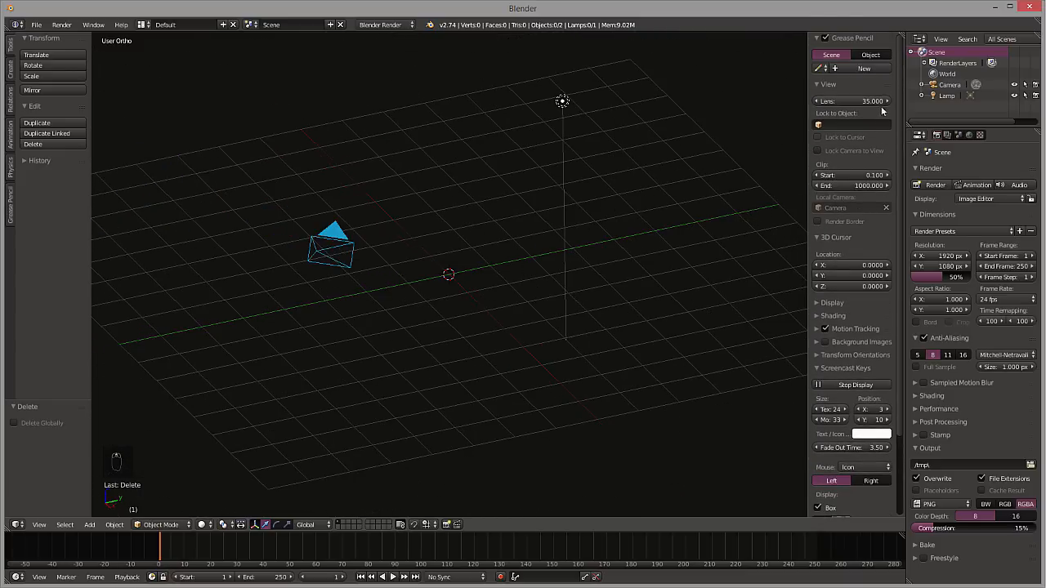
key(KP_7)
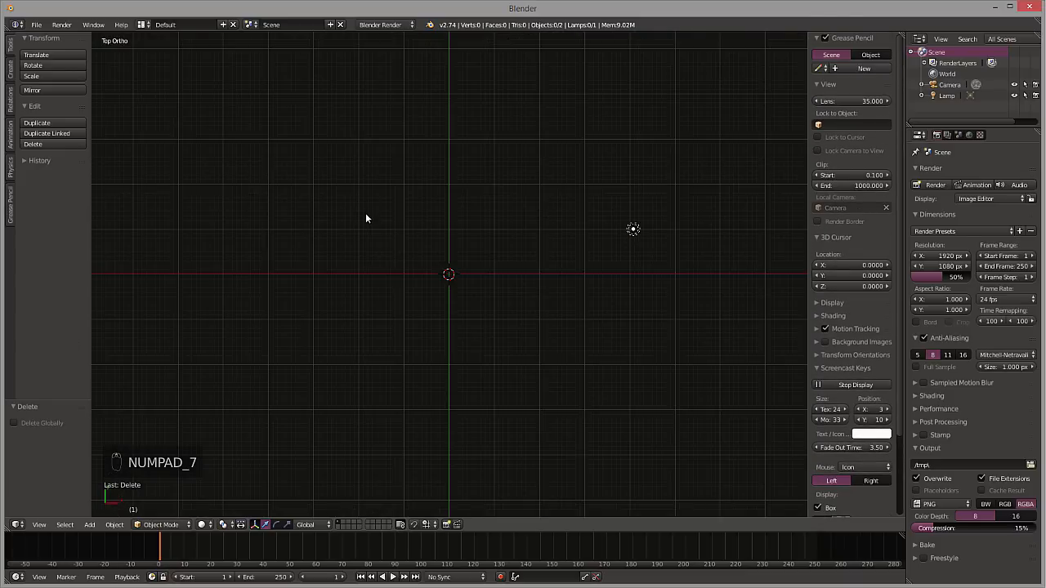
scroll(409, 265, down, 6)
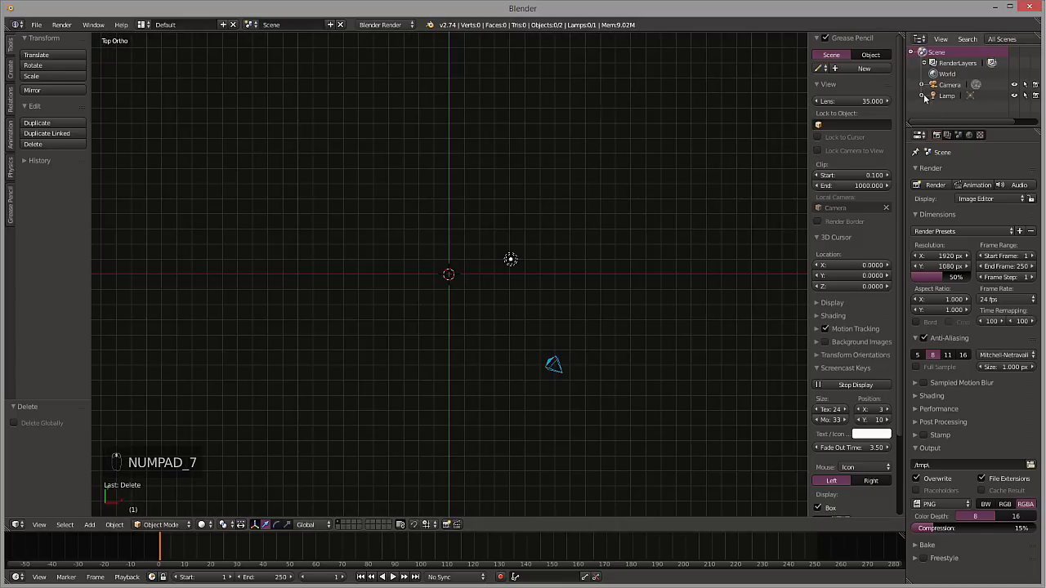
Select the camera and set its location to X 0, Y -7 and Z 0
click(948, 84)
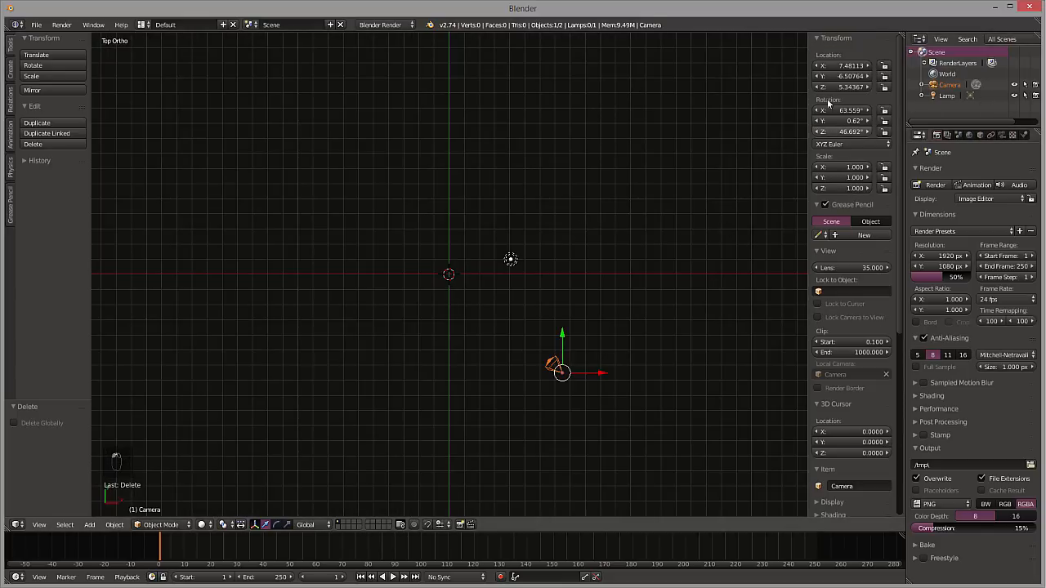
click(846, 65)
text(0)
key(Tab)
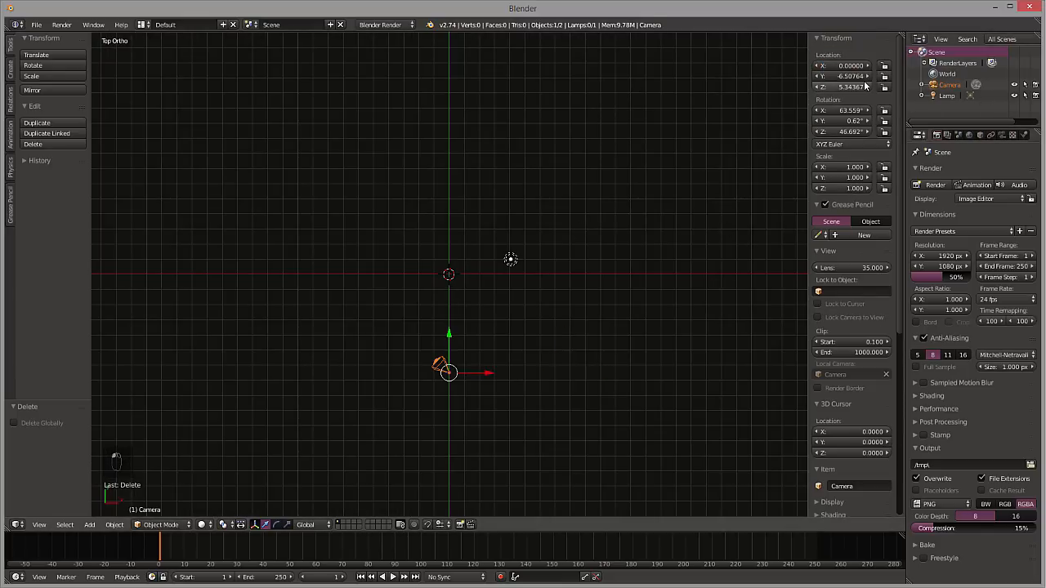
text(0)
key(Tab)
text(0)
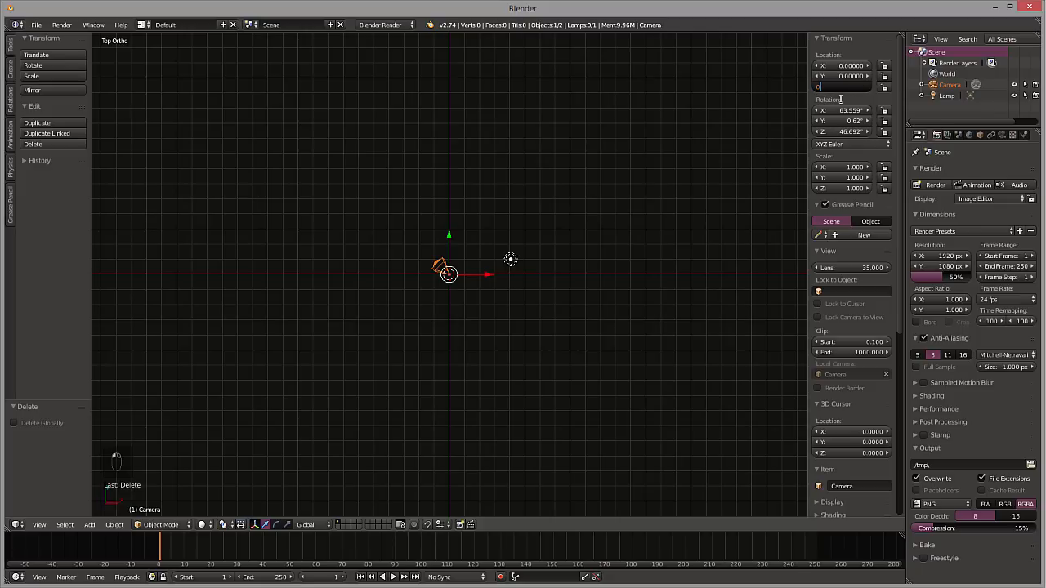
key(Return)
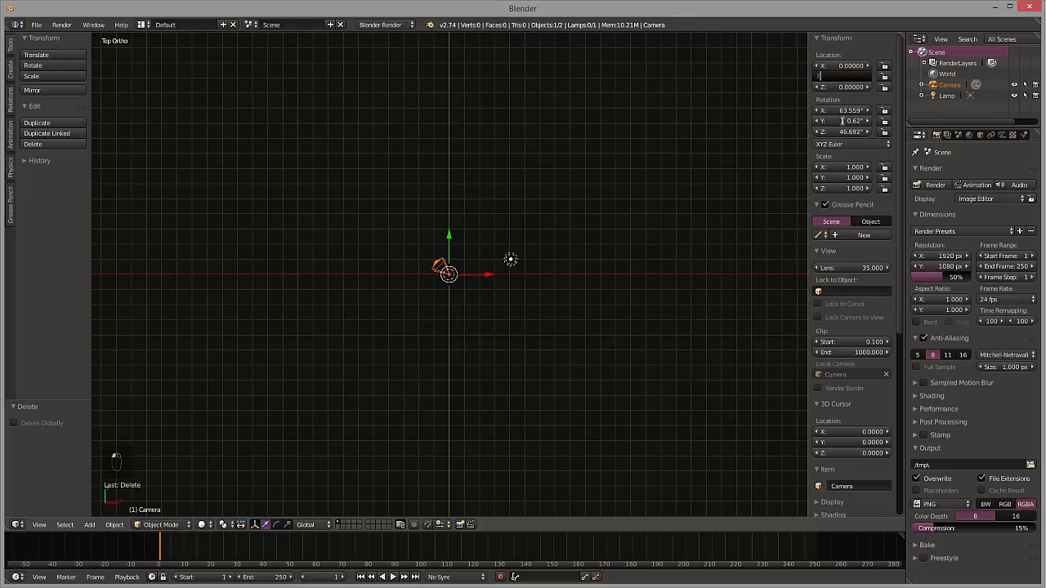
key(Return)
click(847, 77)
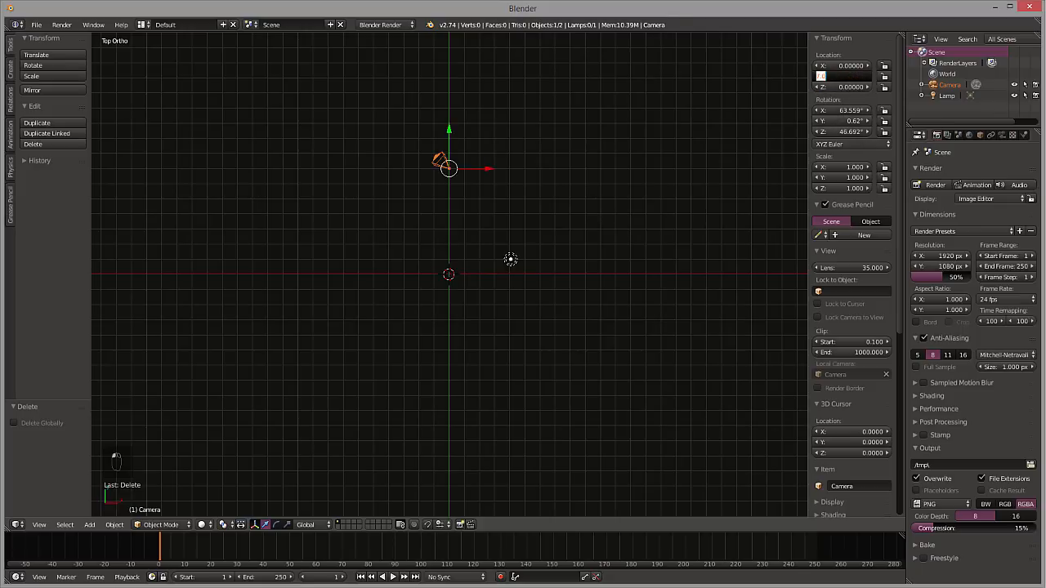
key(Return)
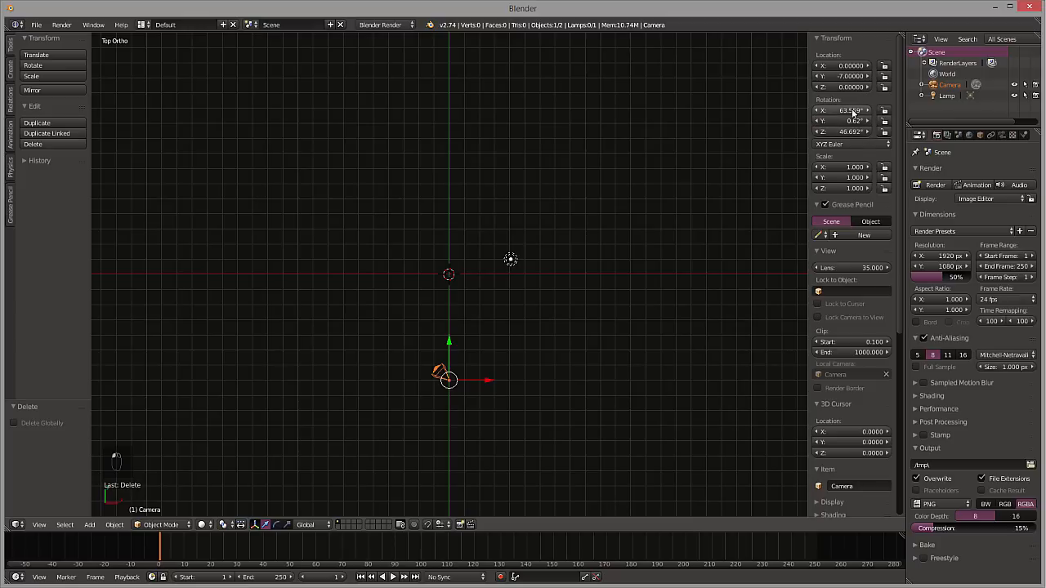
Set the camera's rotation to 0° on X, Y and Z, and look through the camera
click(845, 108)
text(0)
key(Return)
click(853, 121)
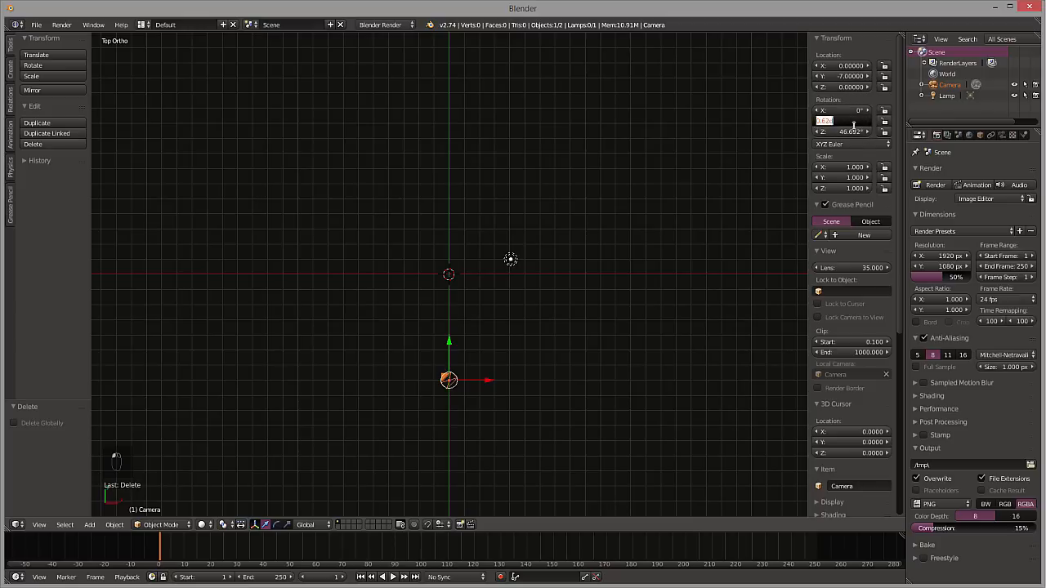
text(0)
key(Return)
click(853, 132)
text(0)
key(Return)
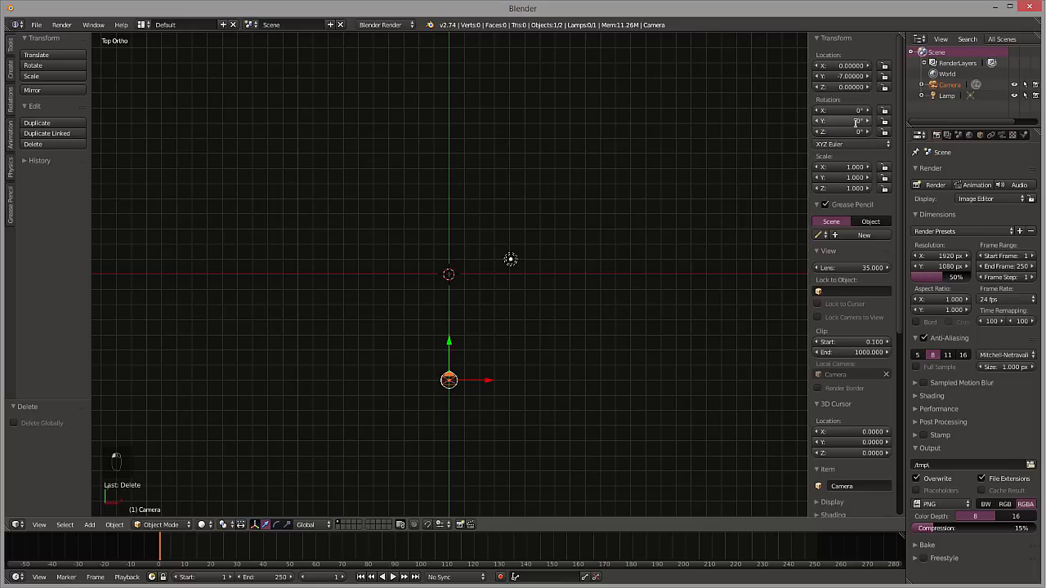
key(KP_0)
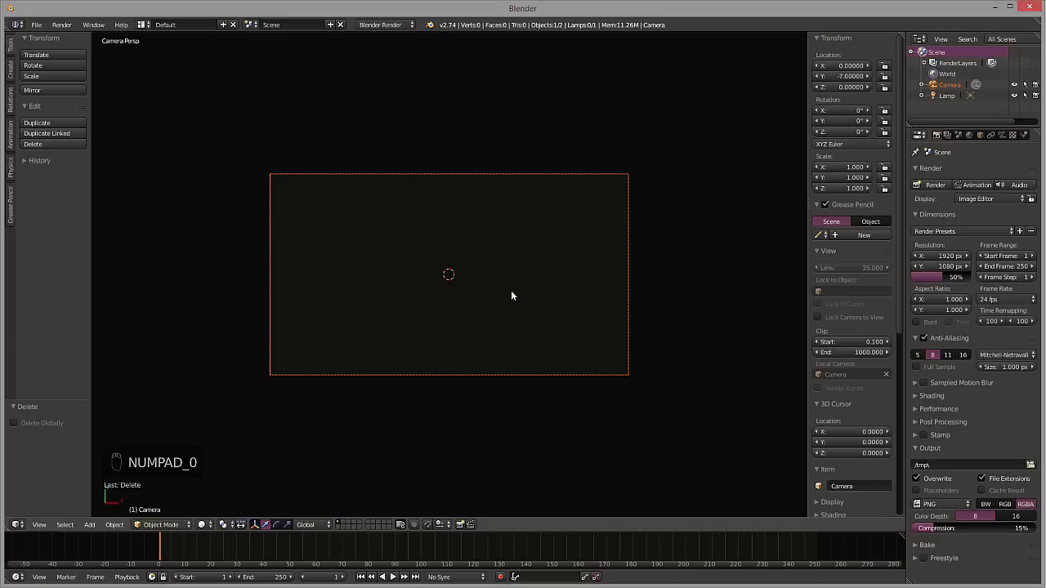
Set the camera's X rotation to 90° and look through the camera
key(KP_0)
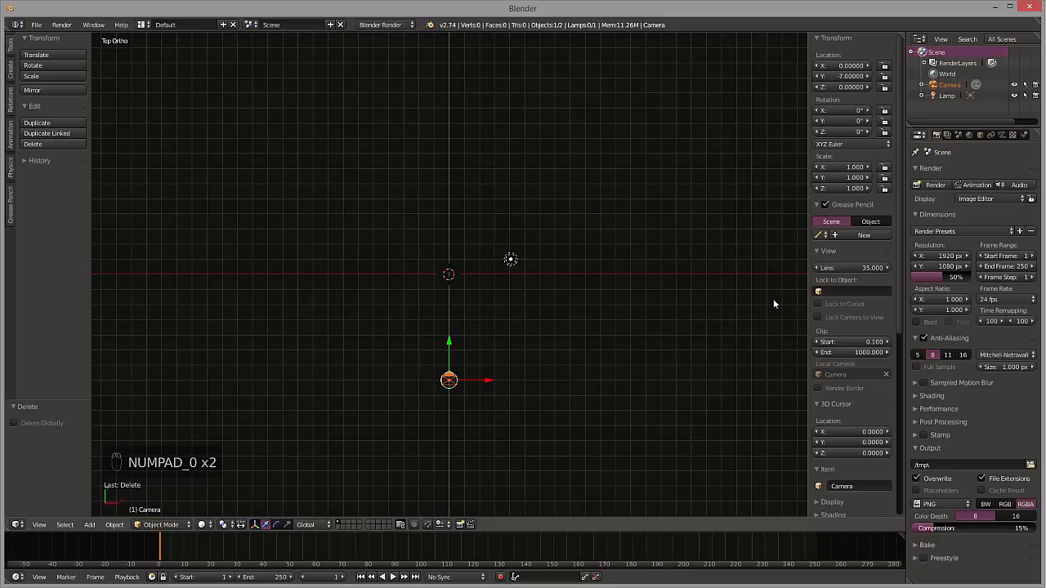
click(865, 120)
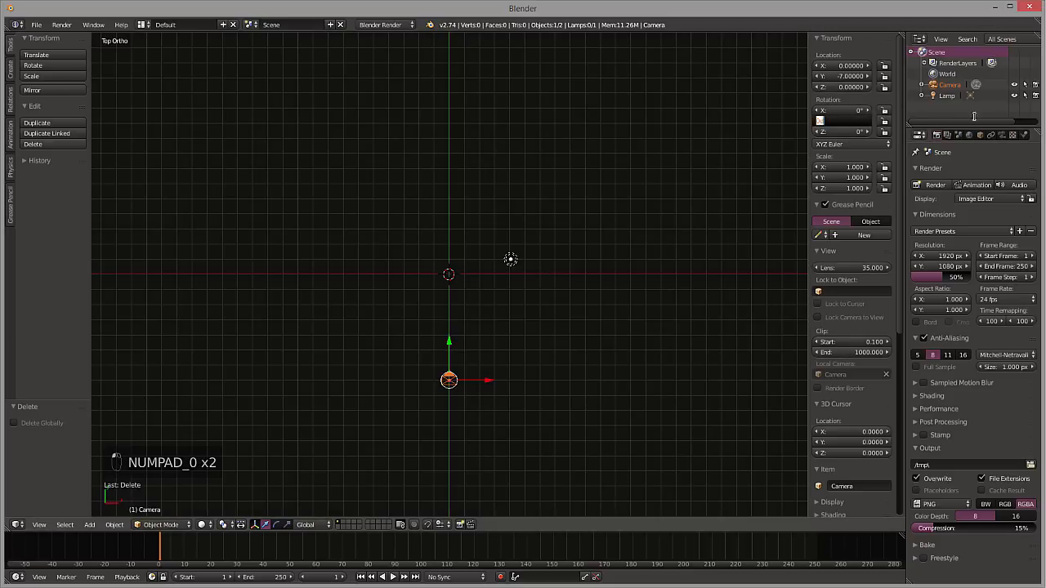
click(860, 113)
click(867, 112)
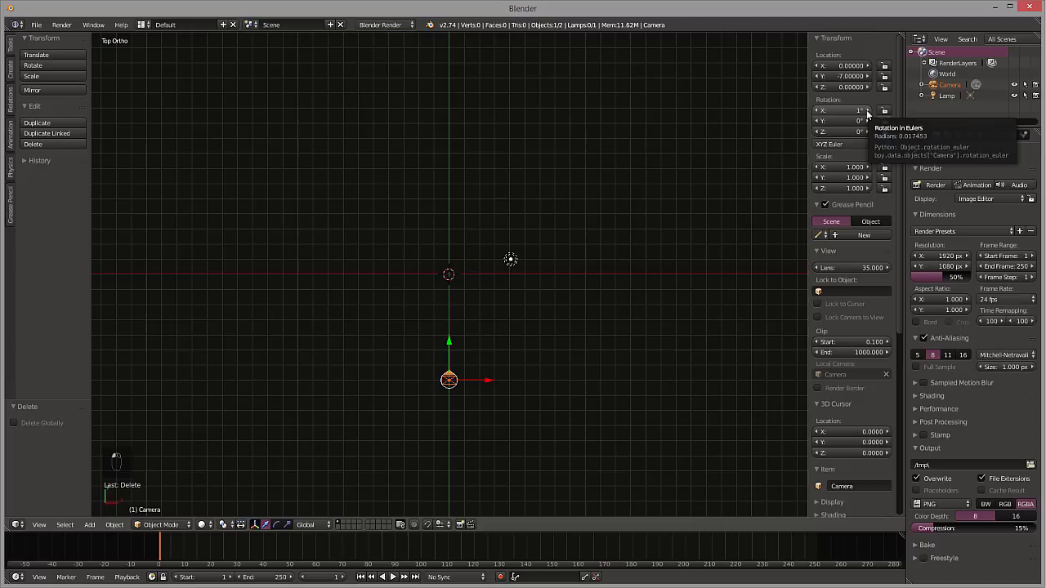
key(KP_9)
key(KP_0)
click(867, 111)
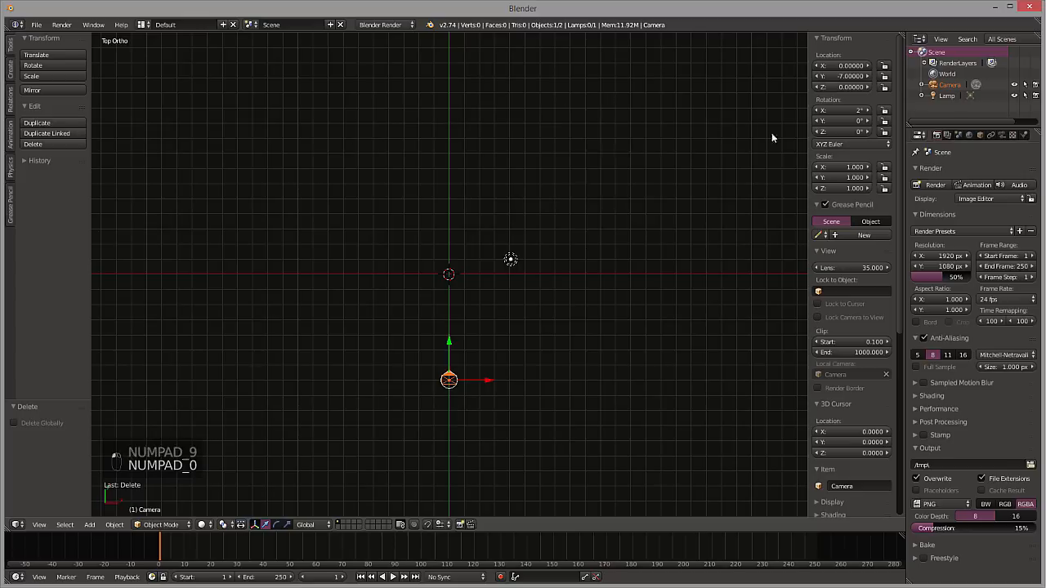
click(824, 111)
text(90)
key(Return)
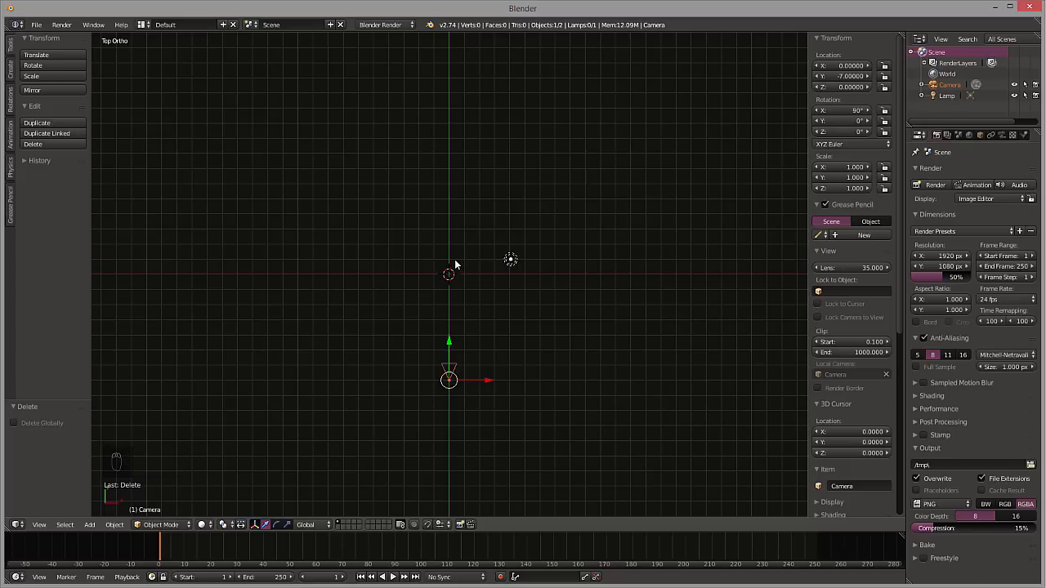
key(KP_0)
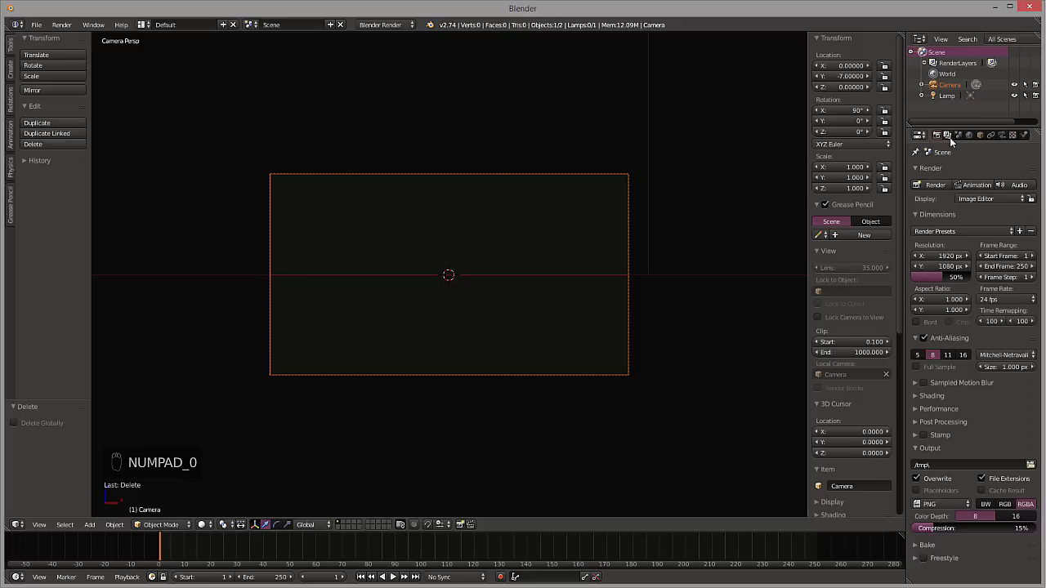
Set the render resolution to 1080 × 1080 px at 100% scale and return to the top view
drag(945, 275, 974, 276)
click(946, 257)
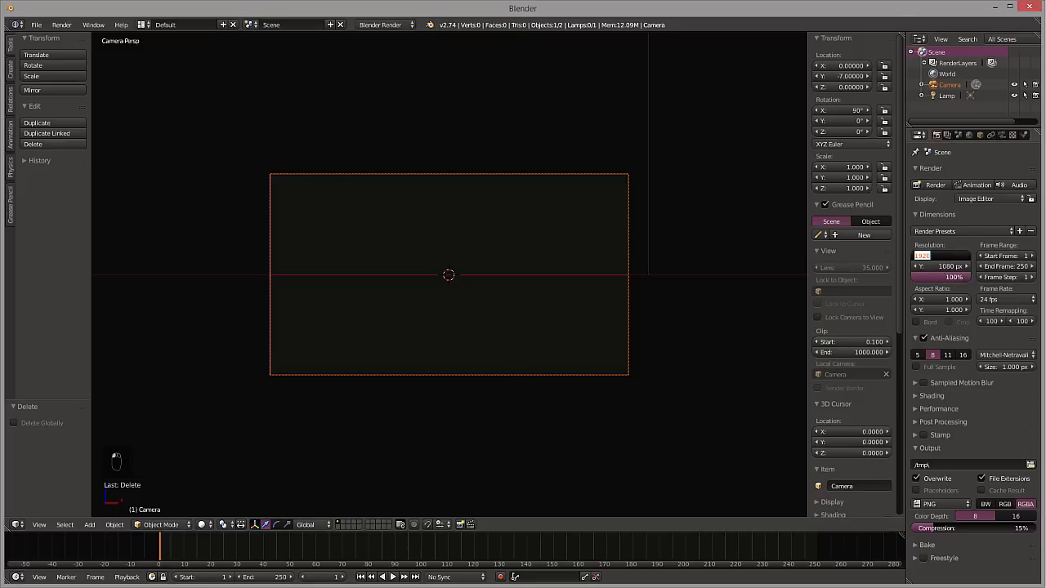
key(Return)
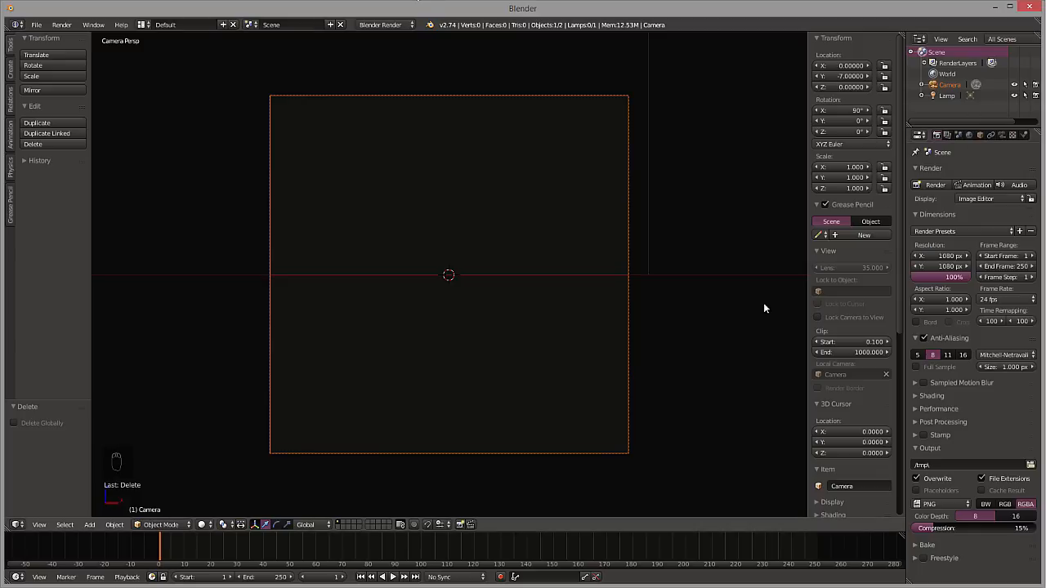
key(KP_7)
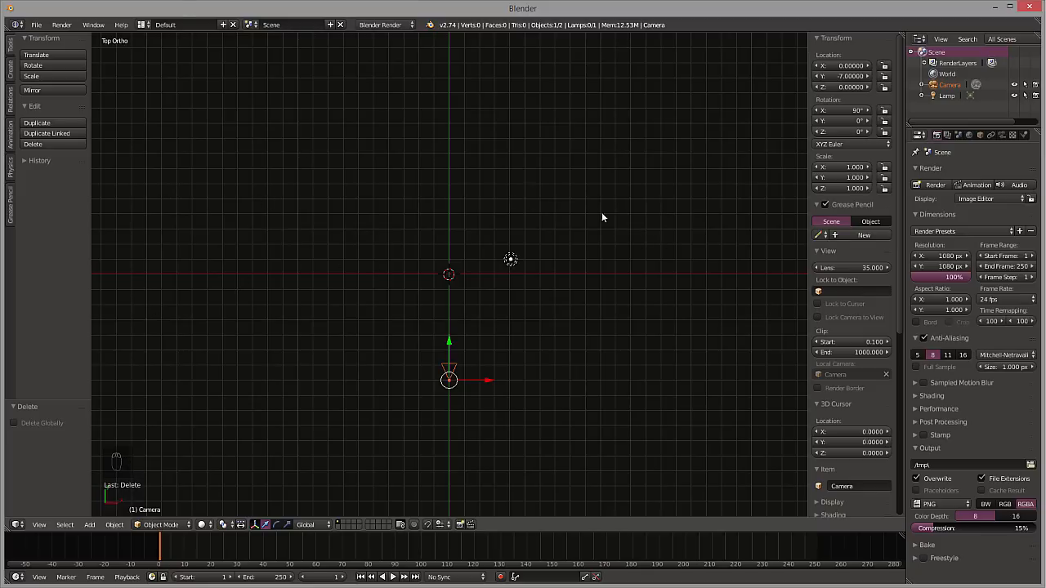
key(shift+a)
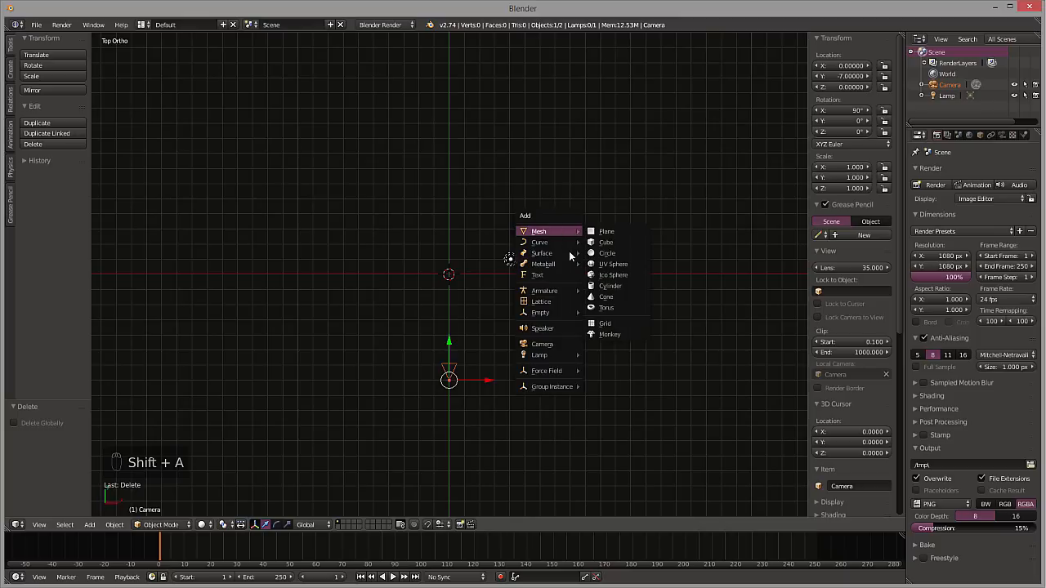
mouse_move(544, 232)
click(621, 264)
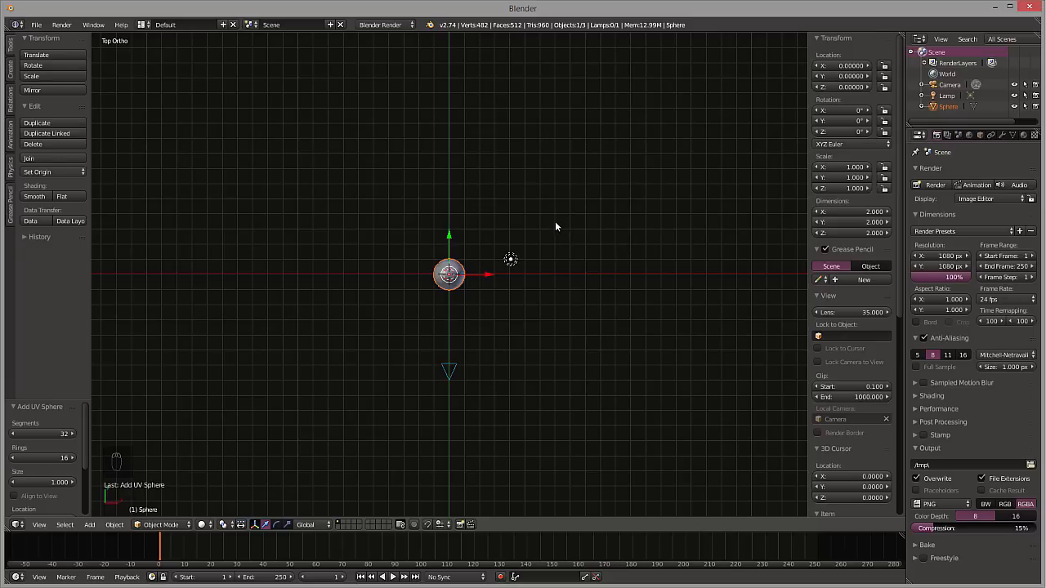
click(35, 198)
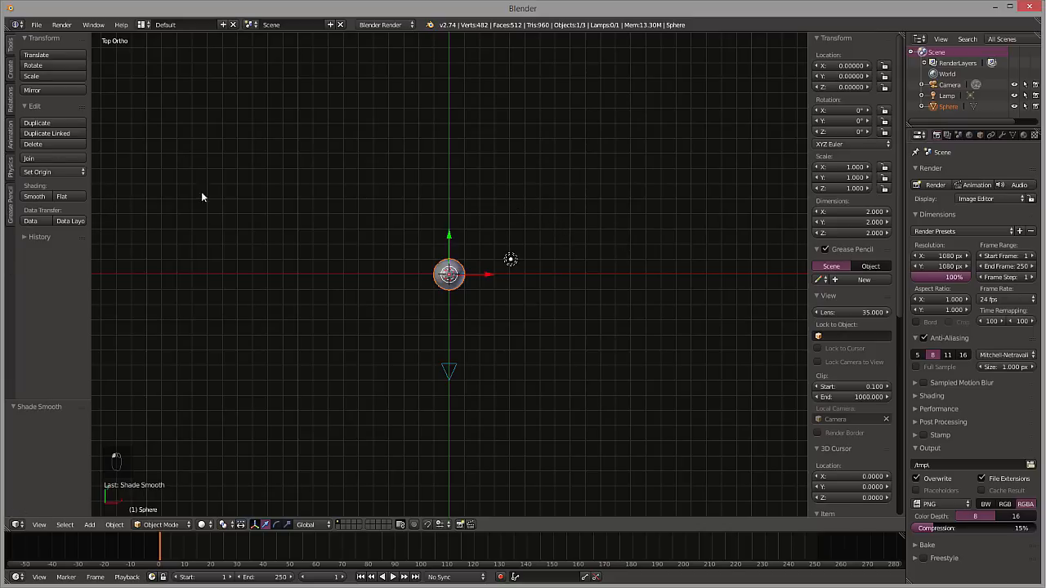
key(ctrl+z)
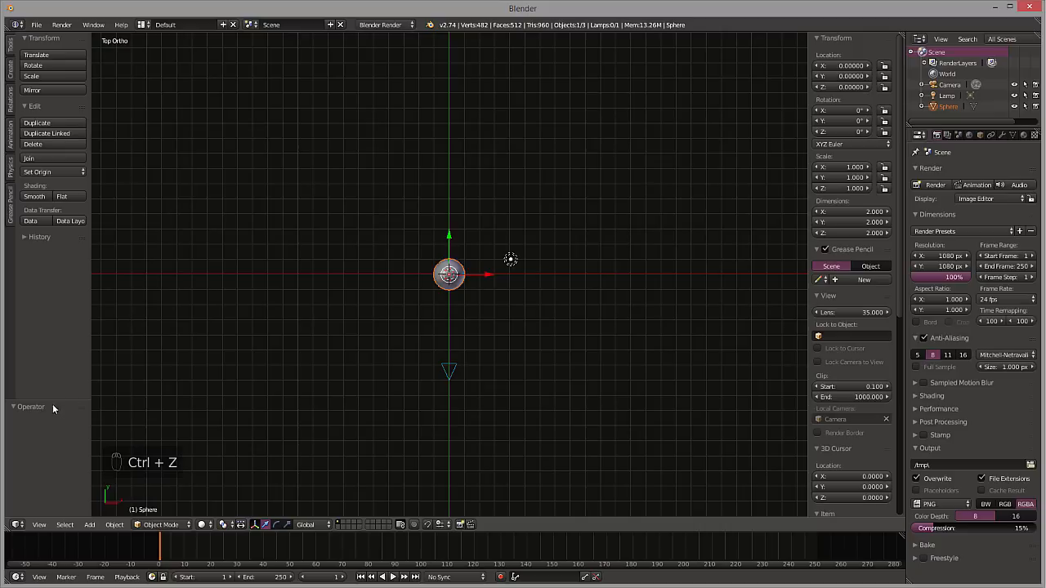
key(ctrl+z)
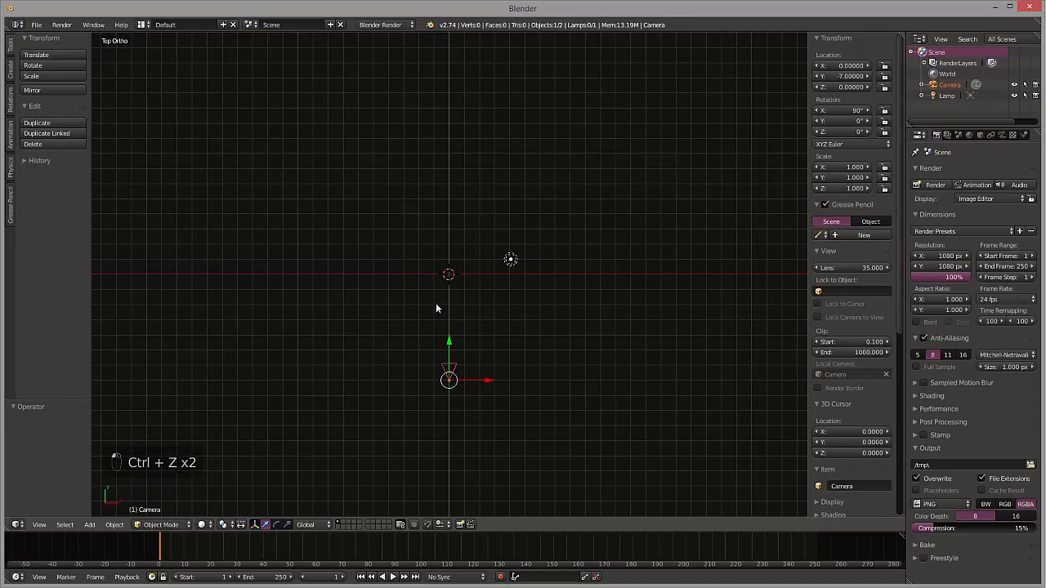
Add a UV sphere at the origin with 52 segments and 30 rings
key(shift+a)
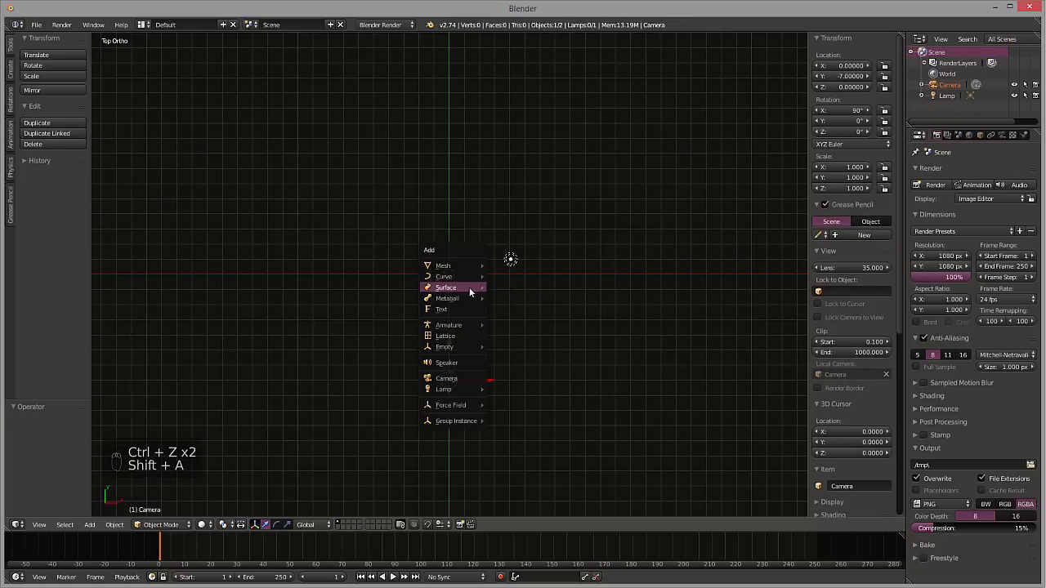
mouse_move(470, 288)
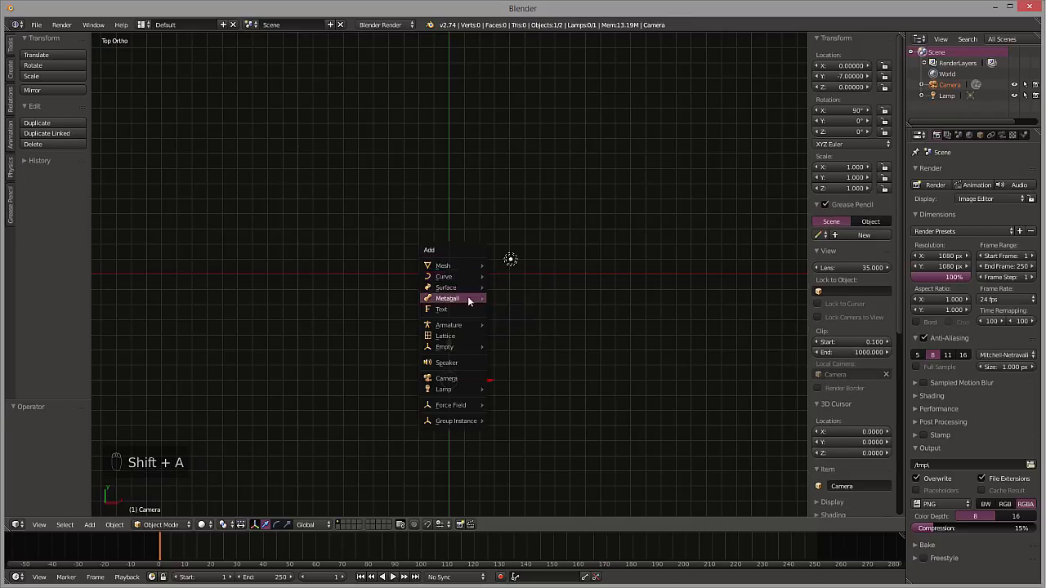
mouse_move(463, 265)
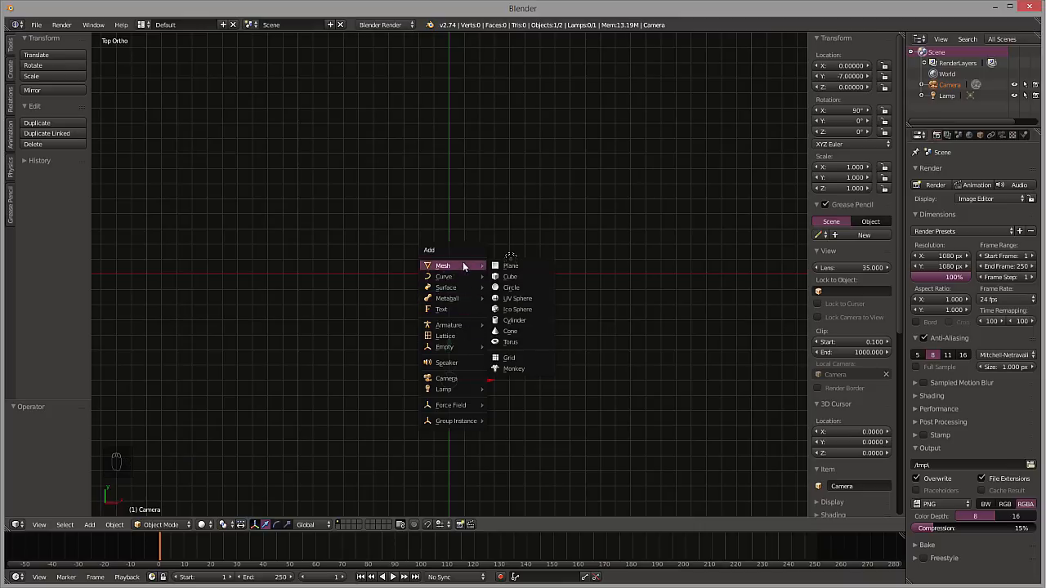
click(518, 300)
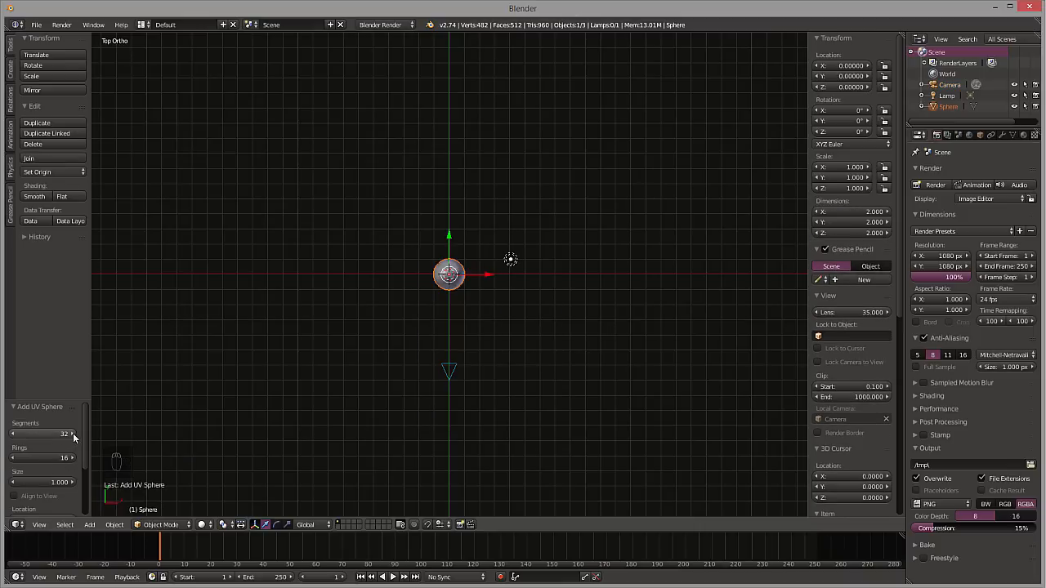
drag(73, 434, 81, 456)
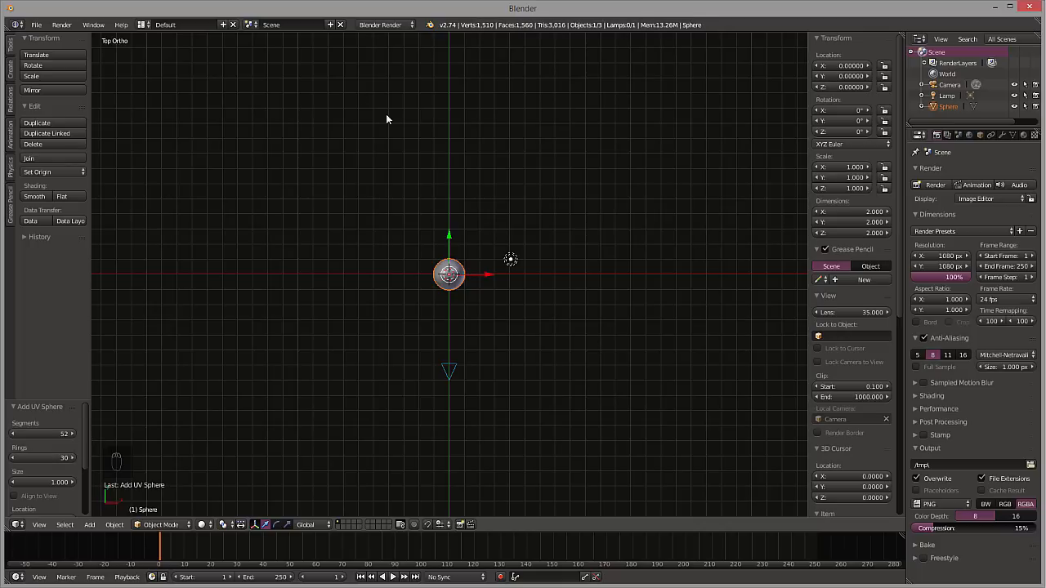
Look through the camera and try smooth shading on the sphere, then set it back to flat shading
key(KP_0)
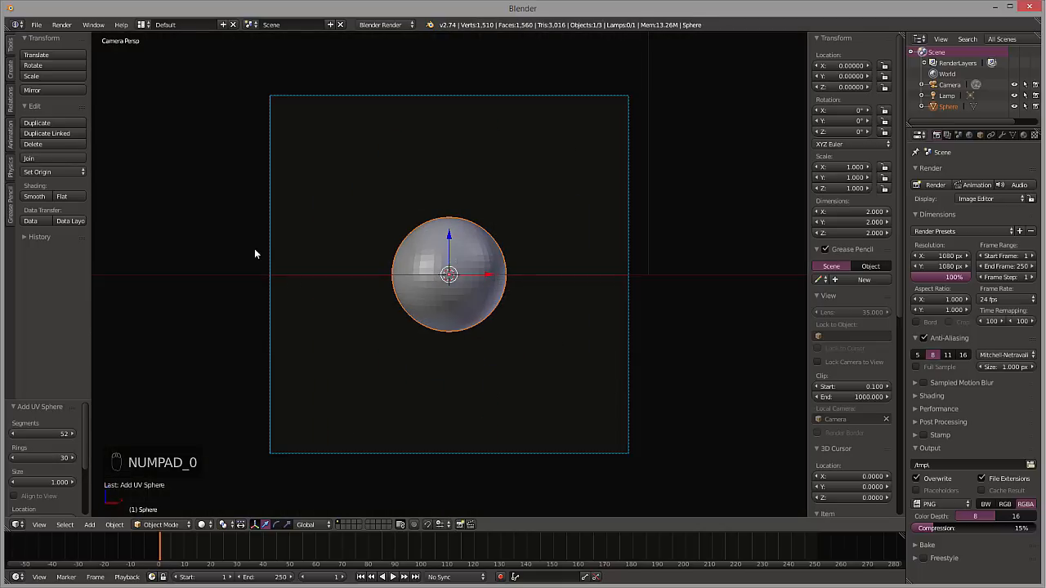
click(28, 198)
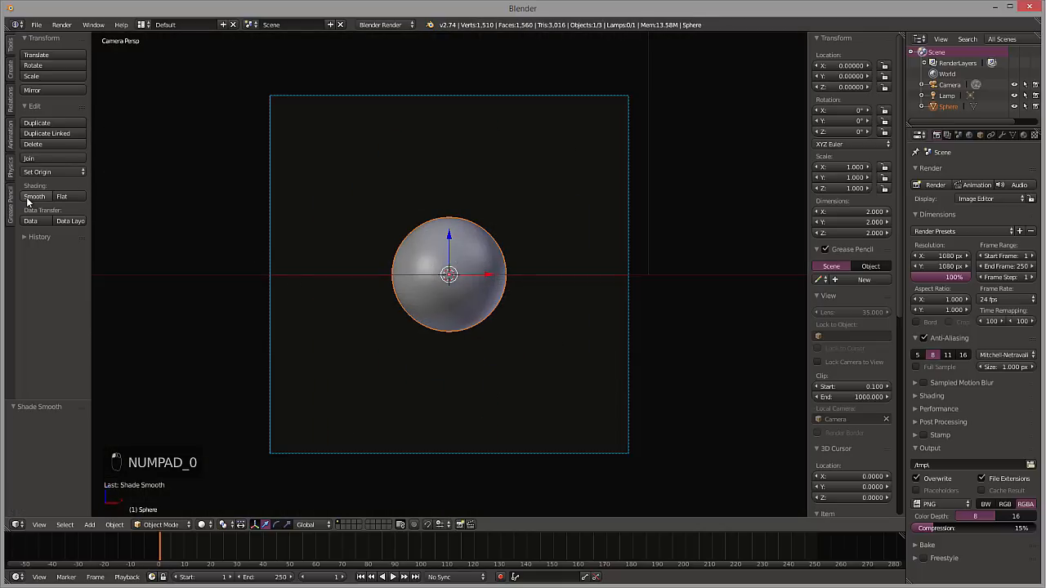
click(62, 197)
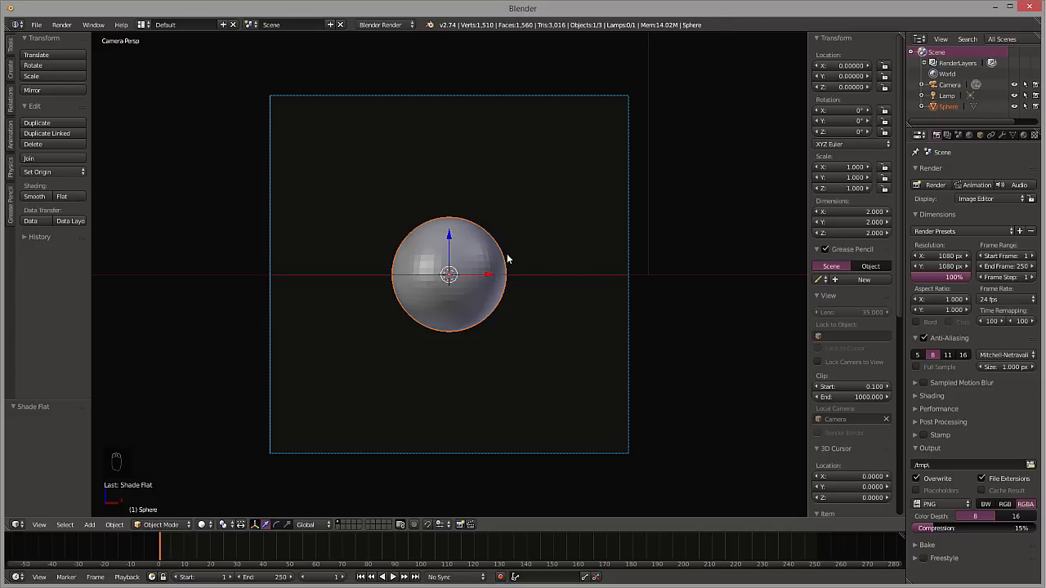
Enter Edit Mode on the sphere and switch the render engine to Cycles Render
key(Tab)
click(384, 24)
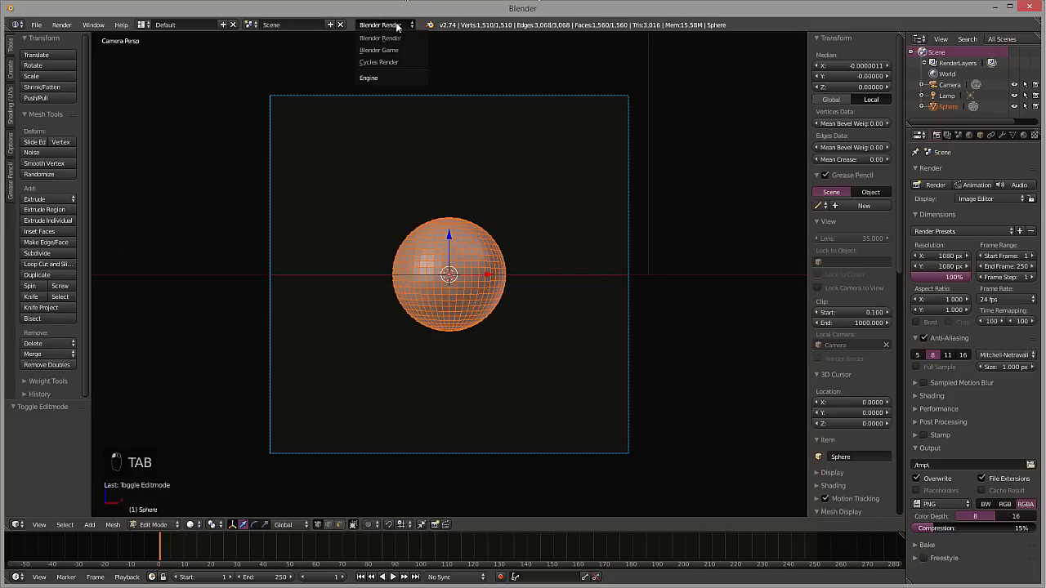
click(392, 60)
Select the full edge ring around the sphere slightly above its equator, starting from one vertical edge
scroll(458, 260, up, 5)
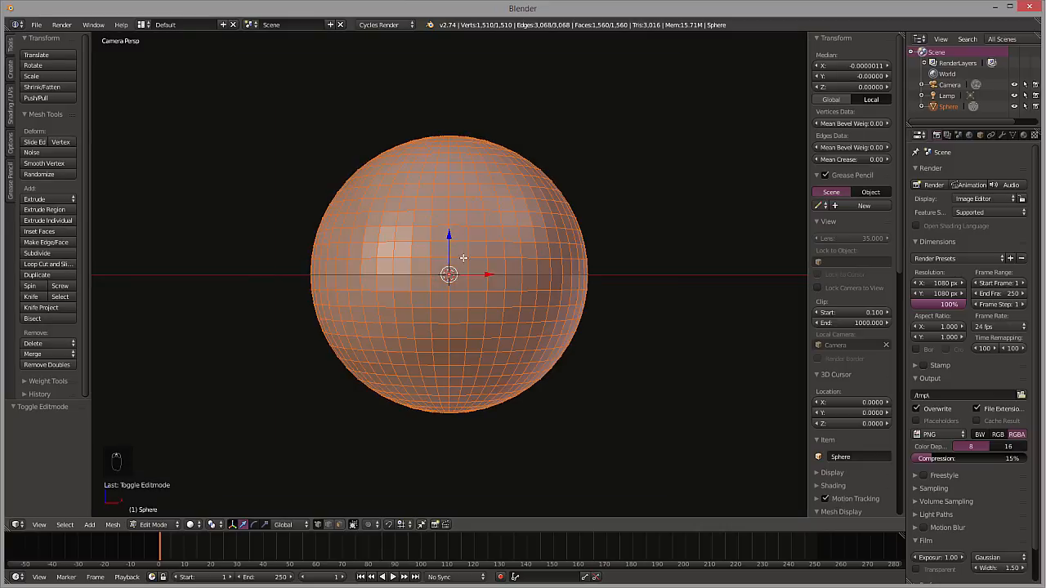
key(a)
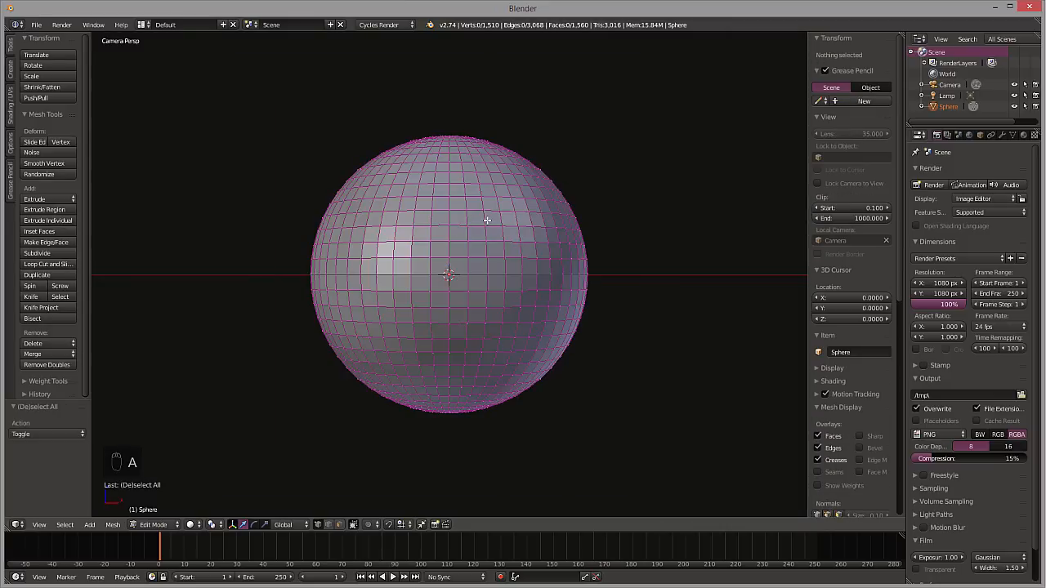
right_click(480, 247)
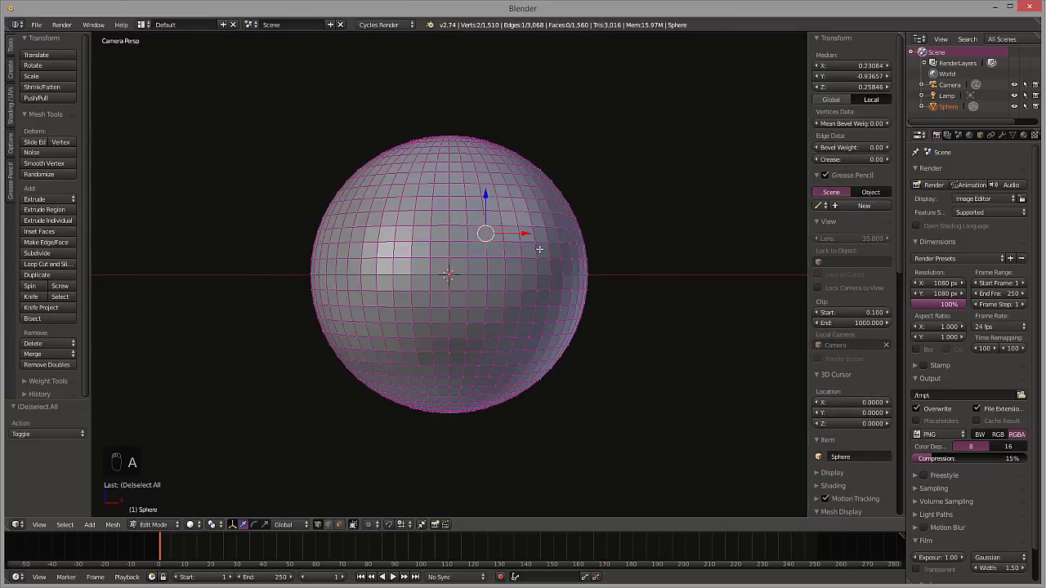
key(ctrl+e)
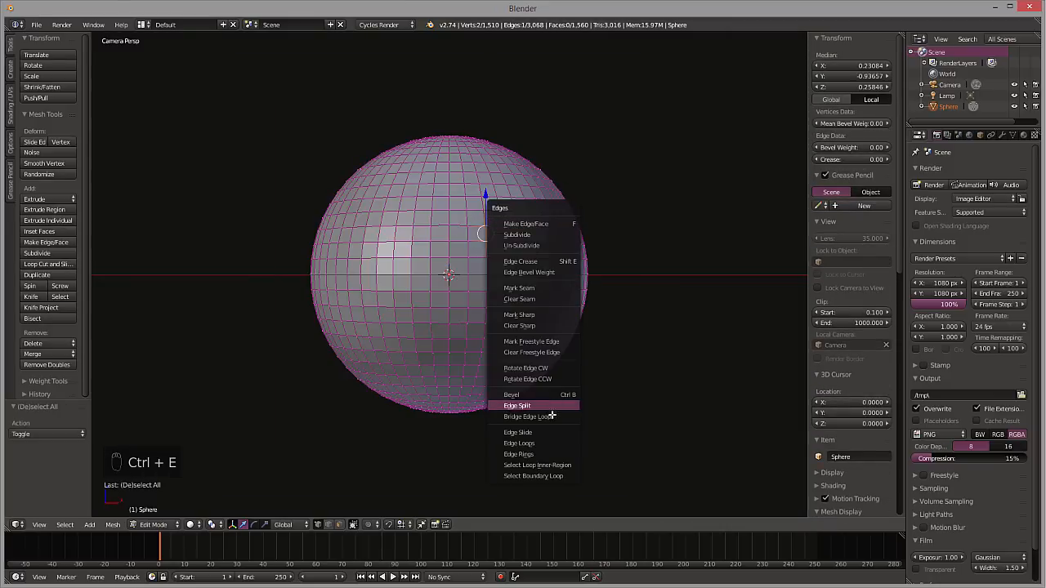
click(543, 454)
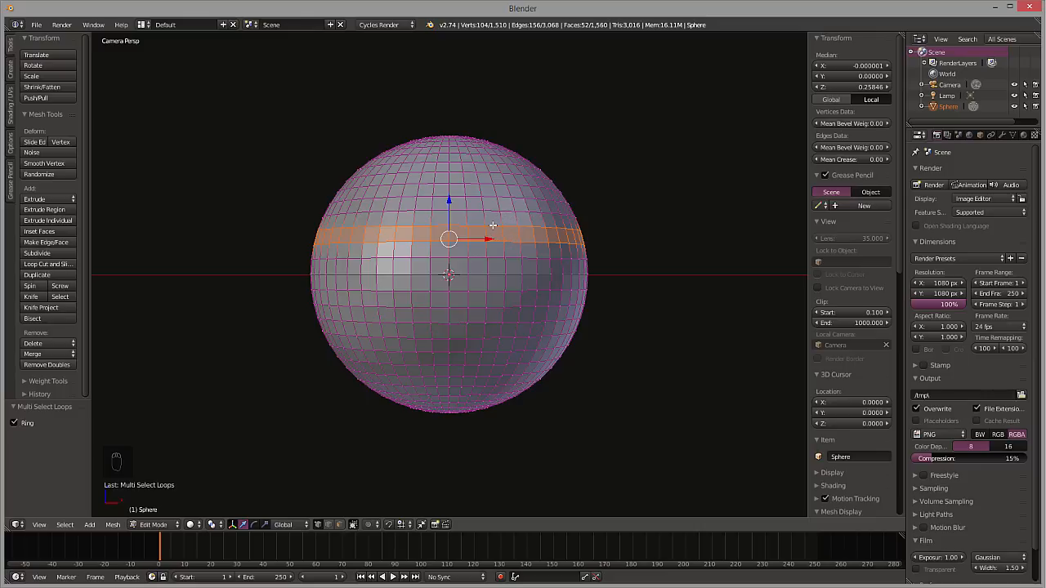
Extrude the selected band and scale it inward to about 0.9, forming a groove around the sphere
key(e)
key(s)
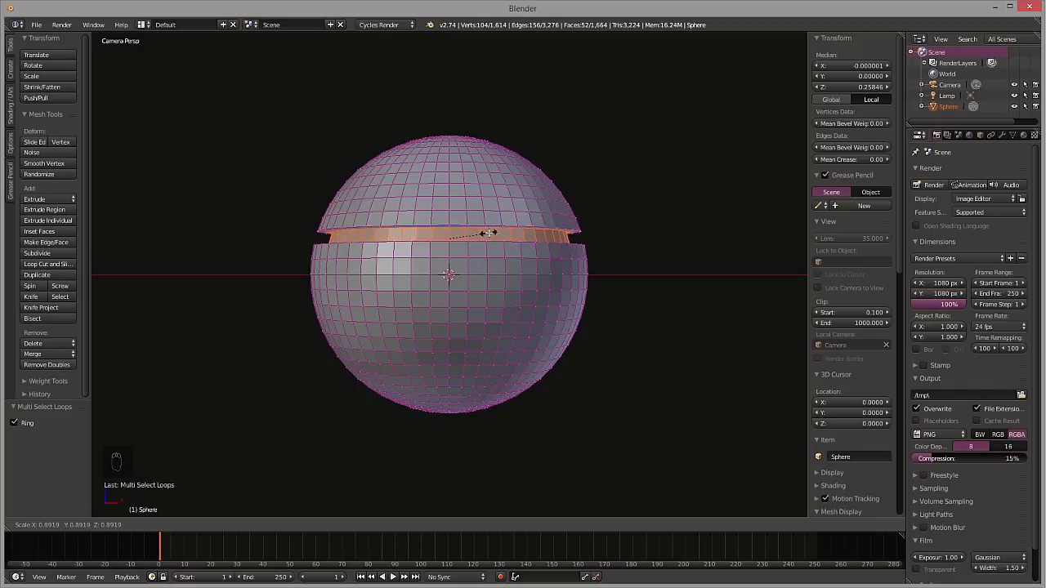
click(489, 235)
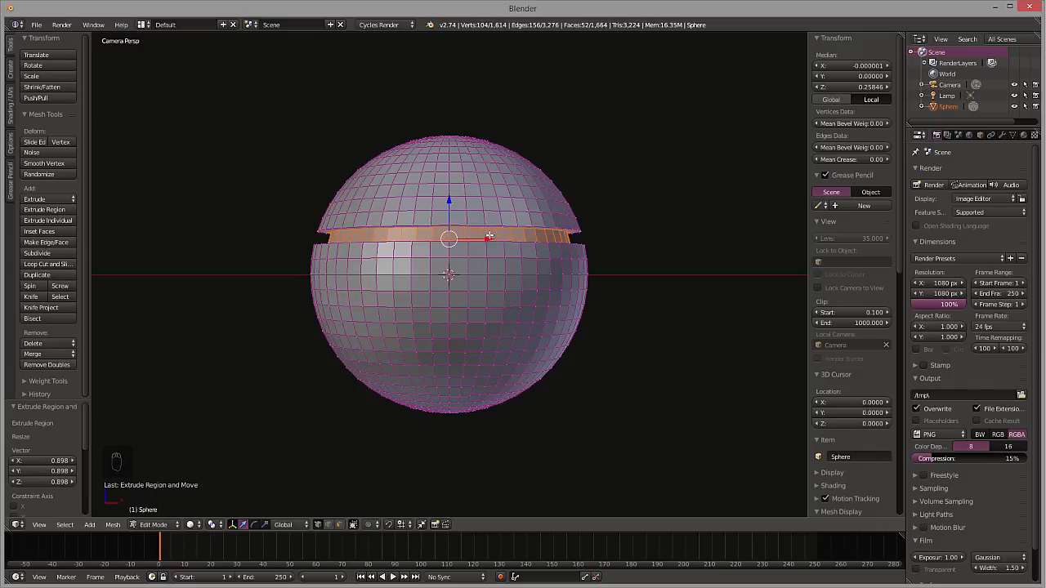
key(s)
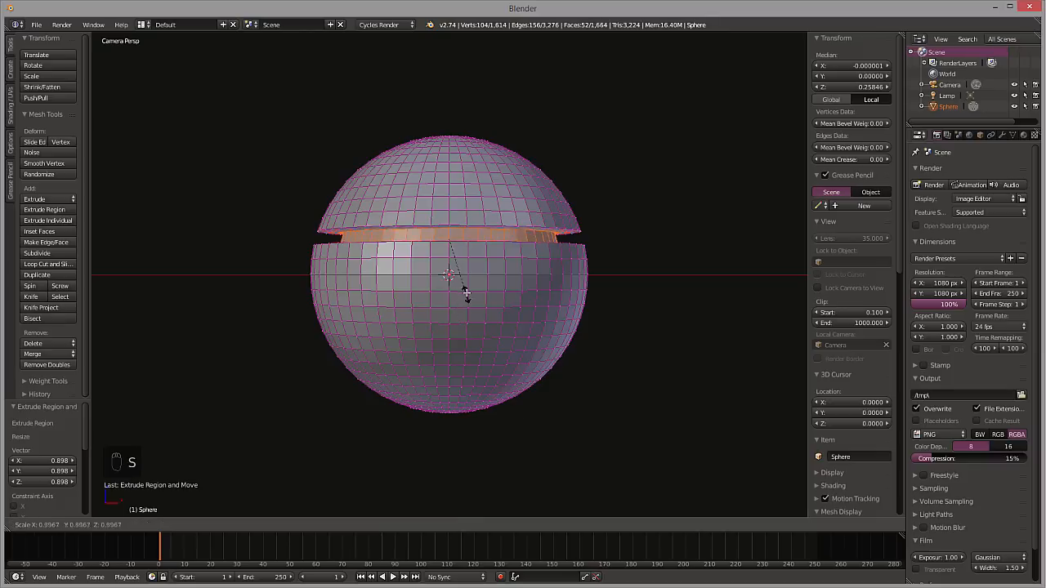
right_click(471, 288)
key(a)
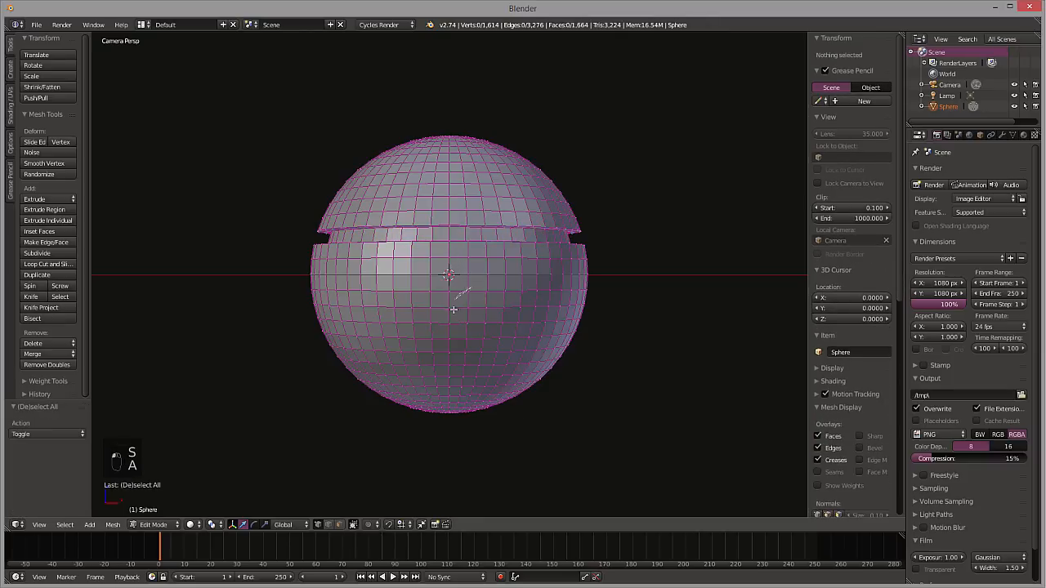
key(ctrl+z)
key(ctrl+z)
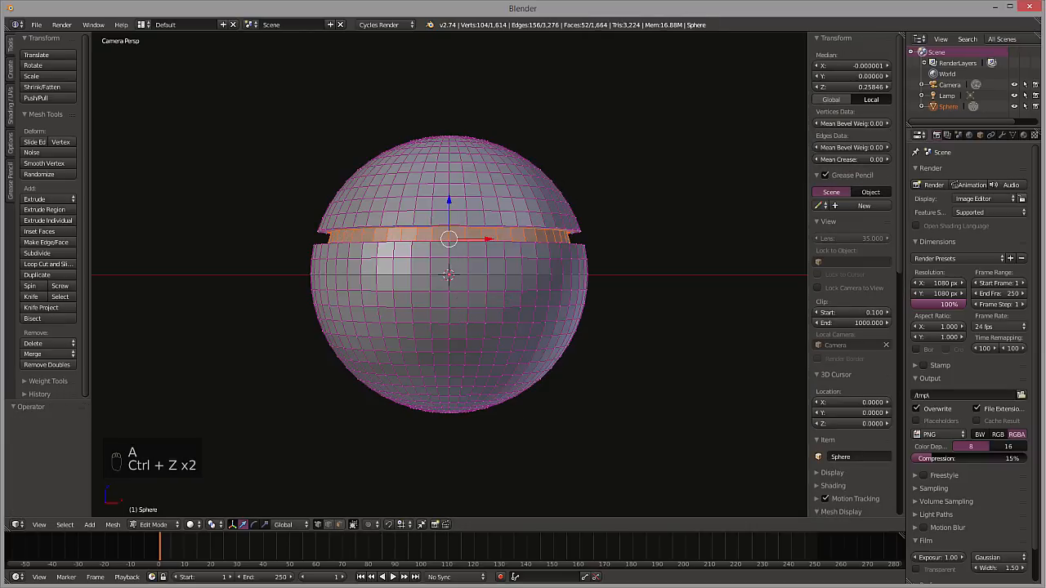
Open the sphere's material settings
click(1024, 136)
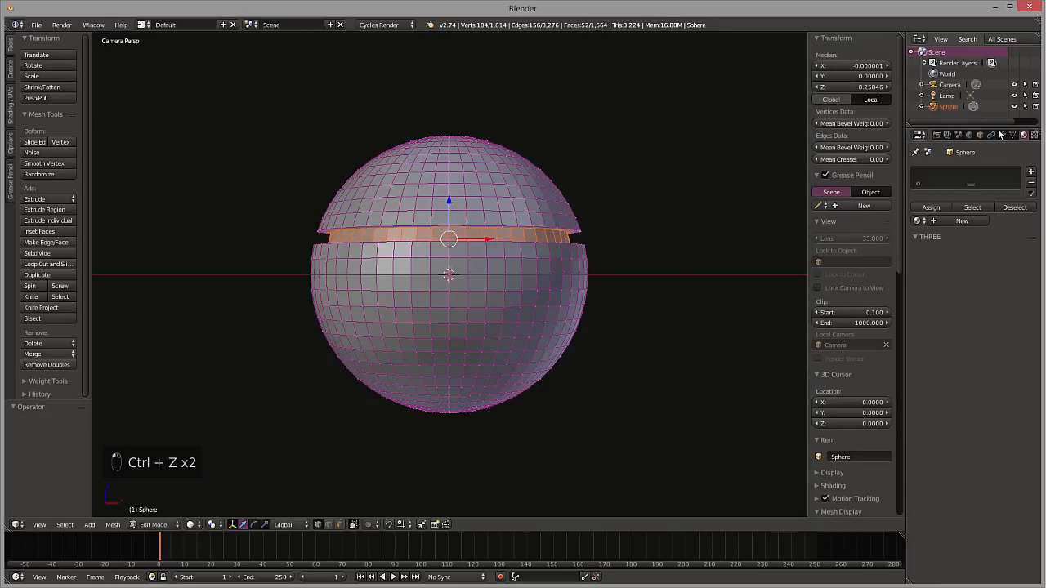
key(a)
key(a)
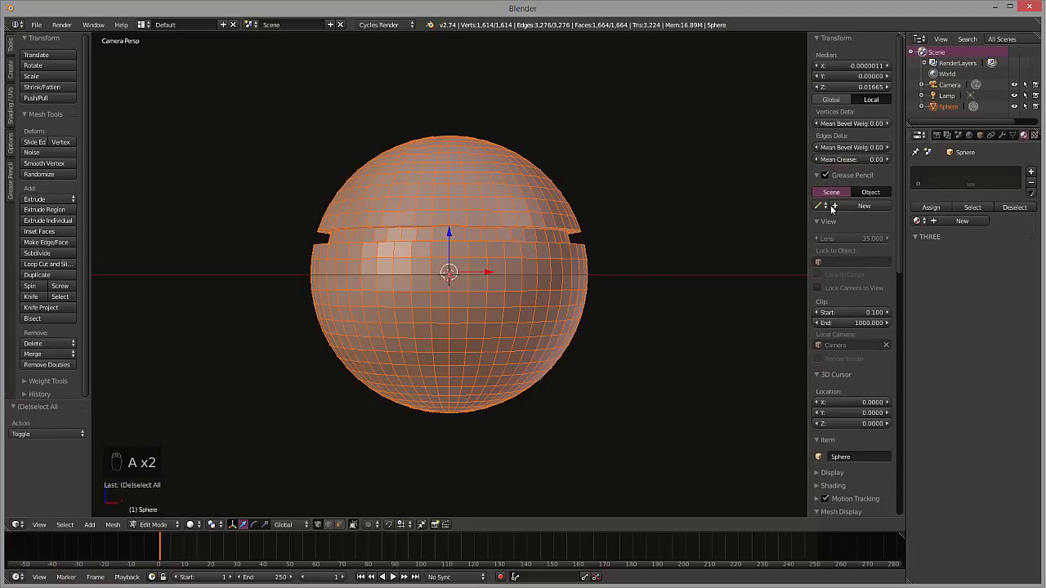
key(ctrl+z)
key(ctrl+z)
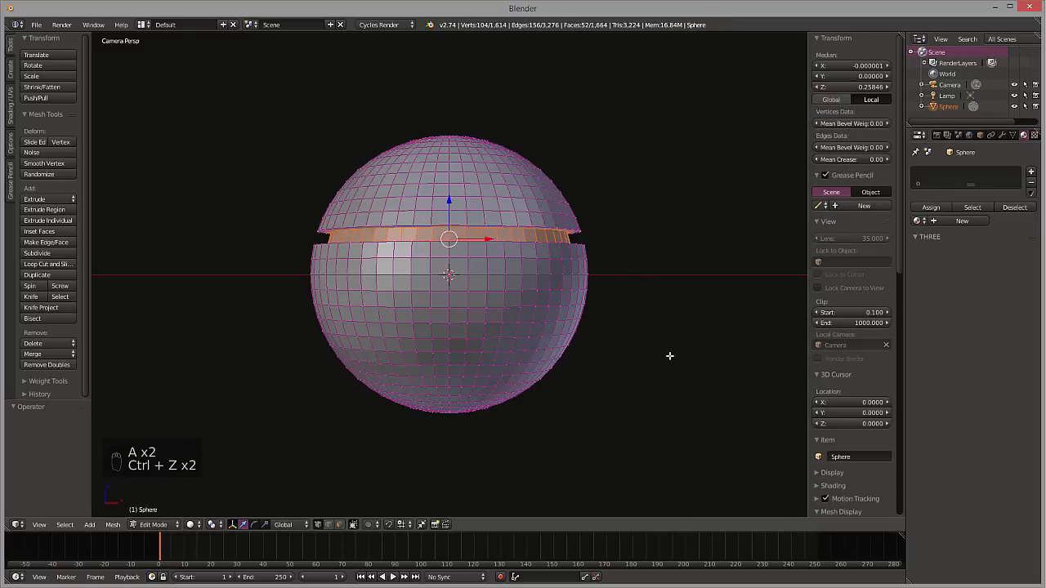
Invert the selection to cover everything except the groove band, and add a new material with a Velvet BSDF surface
click(68, 525)
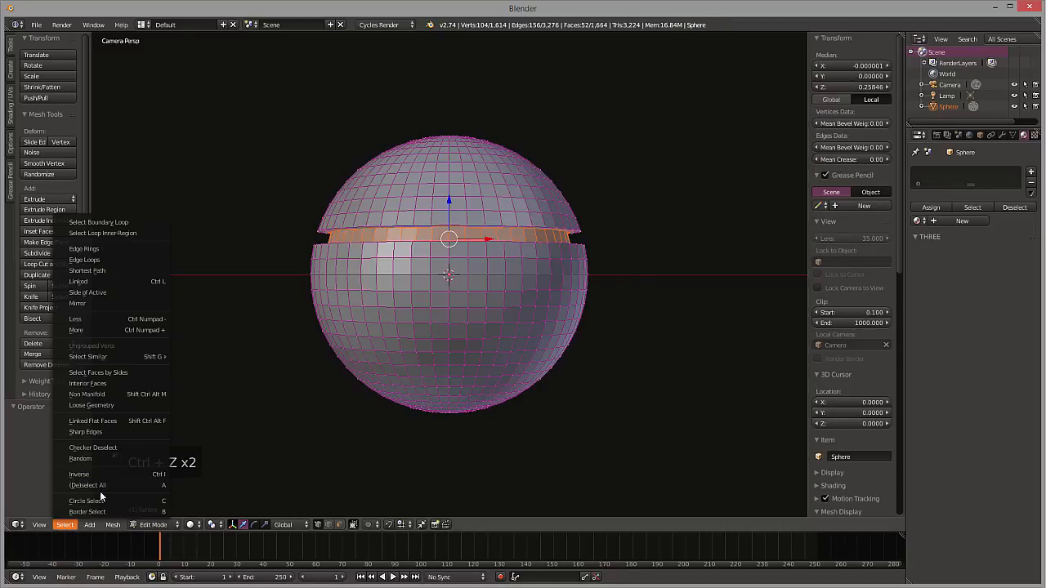
click(103, 474)
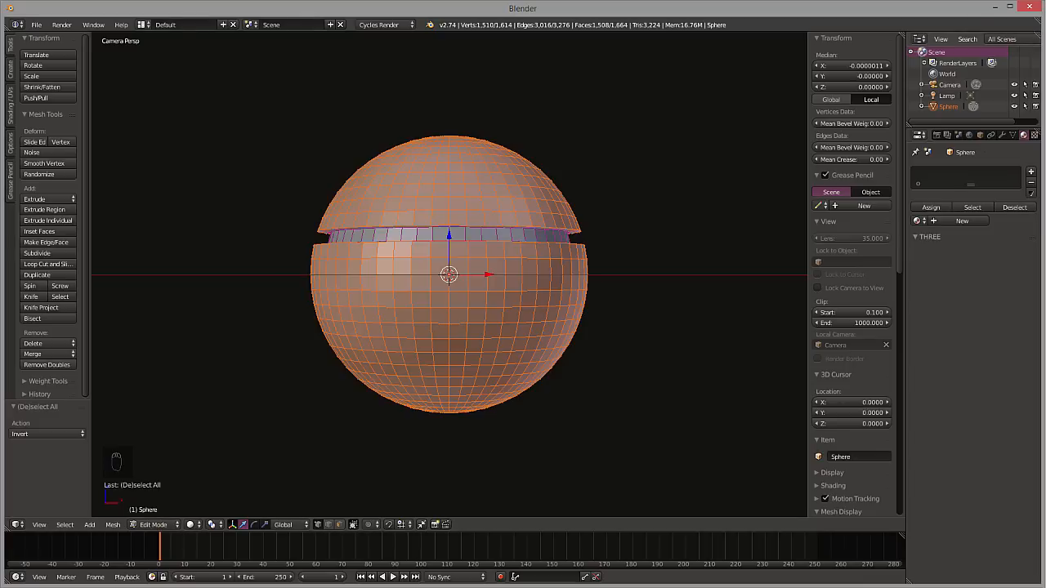
click(1031, 173)
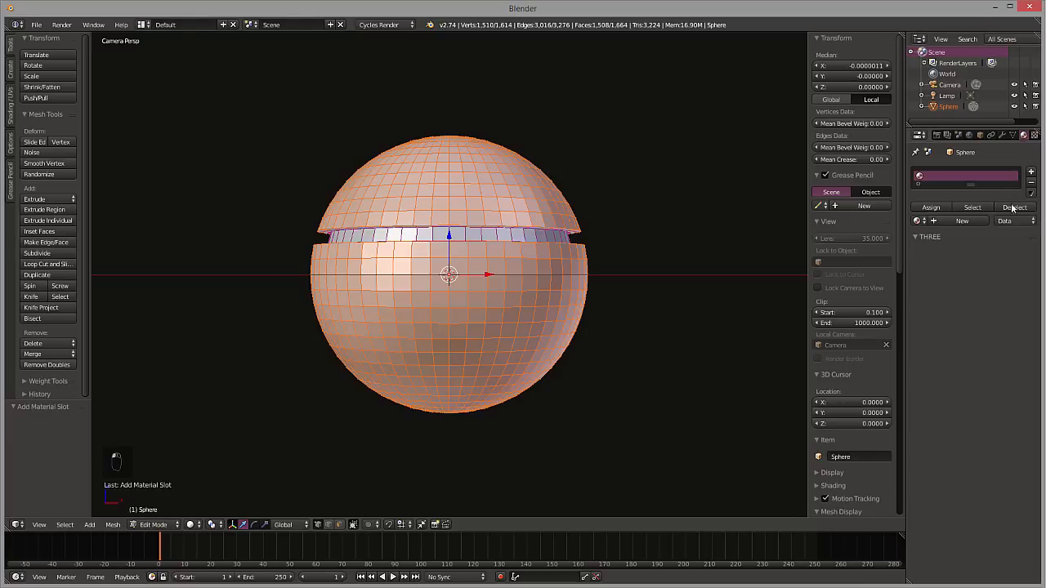
click(920, 221)
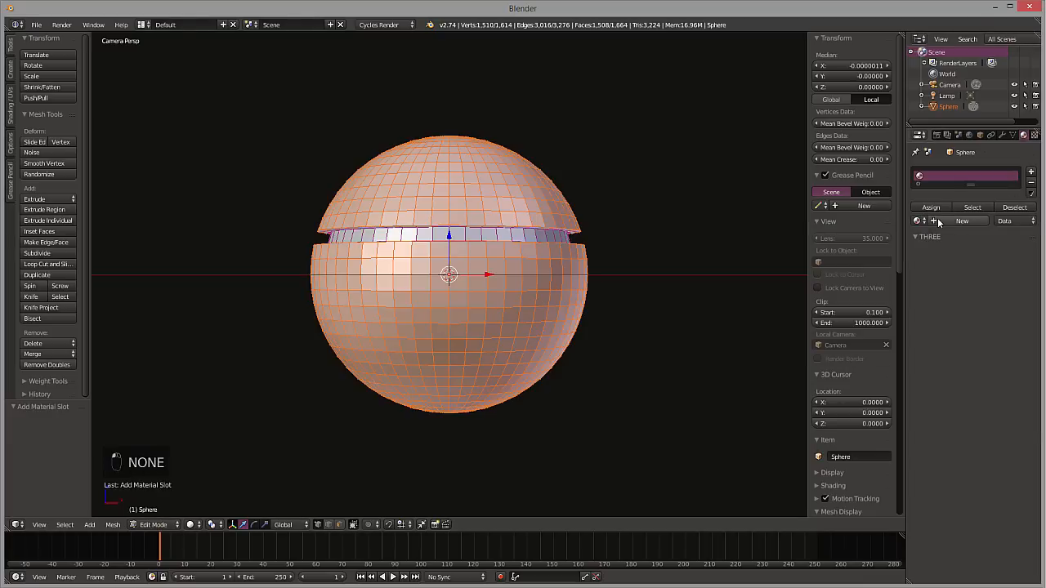
click(938, 219)
click(995, 280)
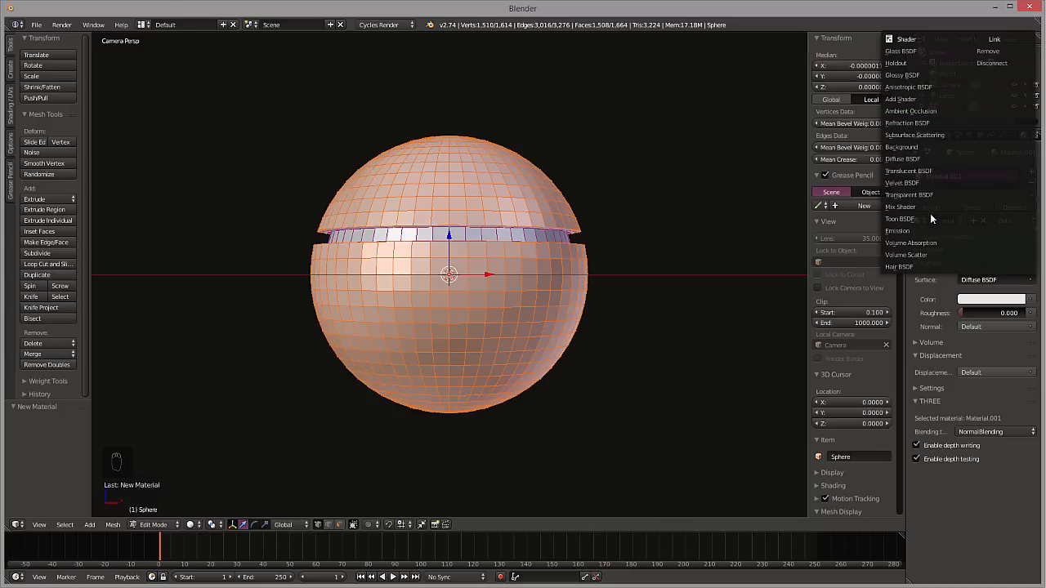
click(923, 182)
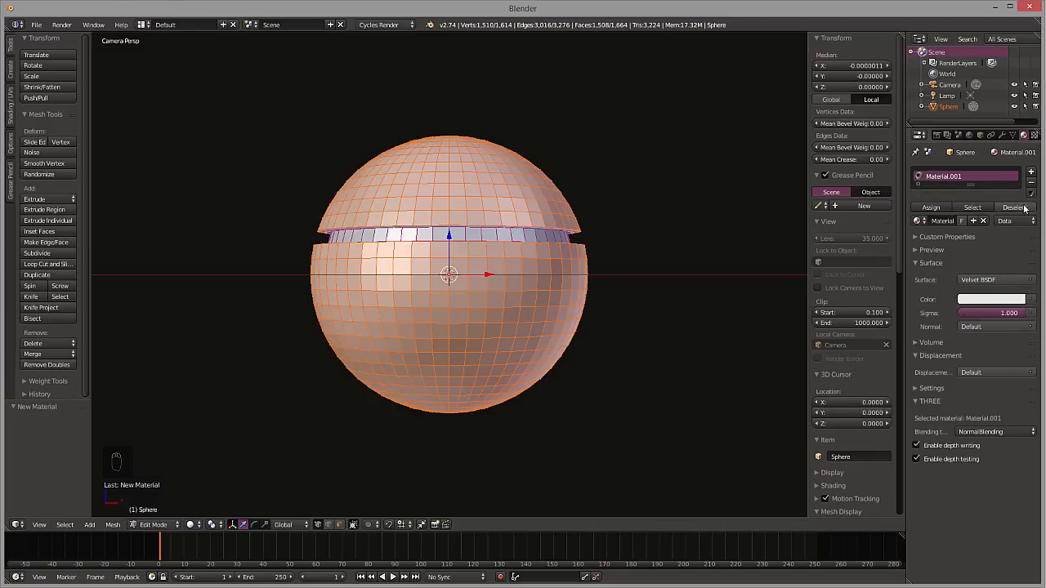
Show the material preview and set the Velvet BSDF color to bright green
click(949, 248)
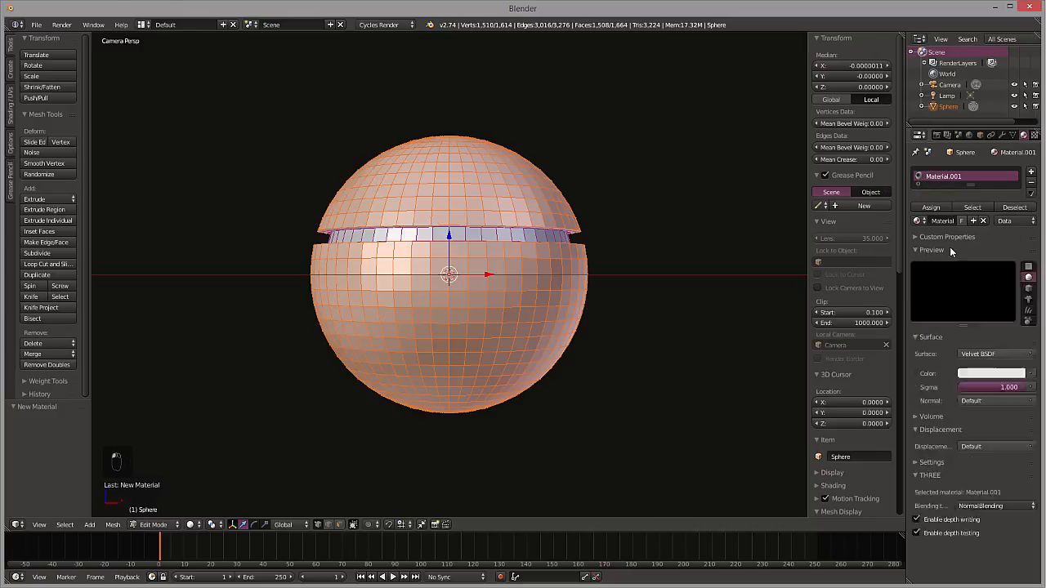
click(1017, 375)
mouse_move(971, 259)
mouse_down()
mouse_move(1000, 233)
mouse_move(930, 258)
mouse_move(930, 246)
mouse_move(997, 240)
mouse_move(931, 240)
mouse_up()
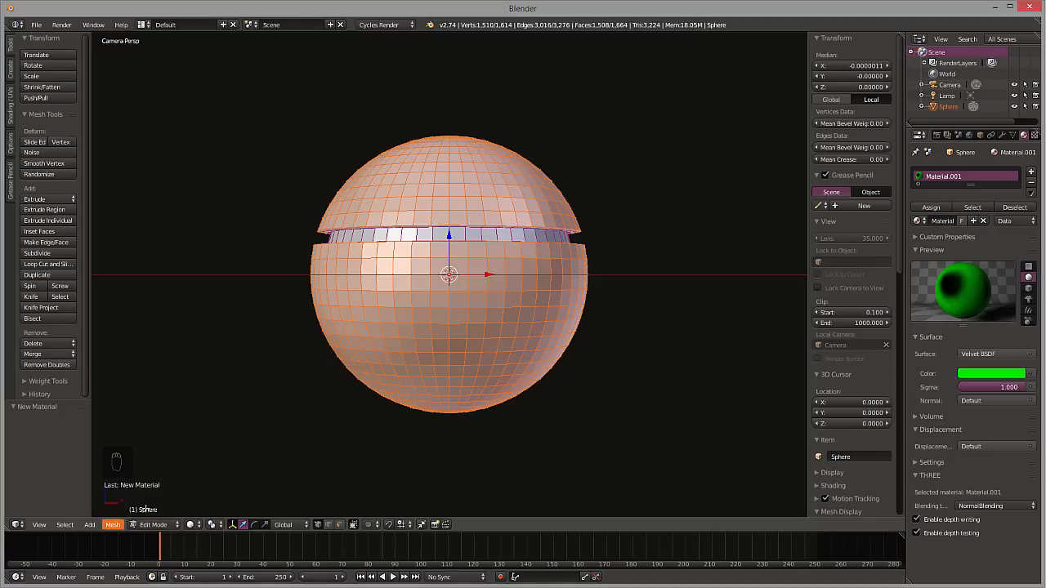
Preview the sphere in Texture, Material and Rendered viewport shading
click(191, 526)
click(210, 477)
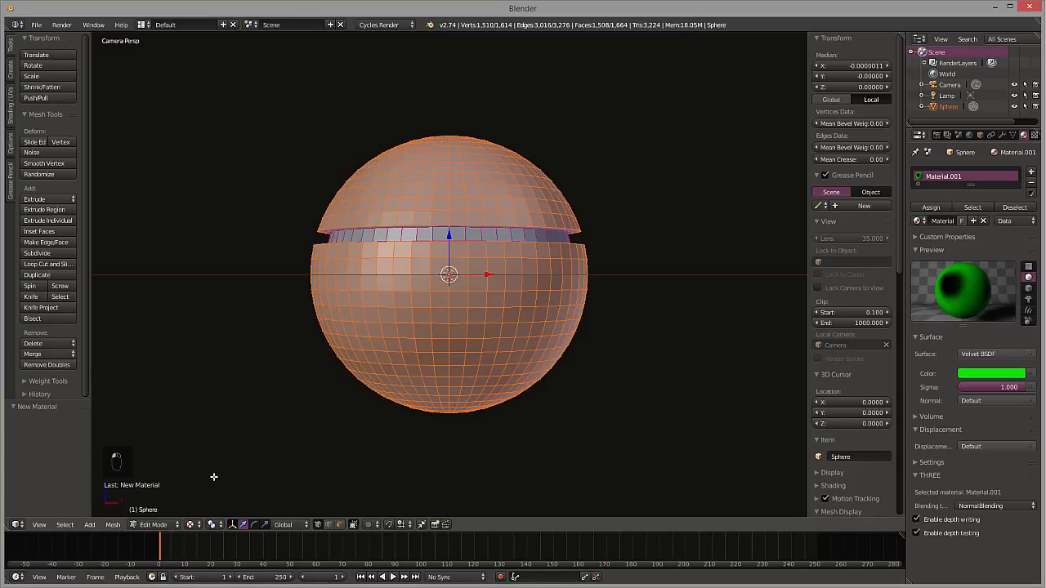
click(197, 527)
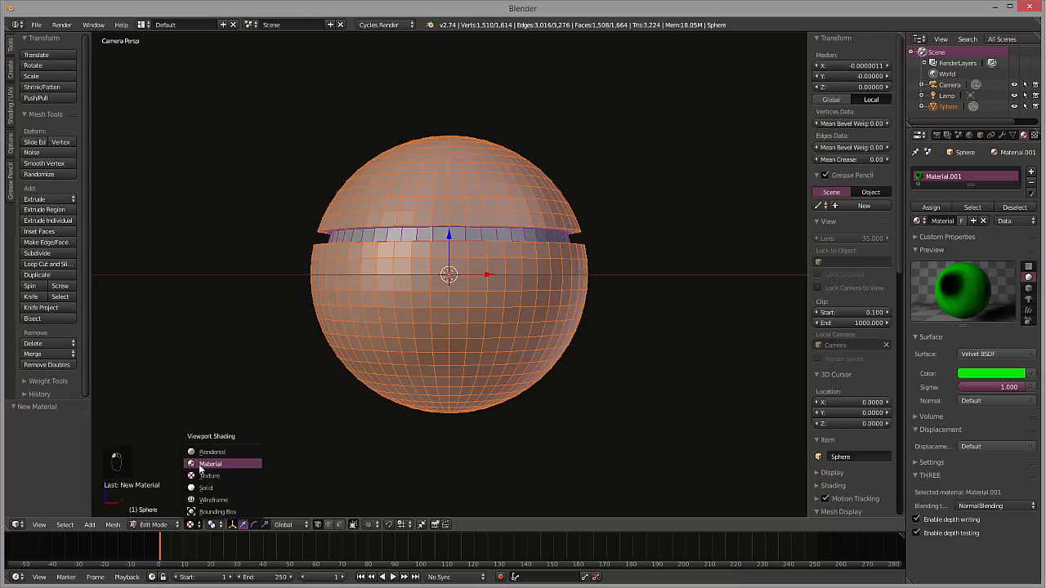
click(200, 466)
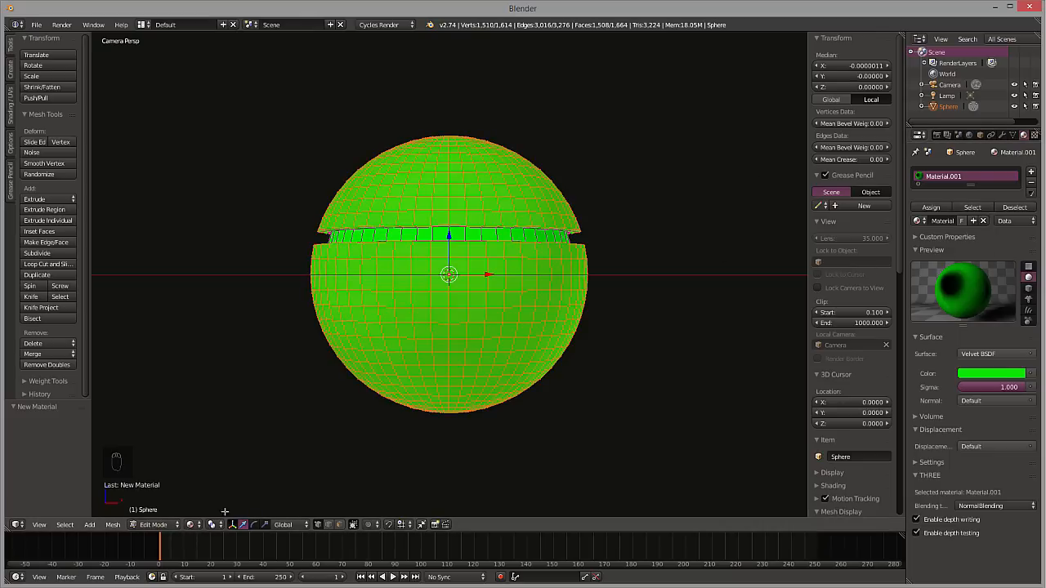
click(190, 525)
click(202, 456)
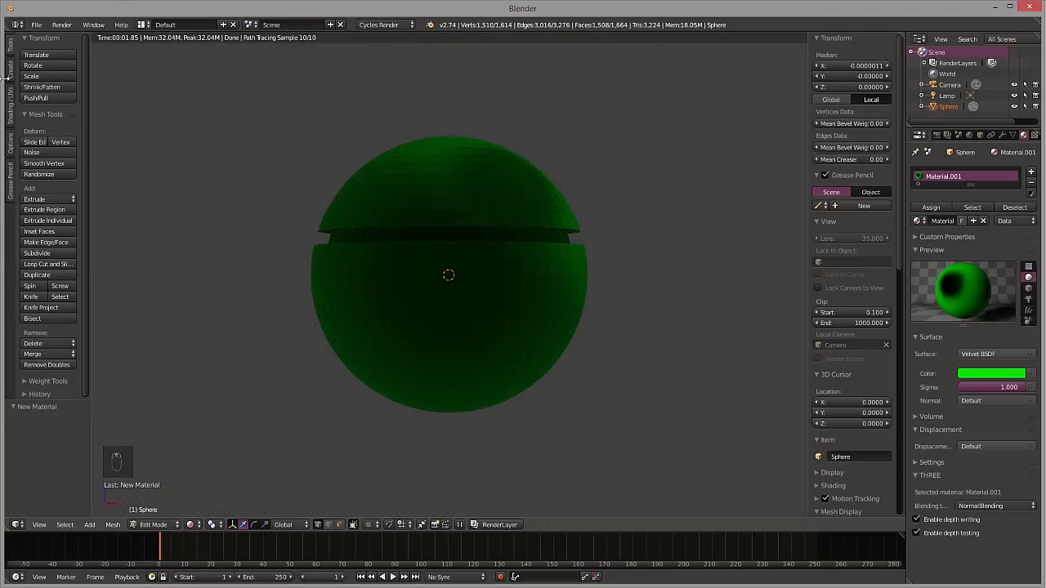
Leave Edit Mode by selecting the lamp, reselect the sphere and apply smooth shading to it
click(946, 96)
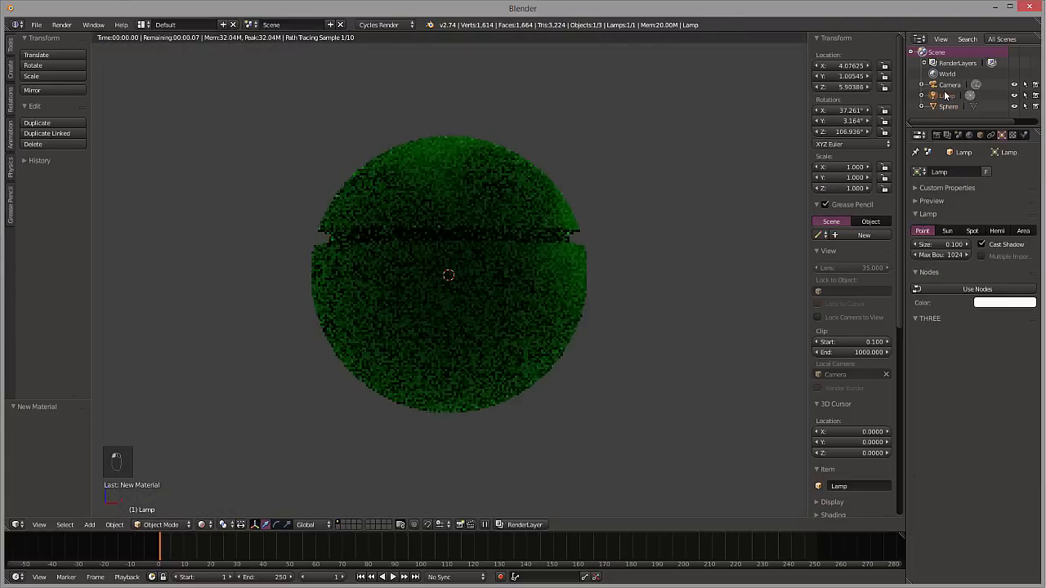
click(948, 107)
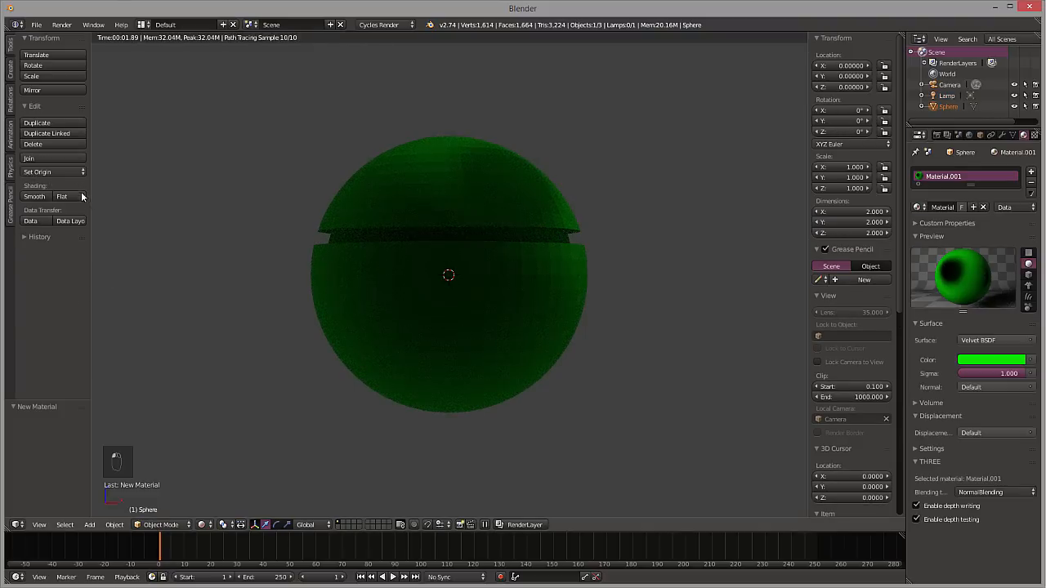
click(41, 197)
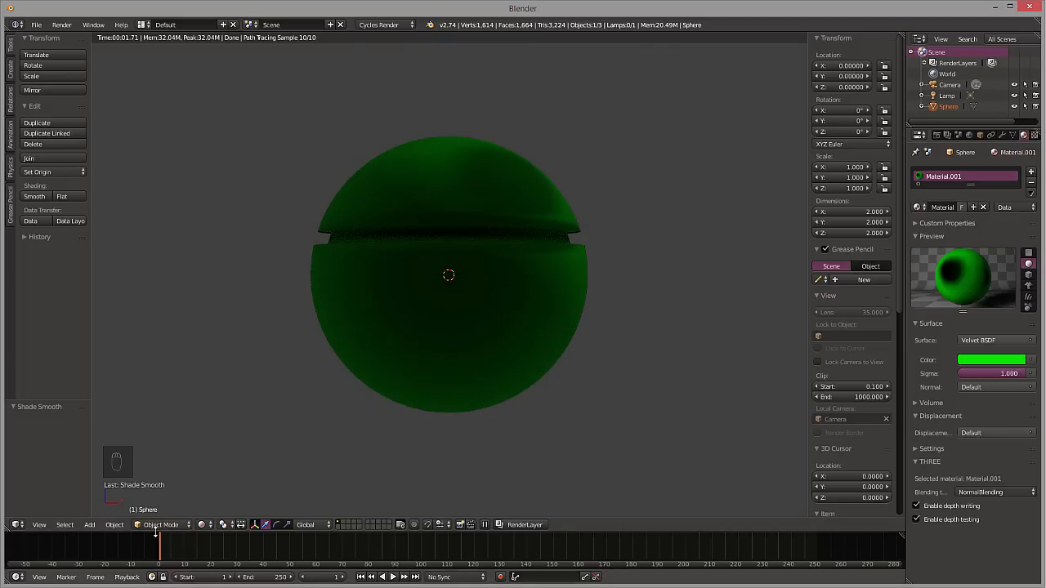
Switch the viewport shading to Material, and invert the selection in Edit Mode so only the groove band is selected
click(202, 525)
click(221, 465)
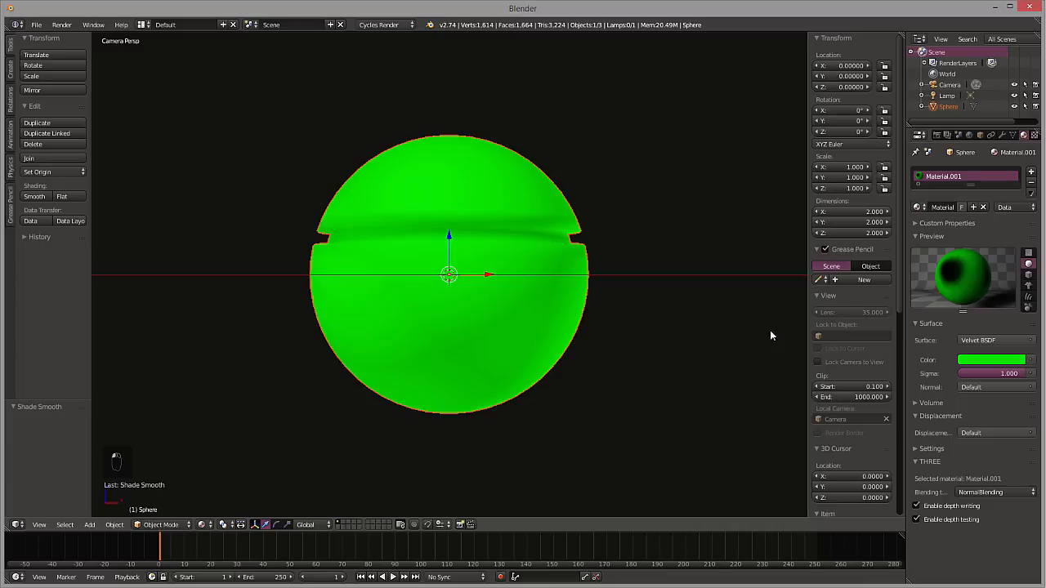
key(Tab)
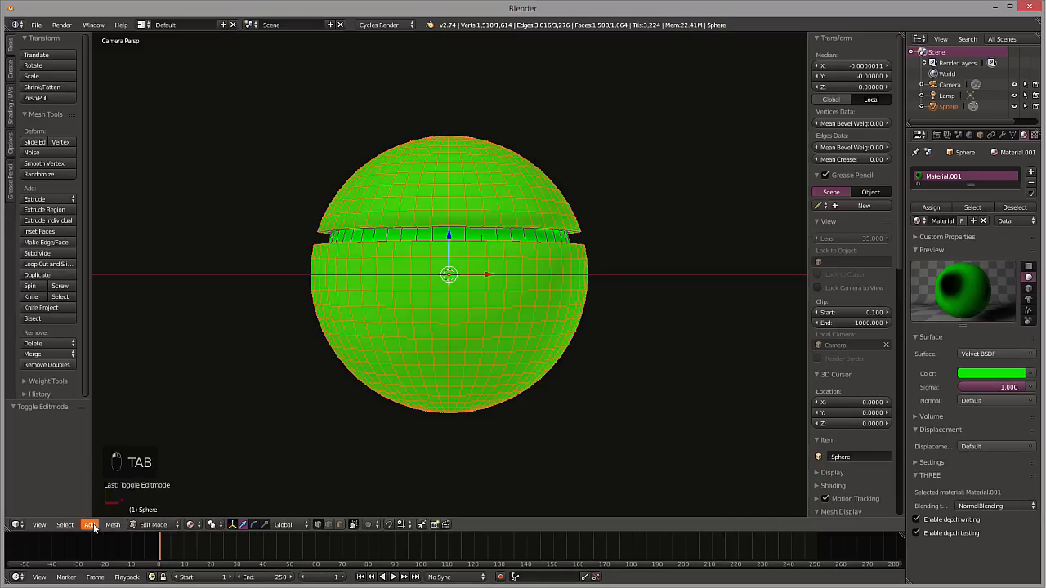
click(65, 525)
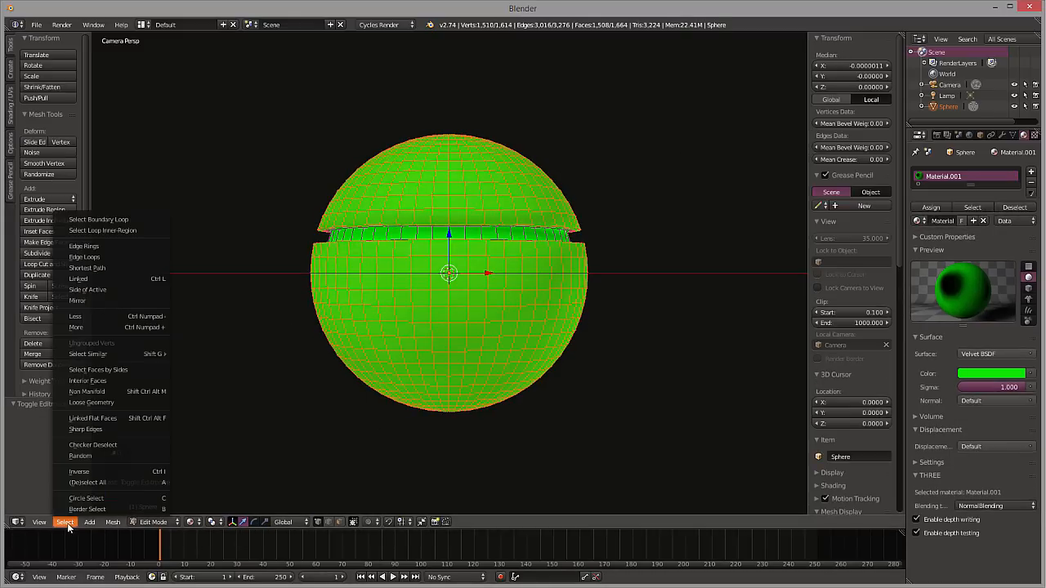
click(98, 473)
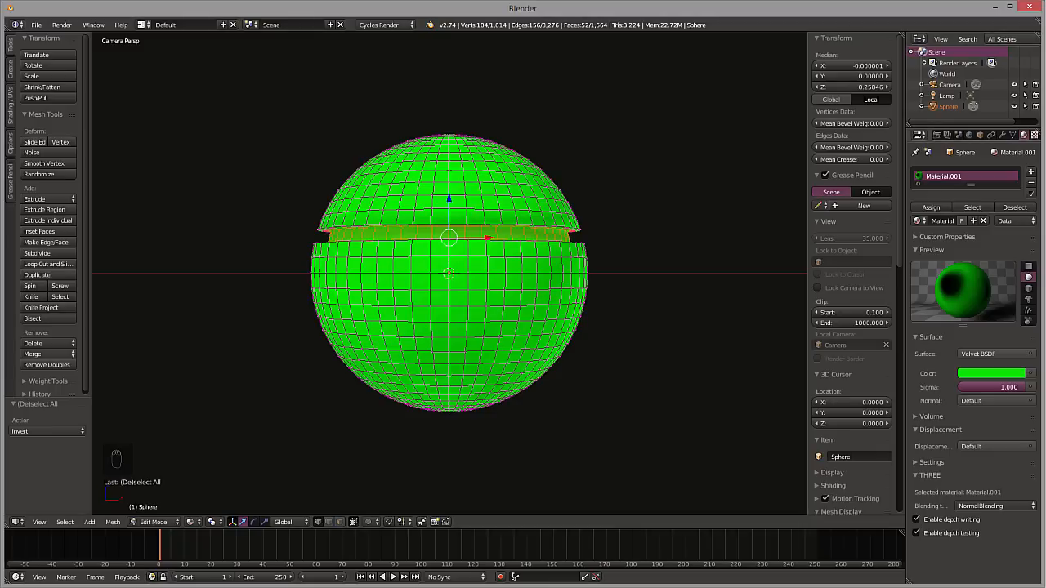
Add a second material with a Glossy BSDF surface and assign it to the groove band
click(1031, 175)
click(948, 223)
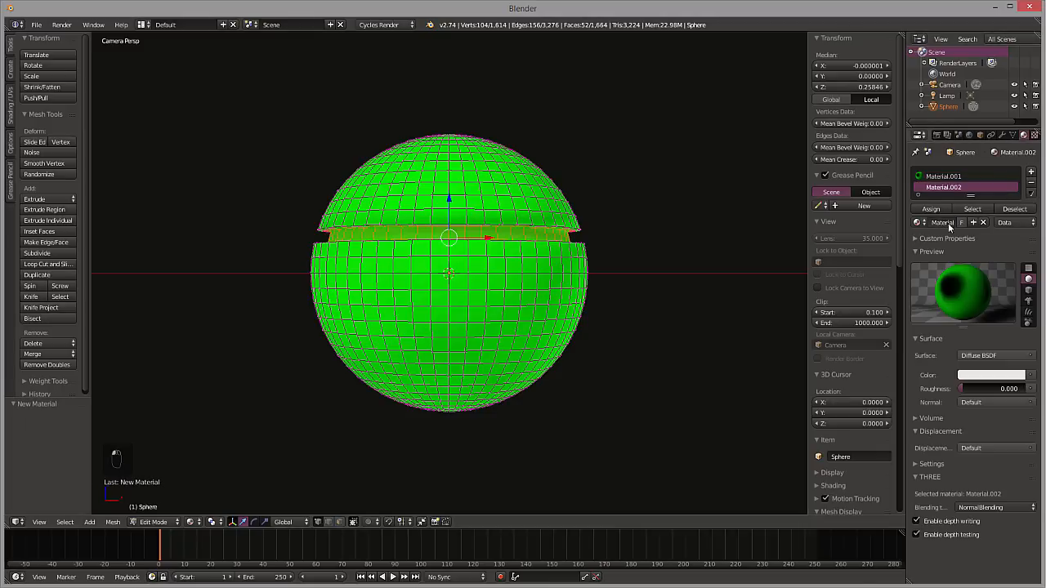
click(987, 359)
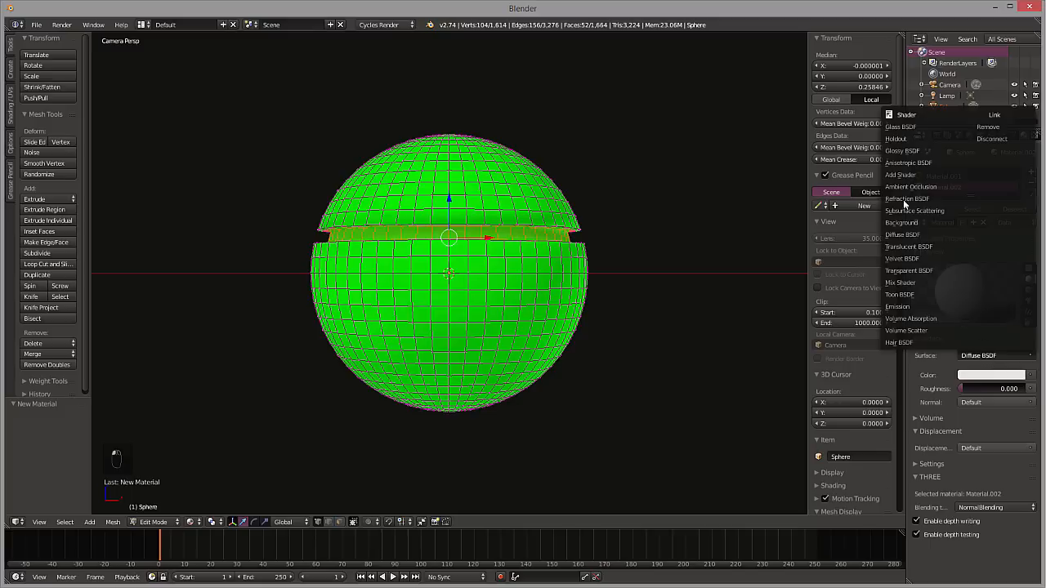
click(923, 151)
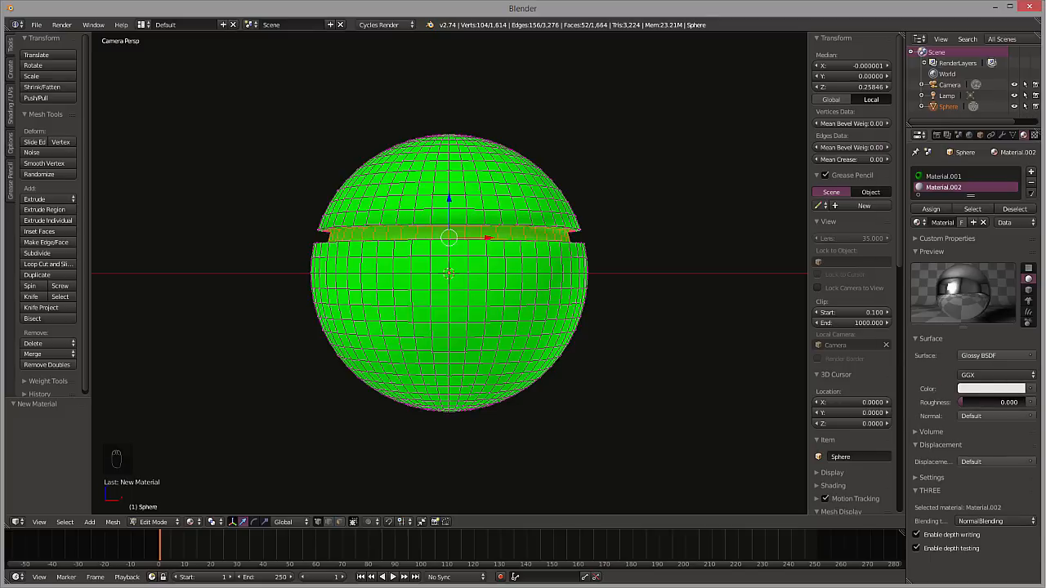
click(932, 209)
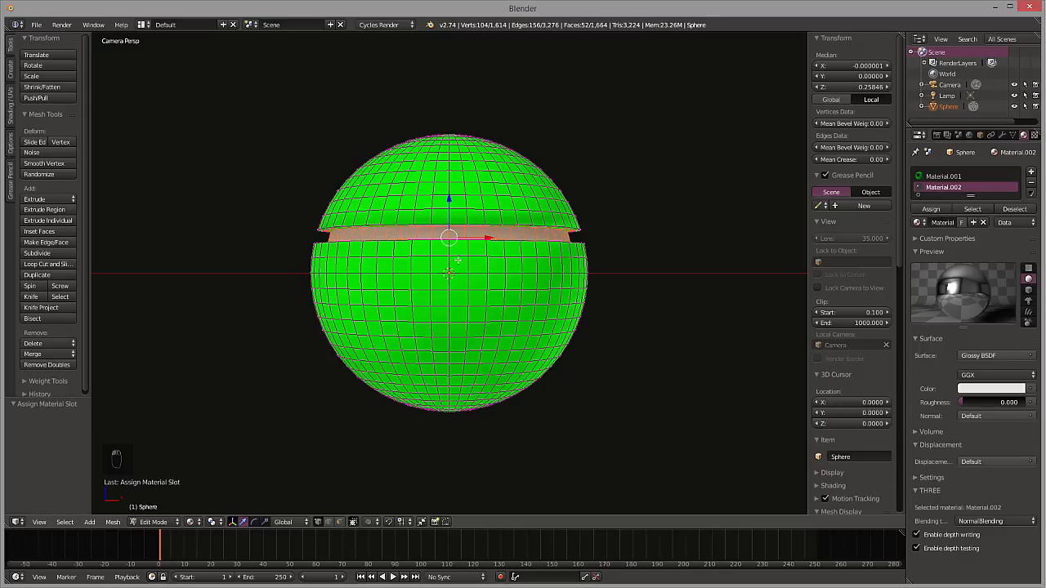
Select four connected vertical edges just below the sphere's equator and expand them into full edge rings
key(a)
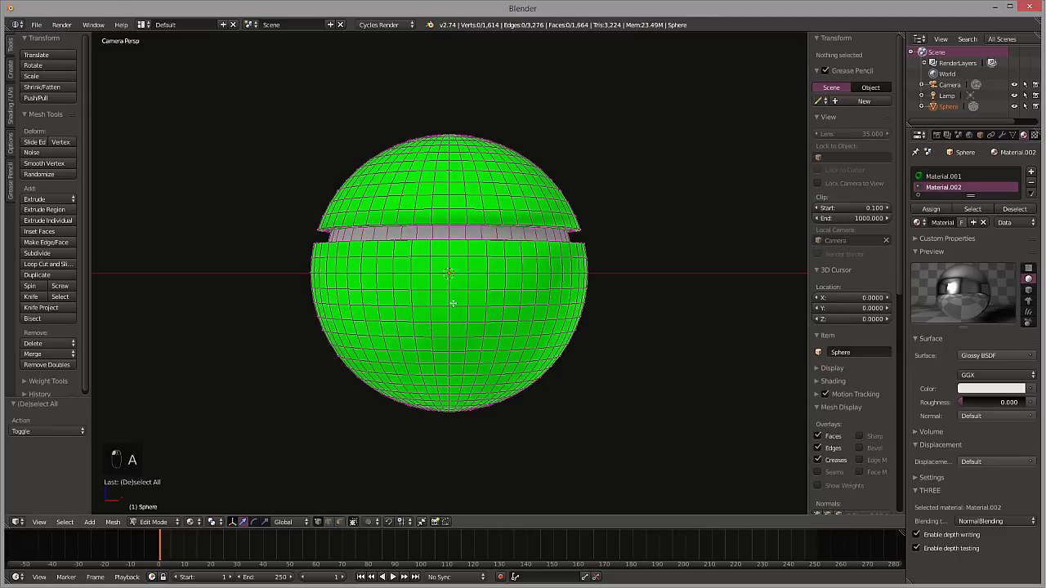
right_click(452, 324)
shift+right_click(449, 309)
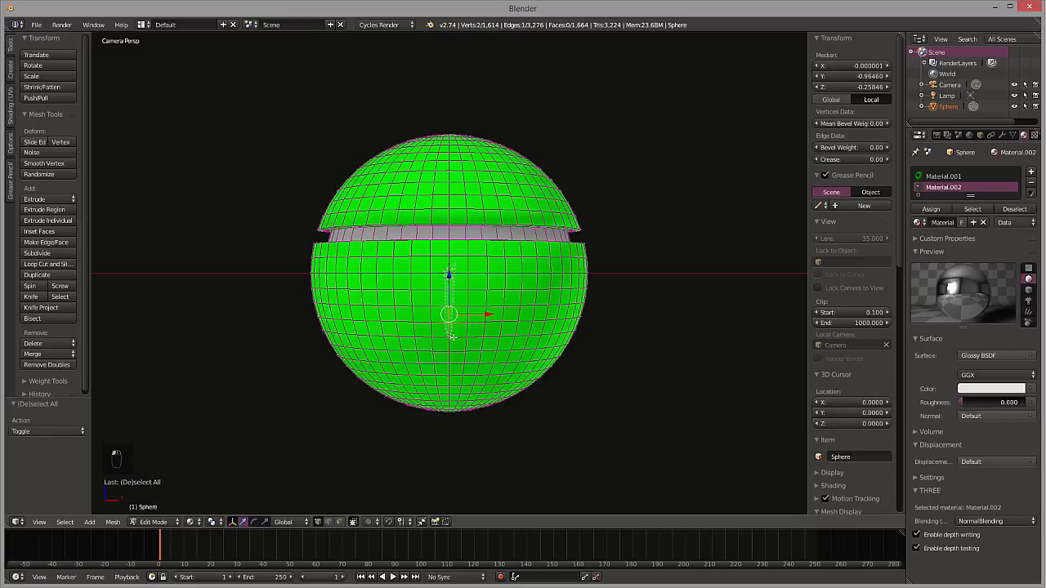
ctrl+drag(452, 336, 454, 336)
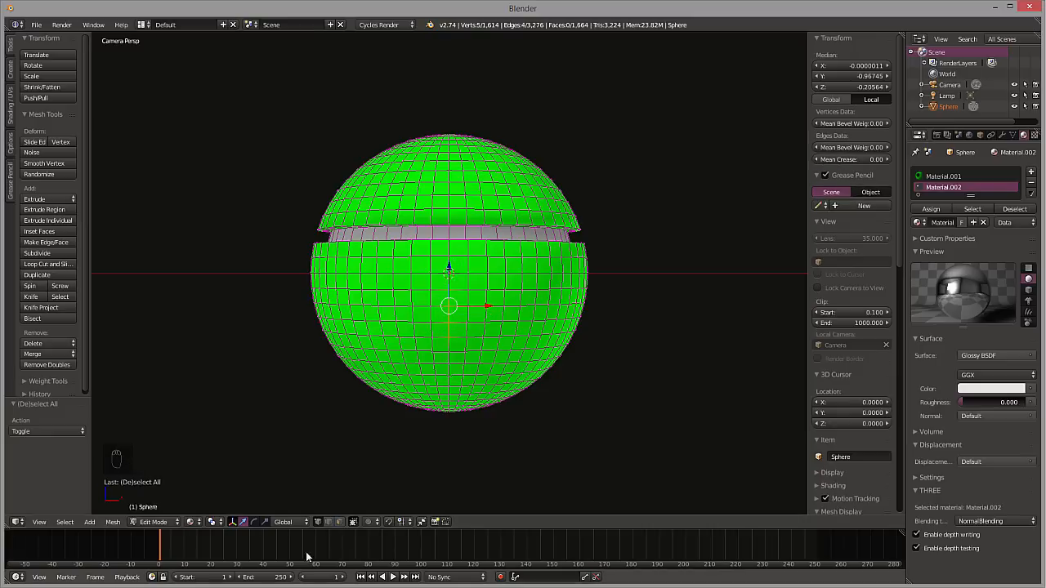
key(ctrl+e)
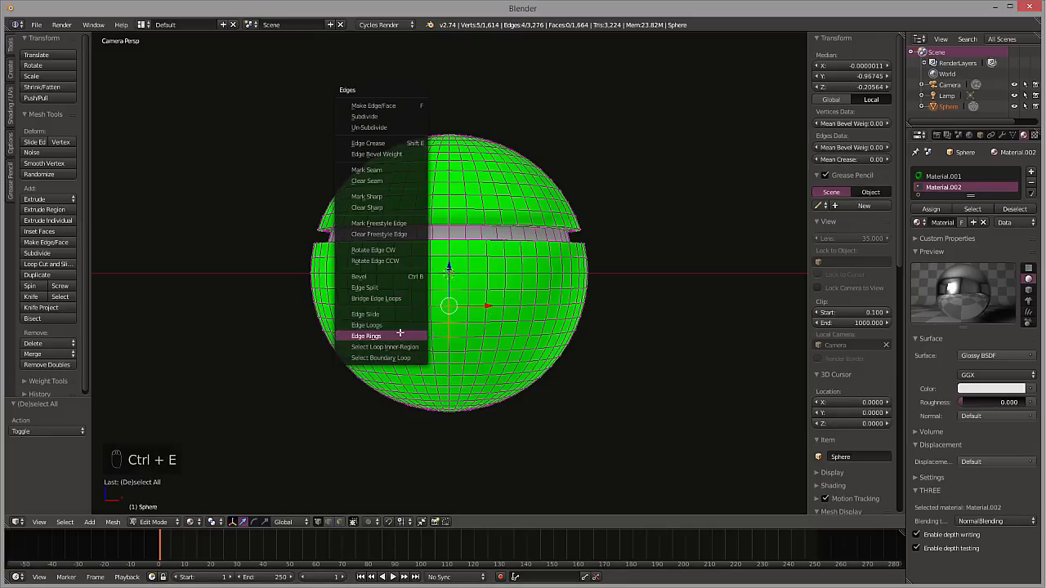
click(399, 333)
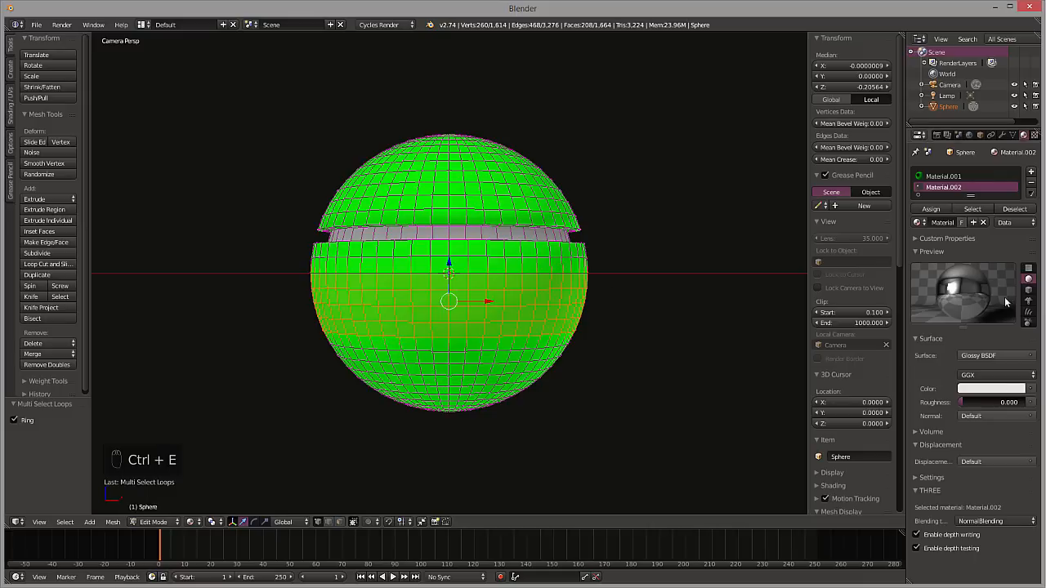
Assign the glossy material to the selected wide band, and extrude it scaled outward to about 1.044
click(931, 209)
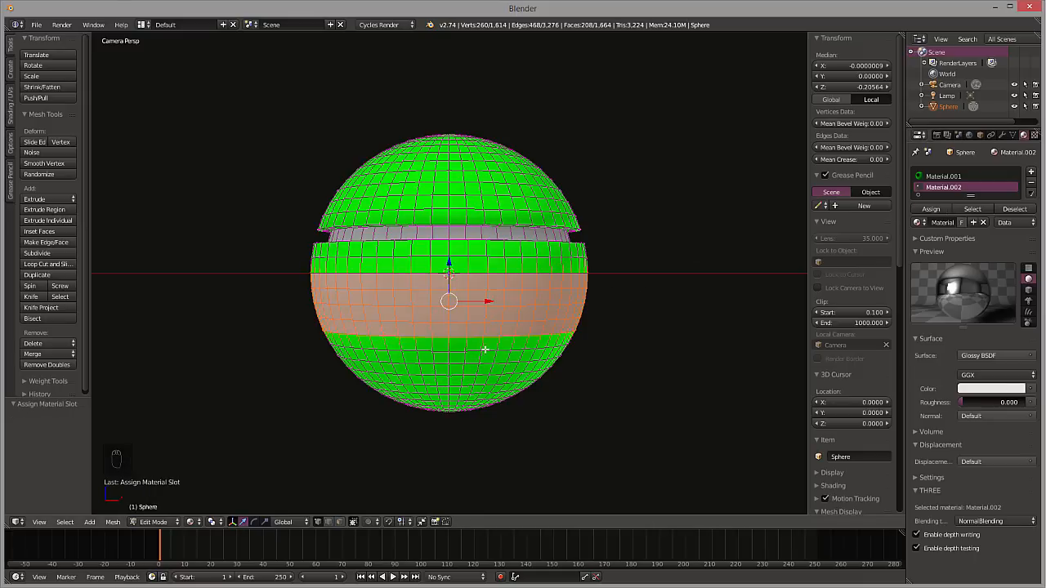
key(e)
key(s)
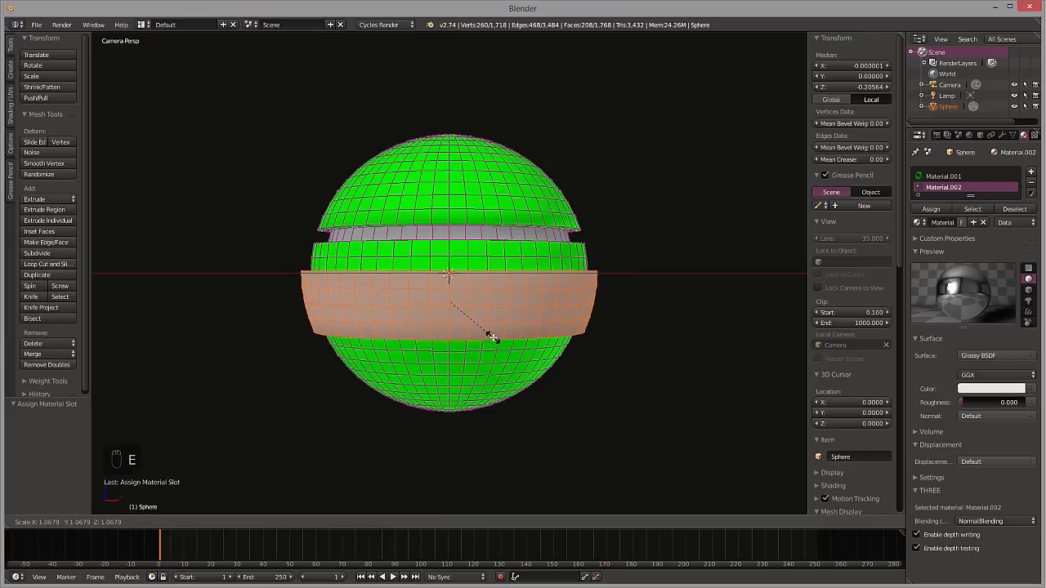
click(489, 336)
Inspect the raised band from other angles, and render a test image from the camera view before returning to the viewport
mouse_move(238, 196)
shift+middle_down()
mouse_move(250, 214)
mouse_move(233, 177)
shift+middle_up()
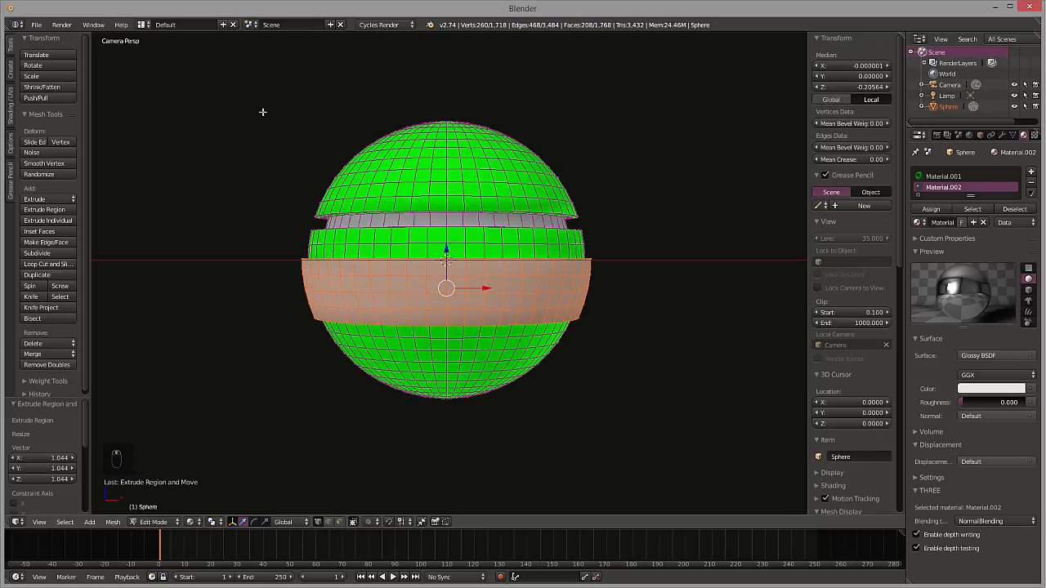
middle_drag(262, 112, 381, 138)
key(KP_0)
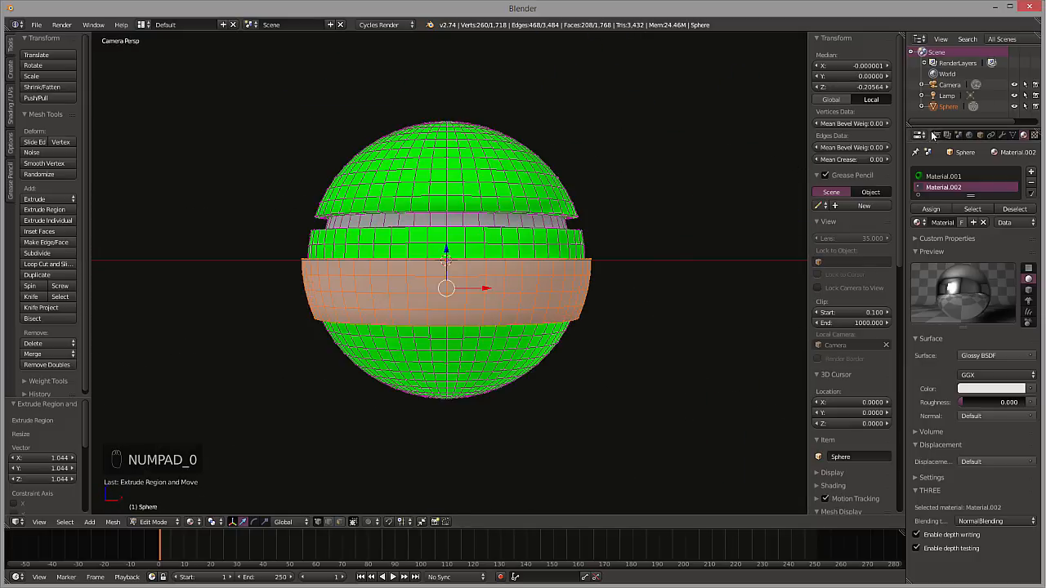
click(937, 135)
click(941, 183)
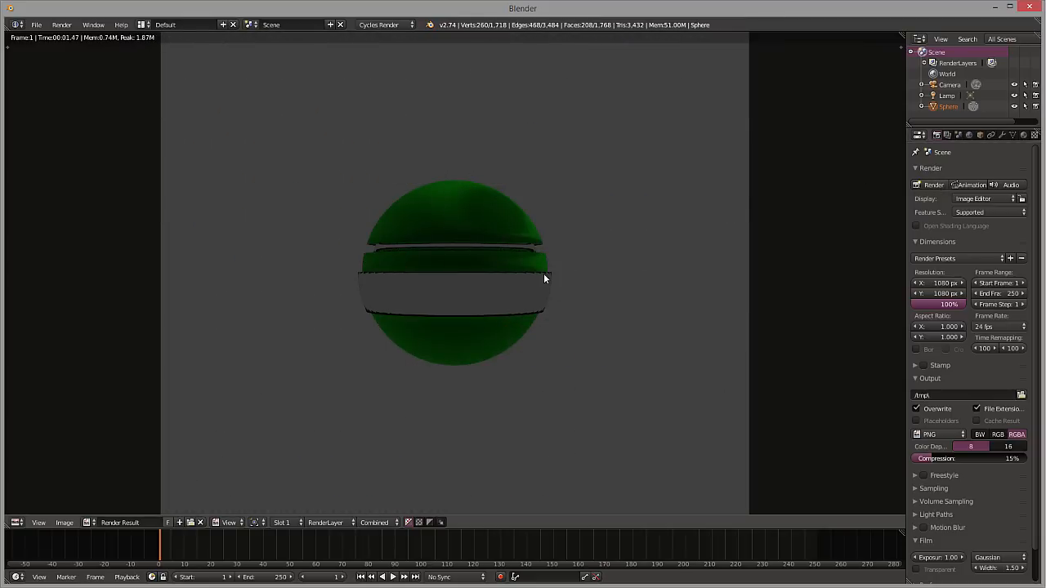
key(Escape)
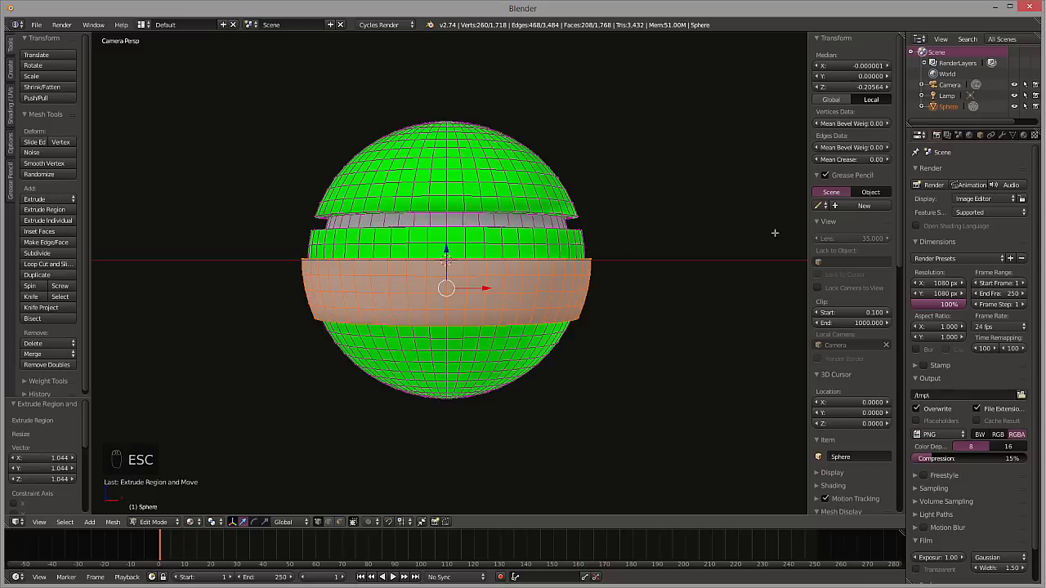
Bring up the world settings, split the 3D viewport into two side-by-side areas, and make the new area a Node Editor
click(969, 135)
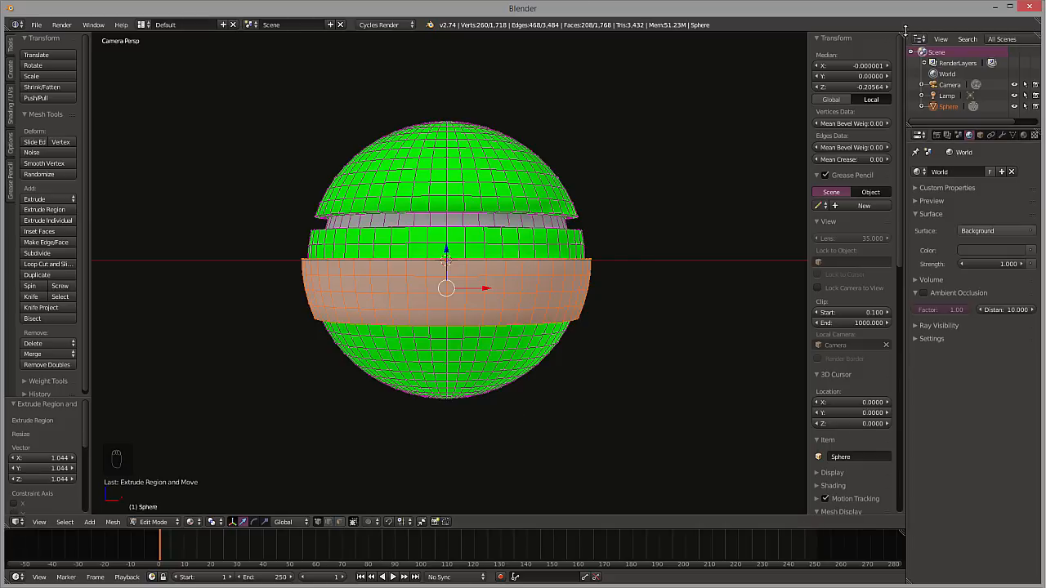
drag(900, 33, 528, 195)
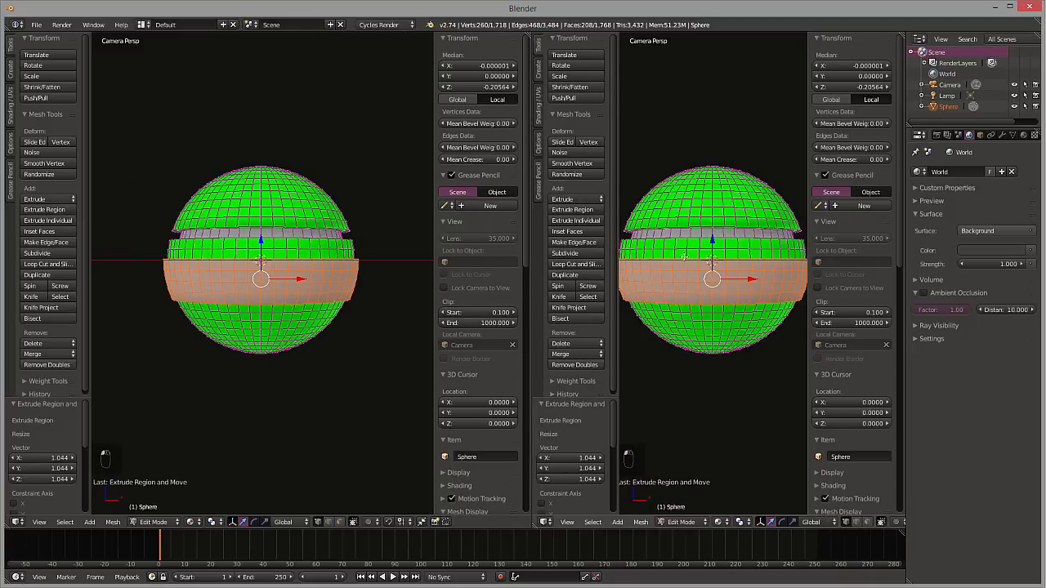
drag(618, 194, 556, 196)
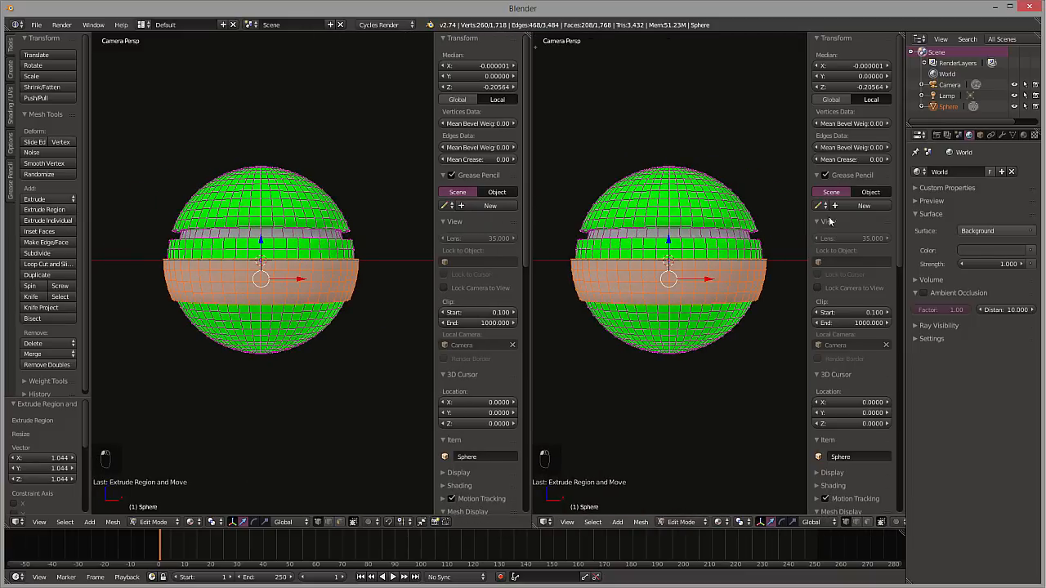
drag(807, 222, 902, 227)
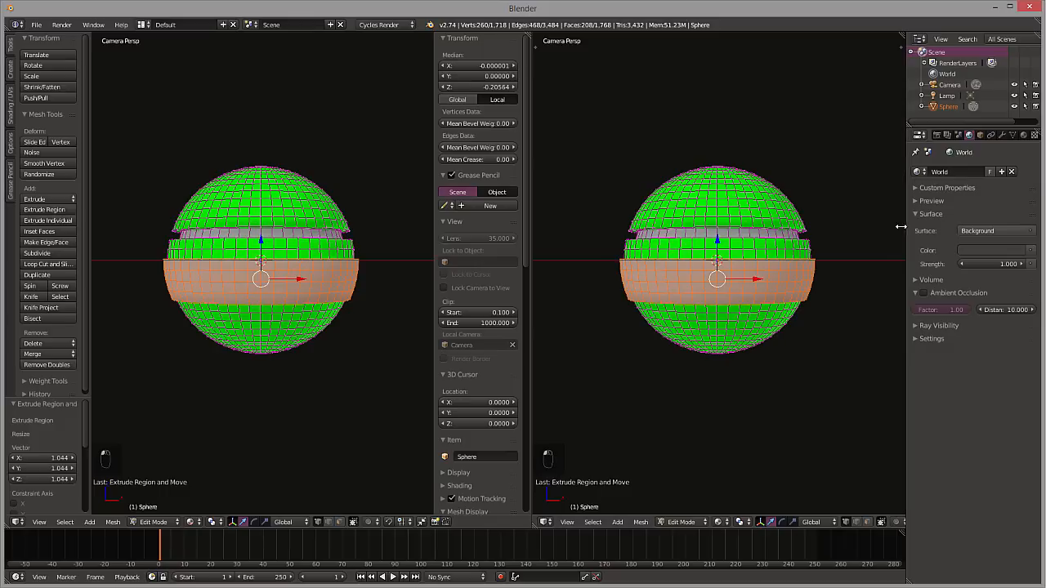
click(545, 522)
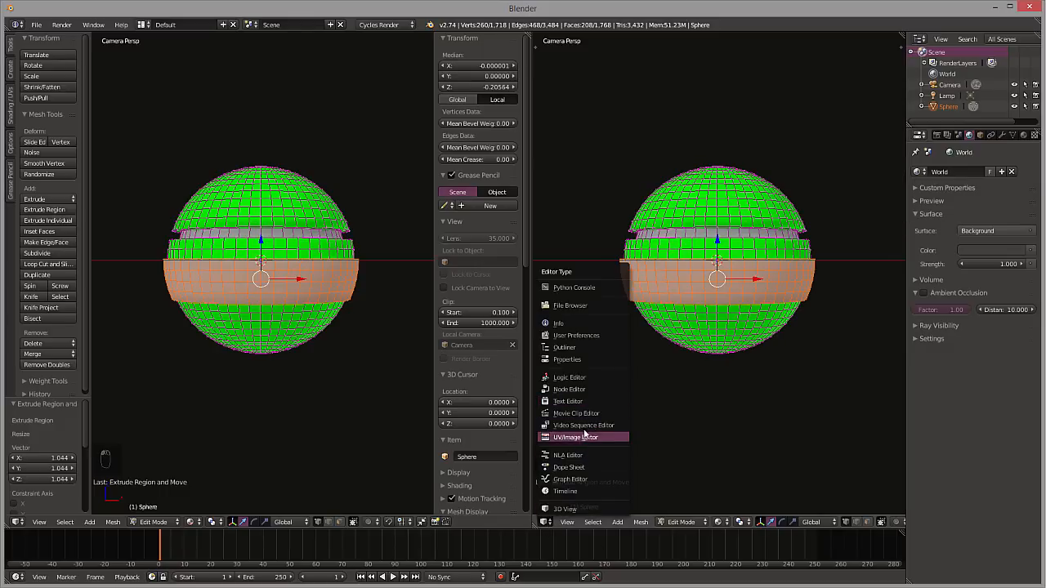
click(569, 389)
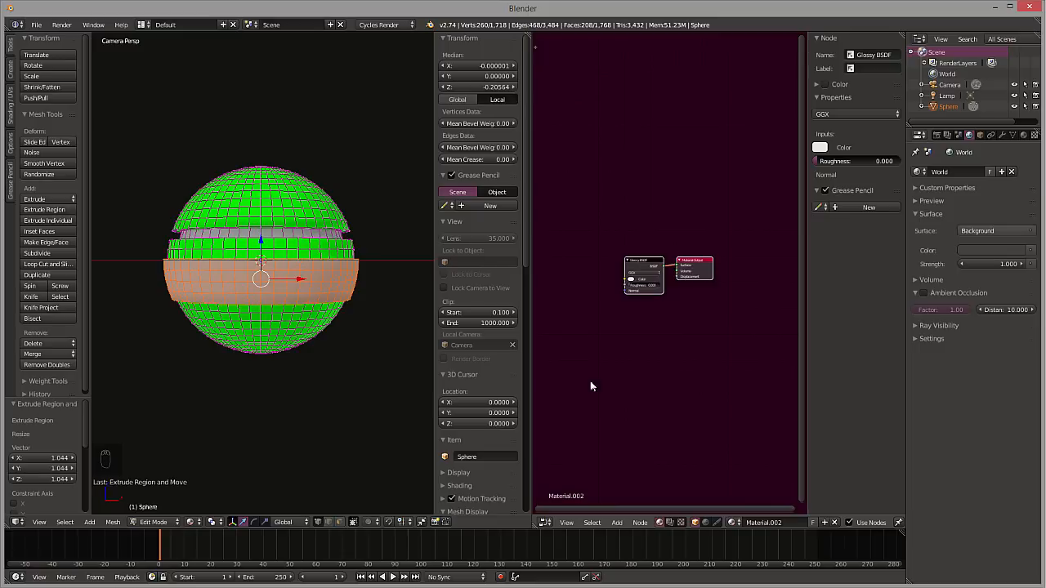
Display the world's shader nodes and add an Environment Texture node below the Background node
key(Home)
drag(611, 256, 621, 285)
click(686, 522)
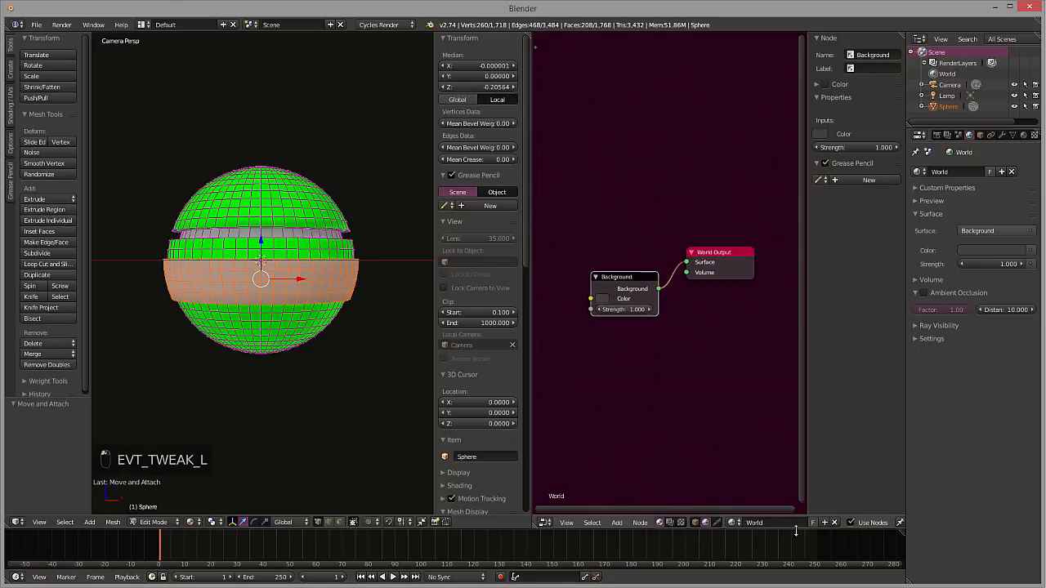
scroll(632, 367, up, 2)
scroll(632, 367, up, 1)
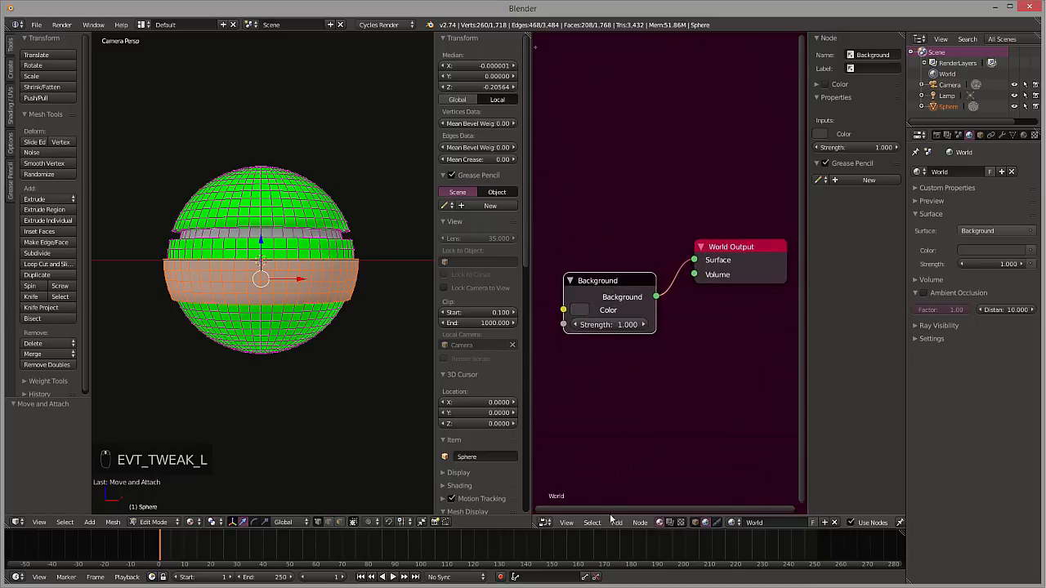
click(617, 522)
mouse_move(644, 415)
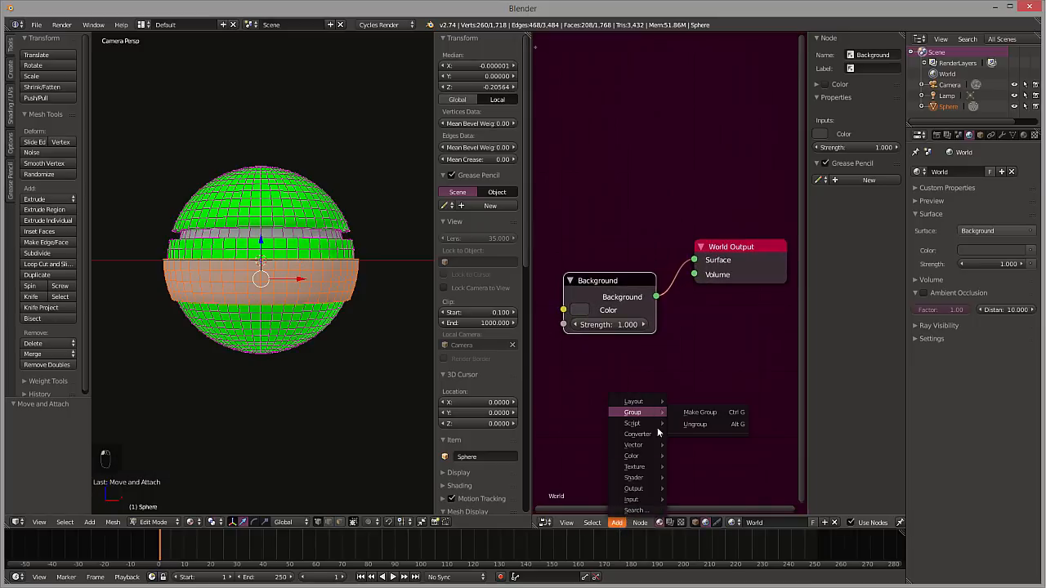
mouse_move(655, 470)
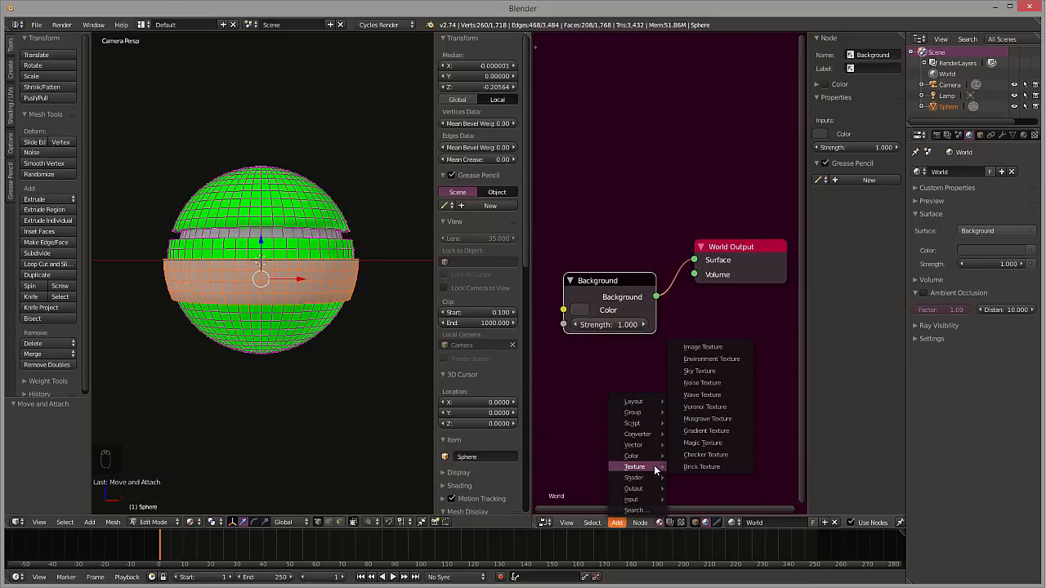
click(701, 359)
click(570, 390)
Connect the Environment Texture's Color output to the Background's Color input, and arrange the texture node beneath the Background node
drag(617, 283, 636, 289)
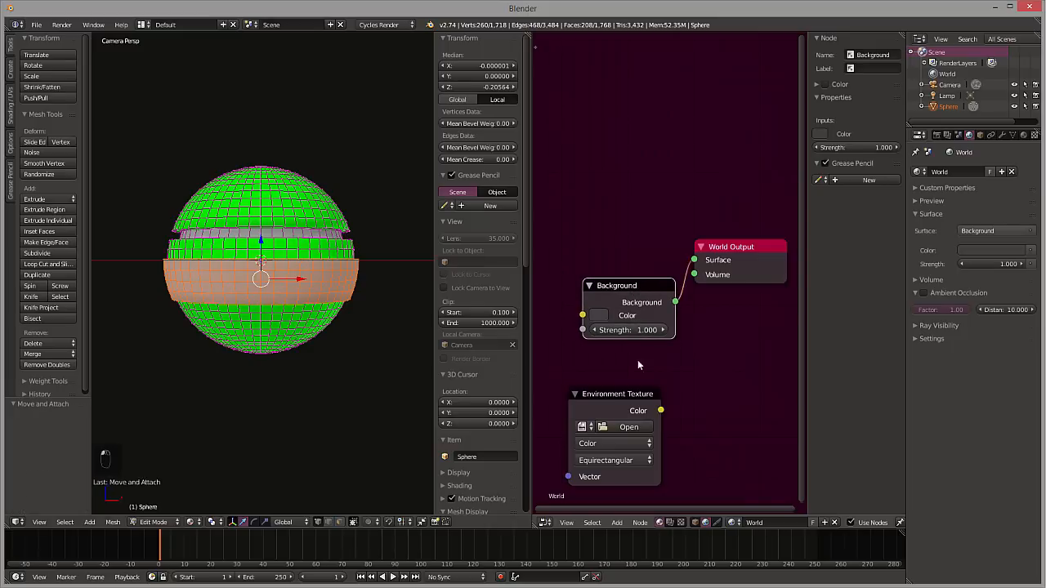
drag(632, 394, 579, 92)
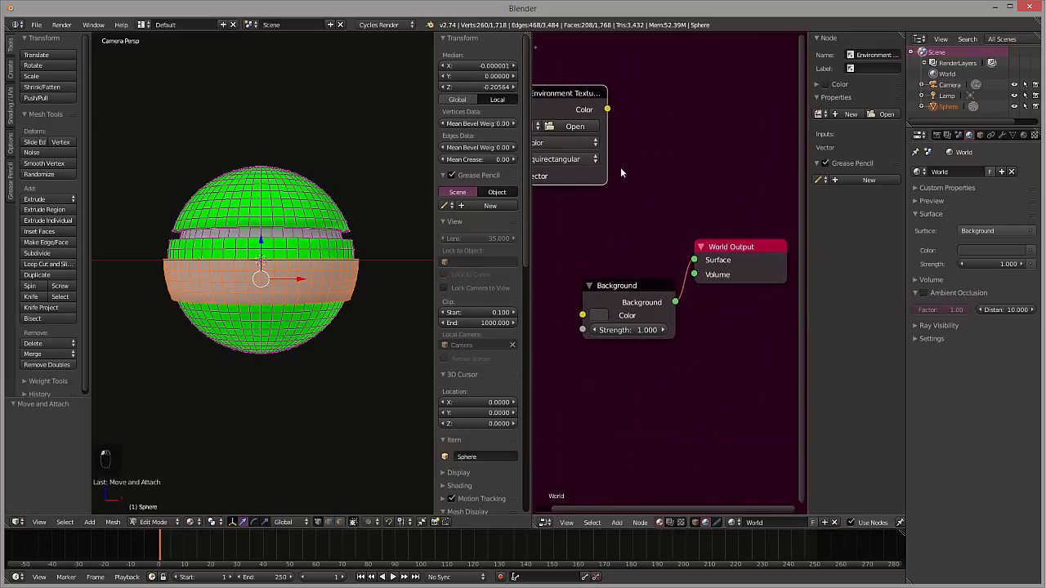
drag(616, 286, 629, 218)
drag(606, 109, 596, 247)
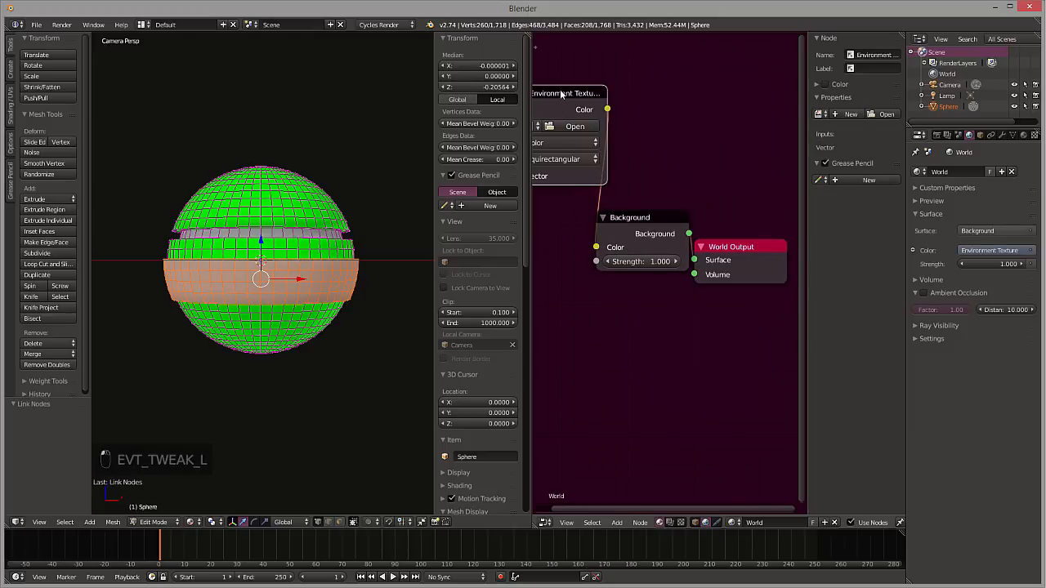
drag(570, 96, 590, 350)
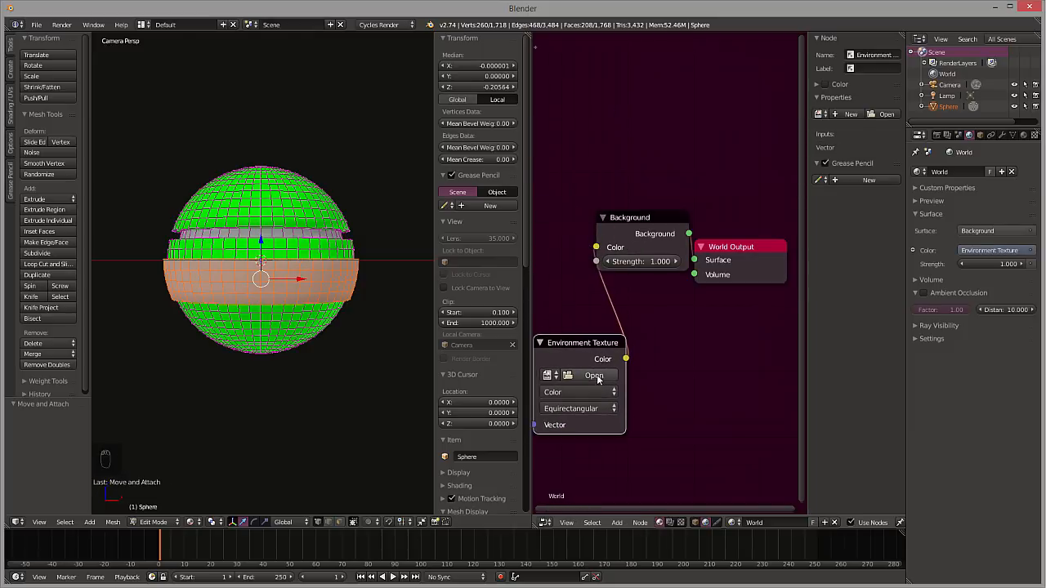
Load enchanted_hdri_high.jpg from the bookmarked Textures folder as the environment image, and render the scene
click(594, 376)
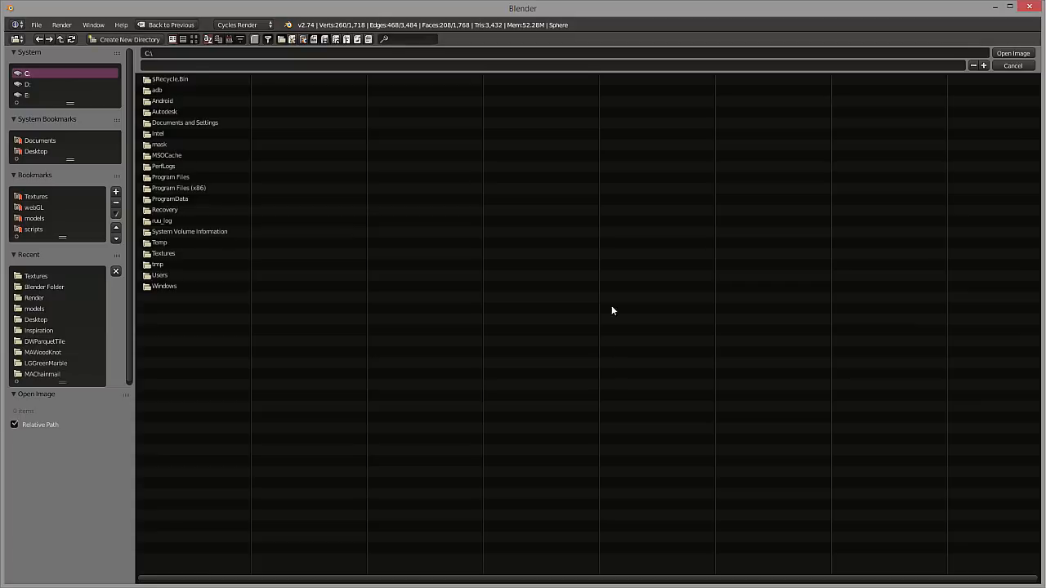
click(35, 196)
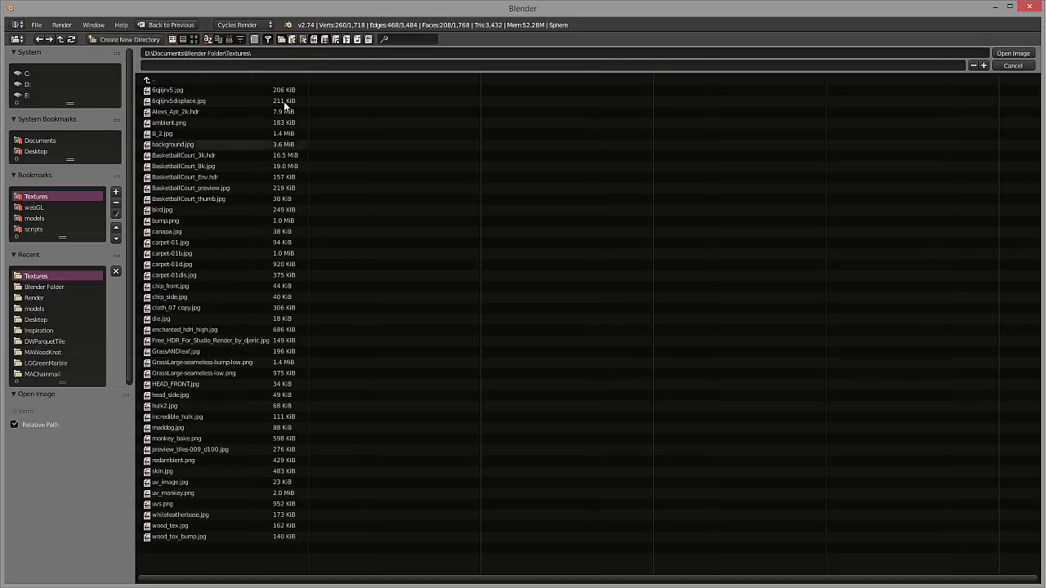
click(183, 330)
click(1011, 54)
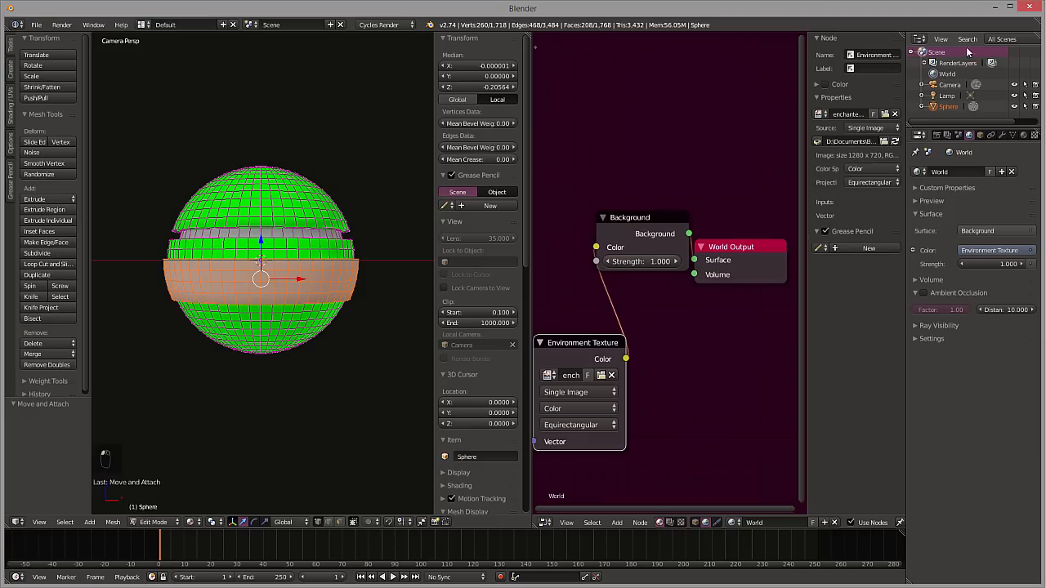
click(937, 135)
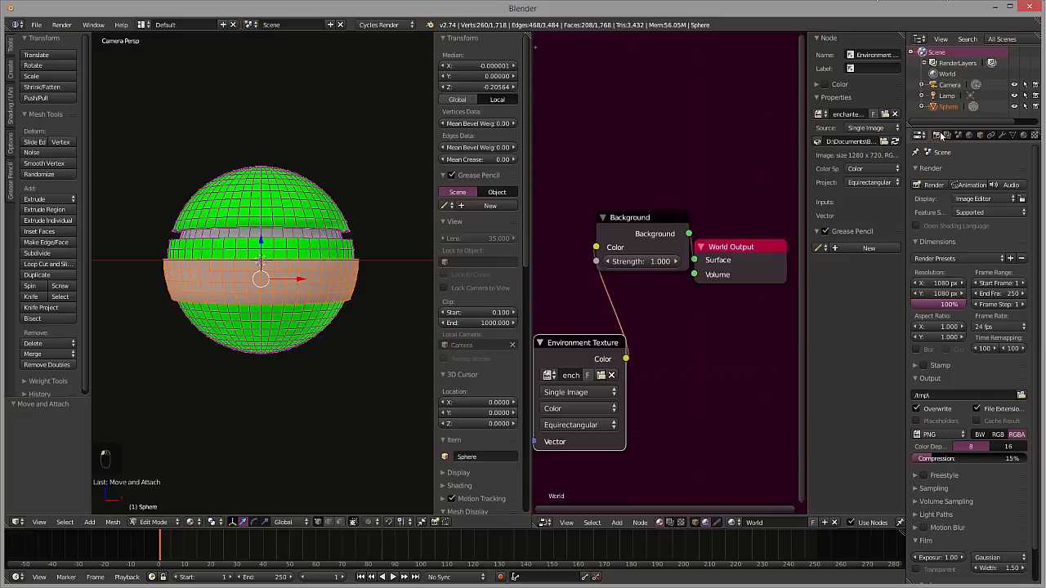
click(939, 187)
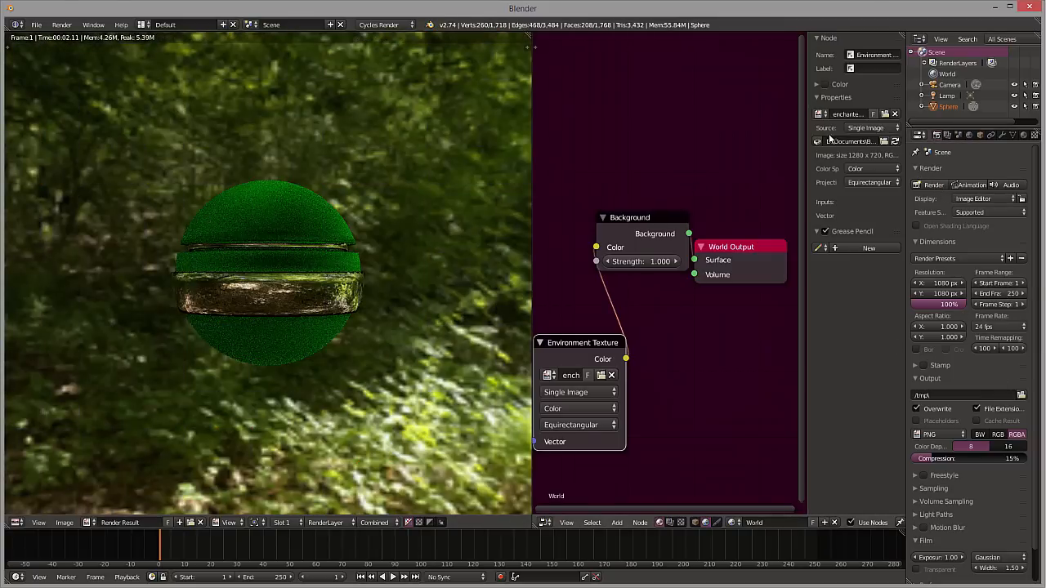
Enable Square Samples in the render sampling settings and collapse that section again
scroll(1006, 500, down, 1)
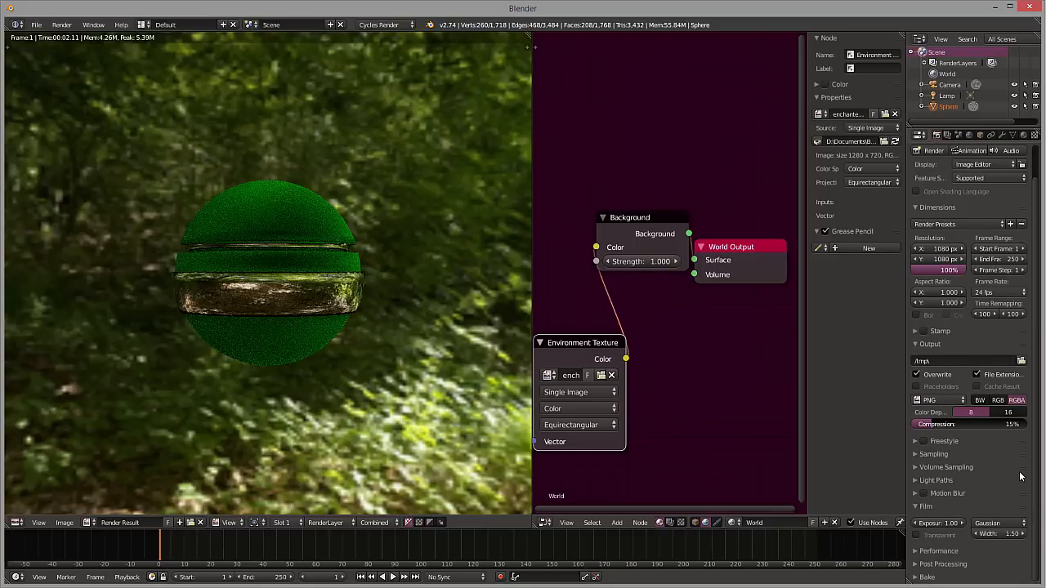
scroll(943, 356, up, 1)
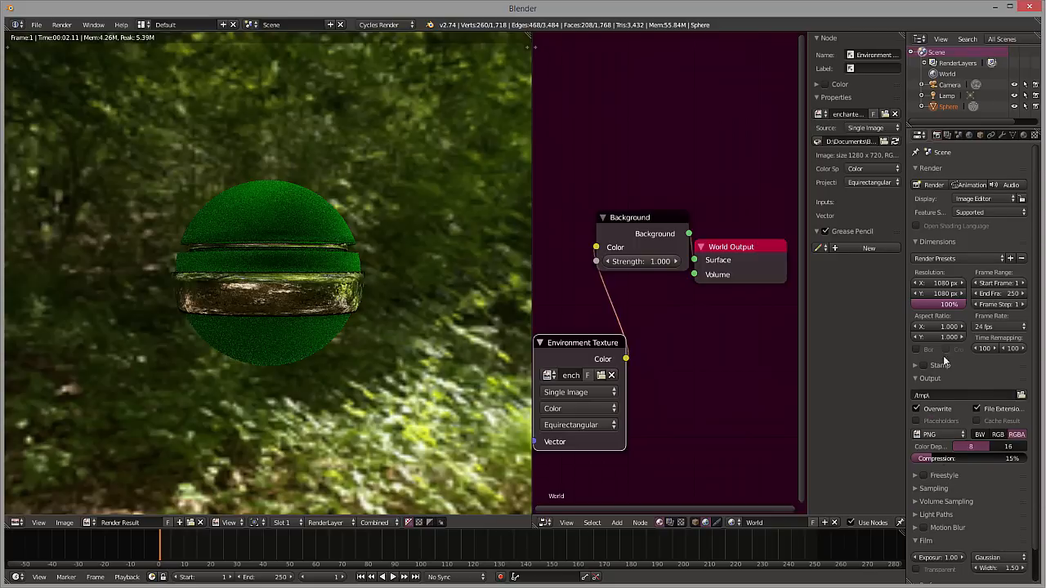
scroll(963, 447, down, 1)
click(934, 455)
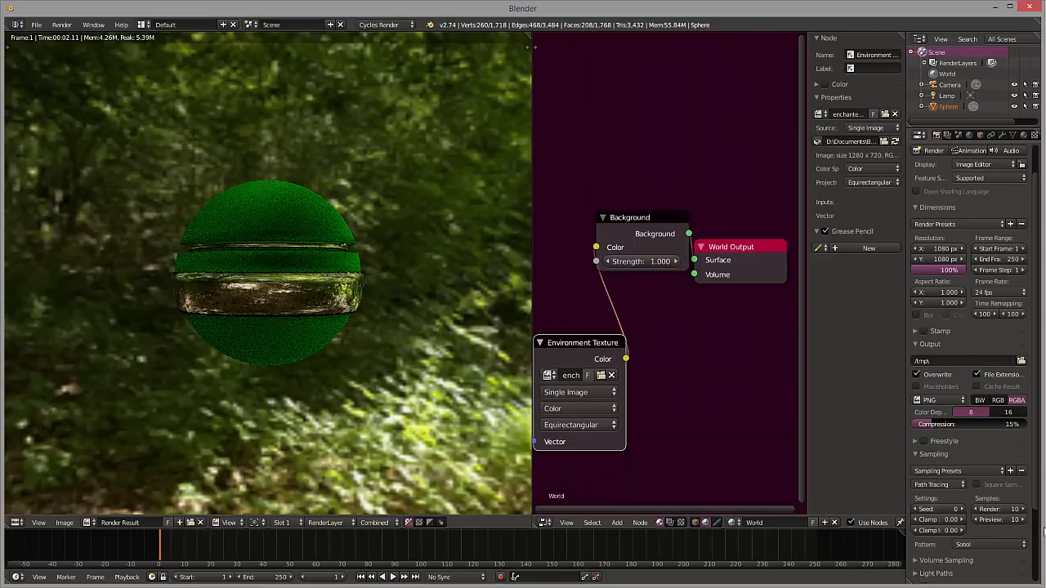
scroll(1005, 507, down, 2)
click(976, 419)
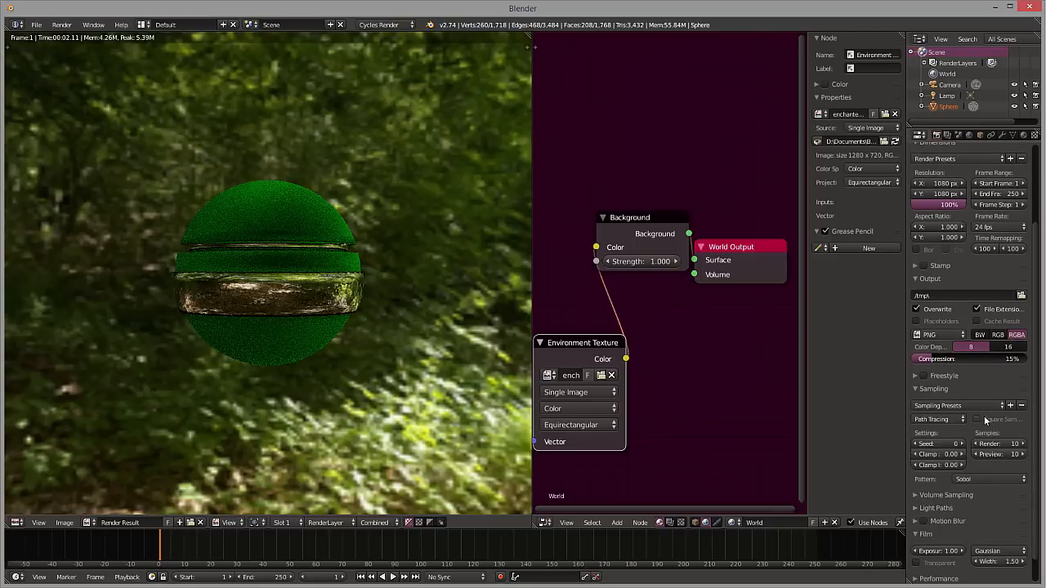
click(917, 389)
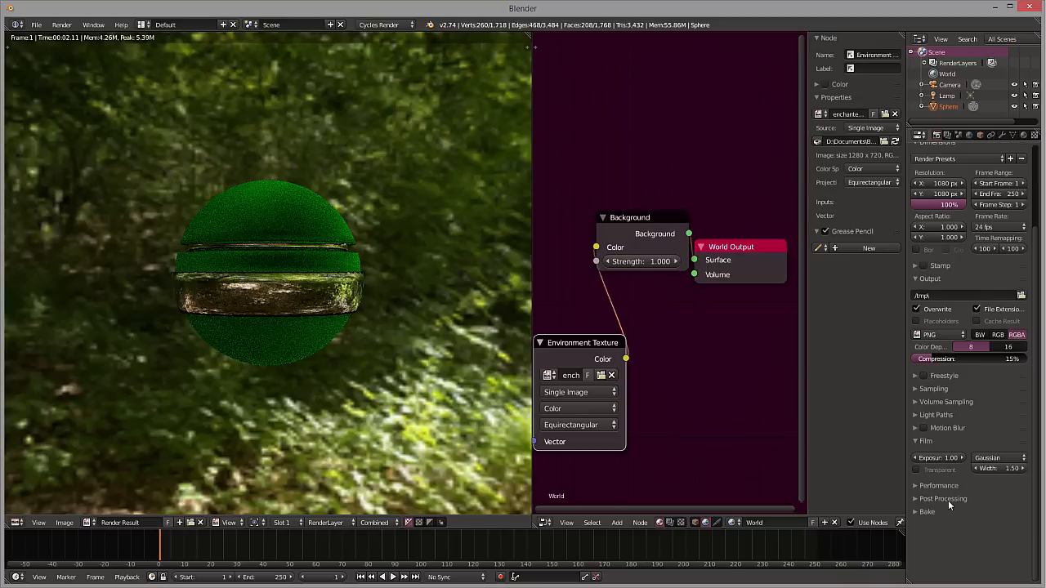
Make the film background transparent and render the ball again, viewing the whole frame
click(917, 470)
scroll(962, 211, up, 3)
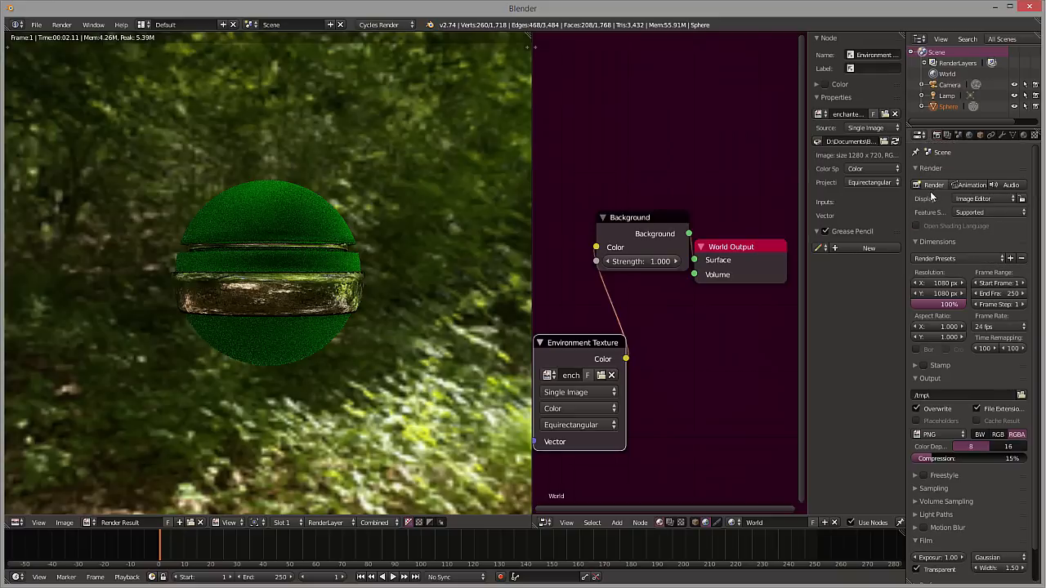
click(932, 185)
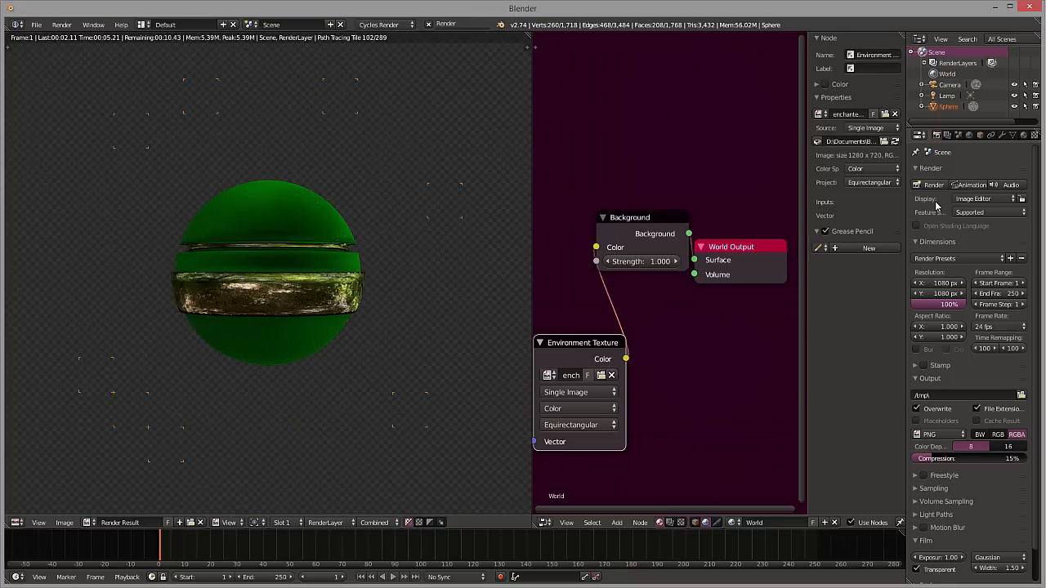
scroll(221, 311, down, 3)
scroll(220, 309, down, 2)
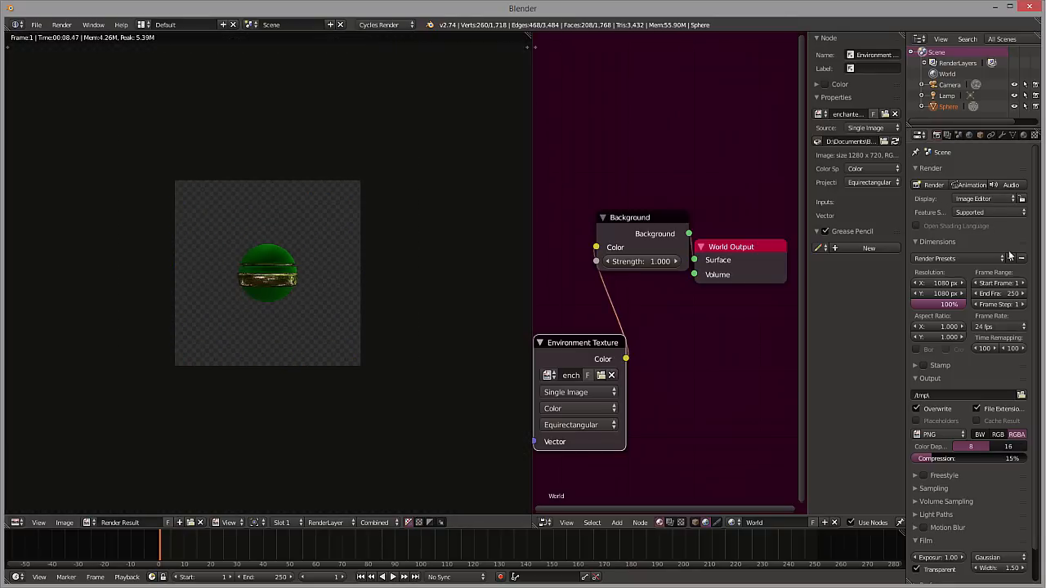
Collapse the Render settings section and leave the render result for the 3D viewport, keeping the resolution as it is
click(987, 169)
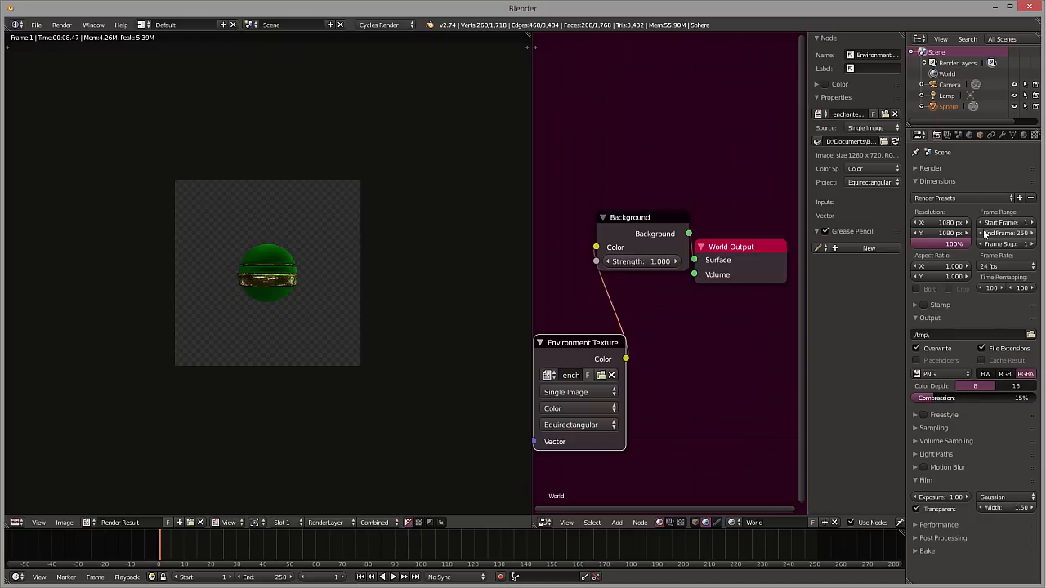
click(940, 222)
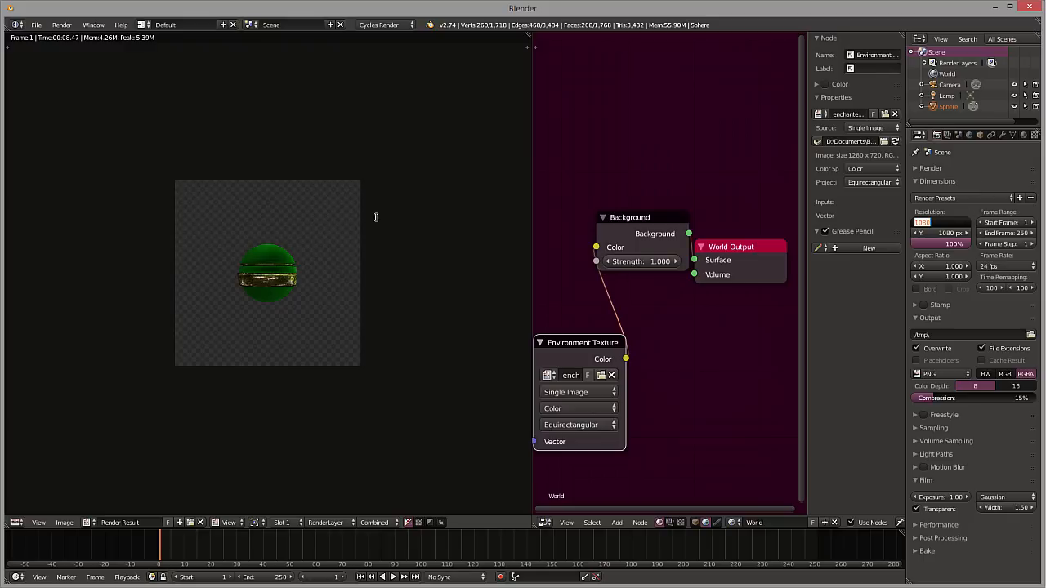
key(Escape)
key(Escape)
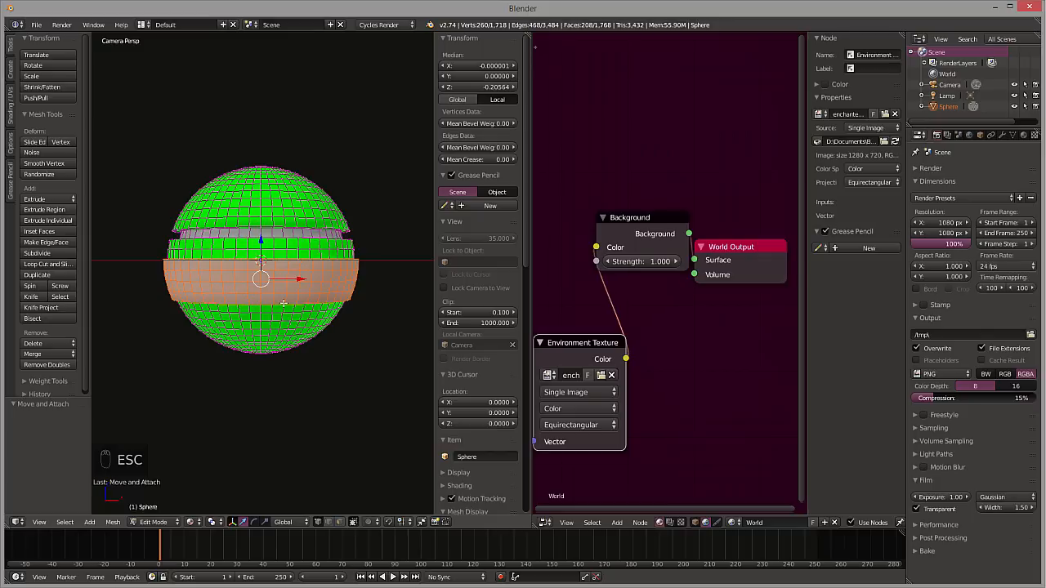
Select the camera and move it about 4.33 units along global Y, to about Y -2.67, so the ball nearly fills the frame
scroll(292, 288, down, 4)
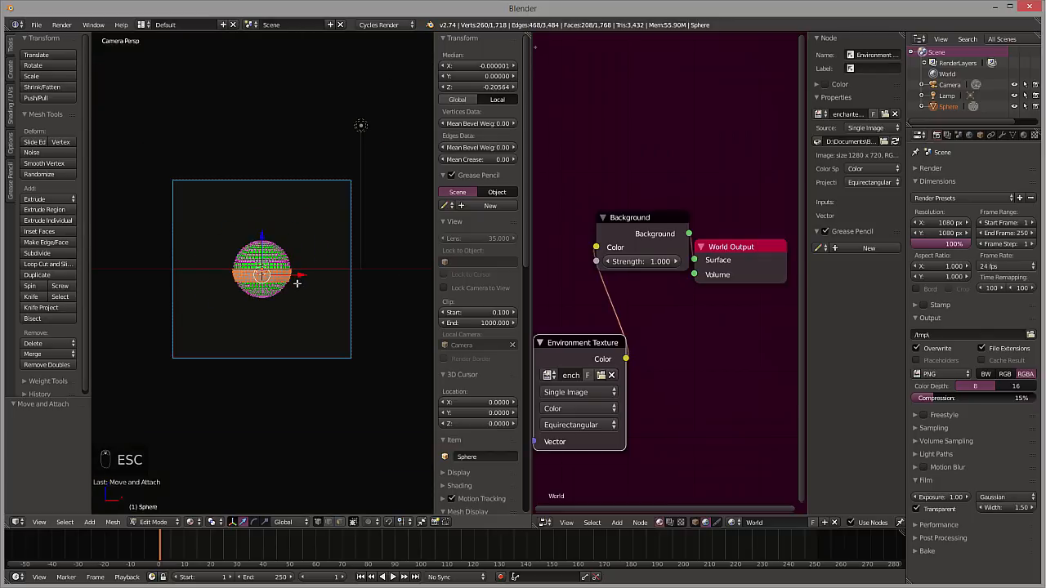
key(g)
key(grave)
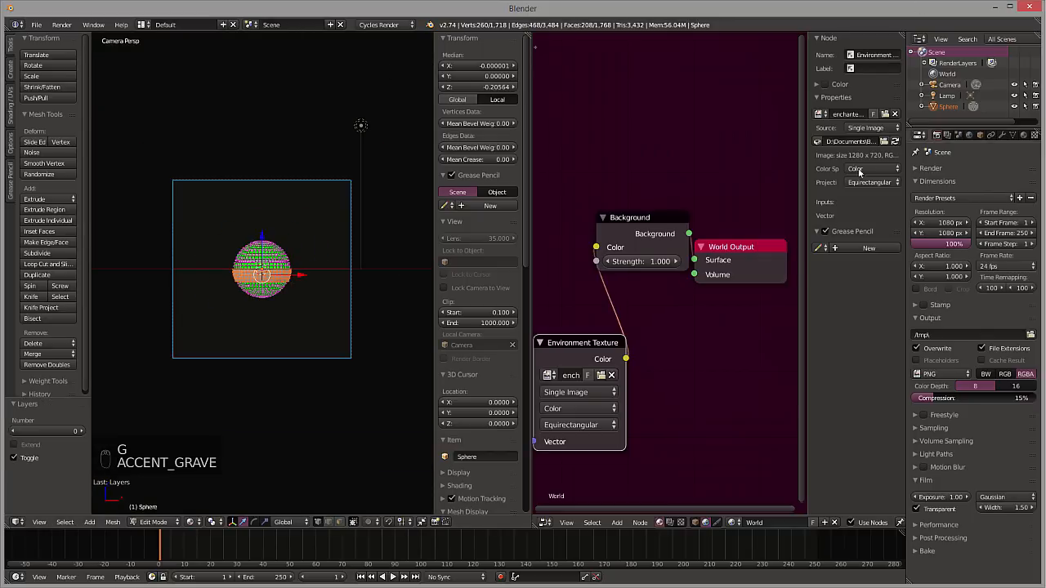
click(950, 85)
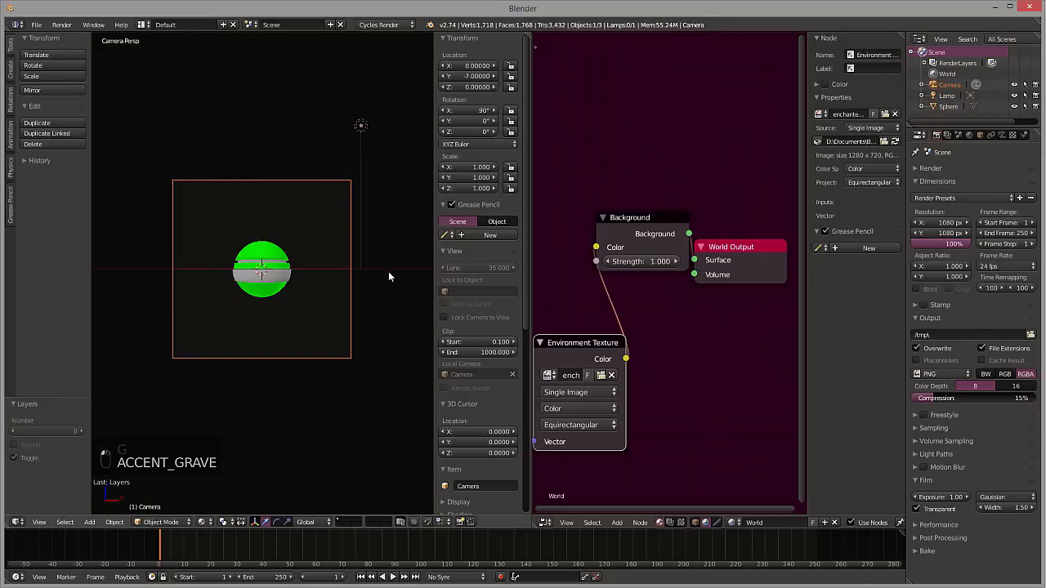
key(g)
key(g)
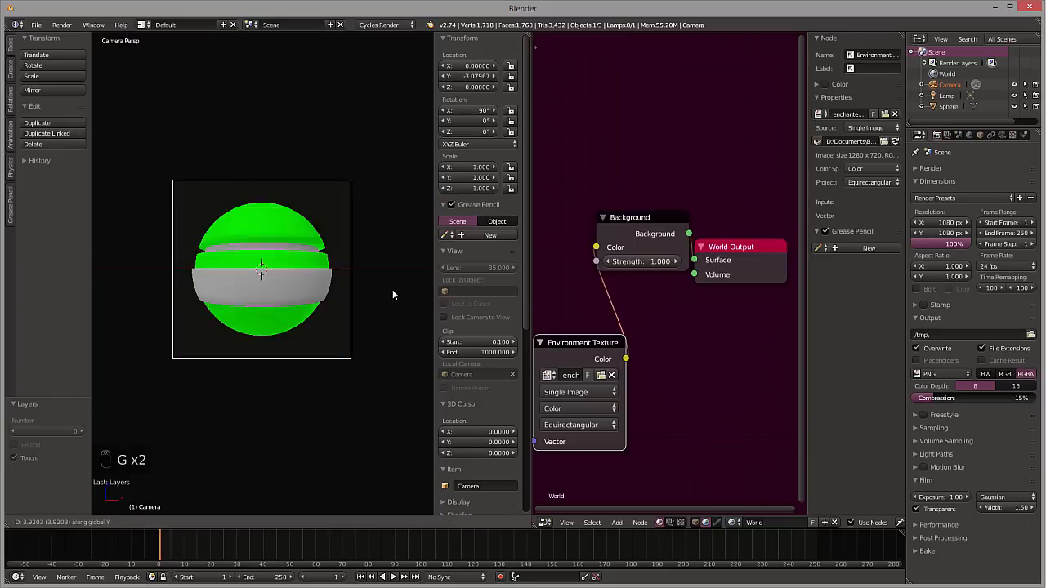
click(391, 297)
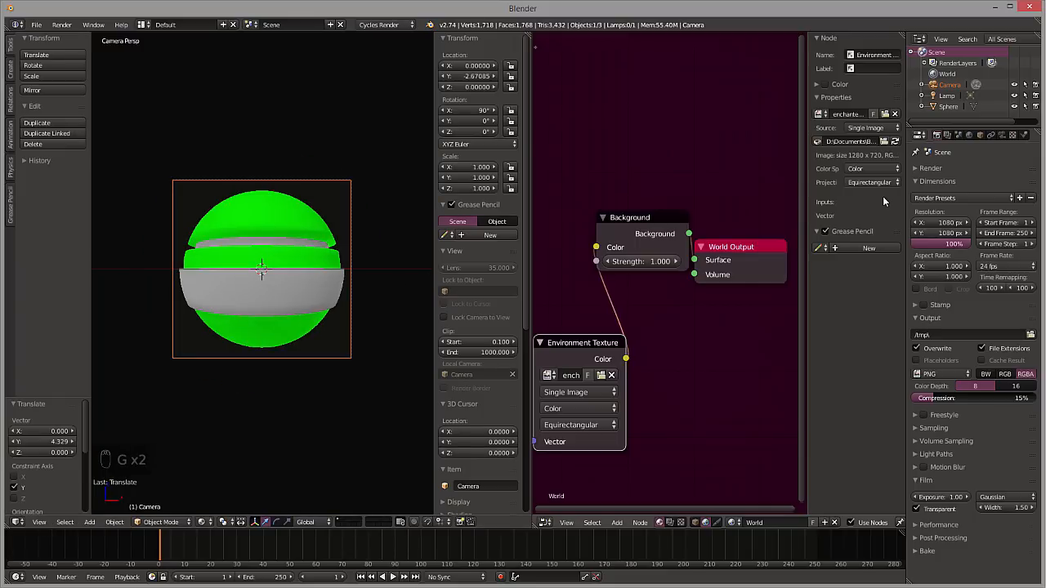
Shorten the animation by setting the timeline's end frame to 30
click(950, 224)
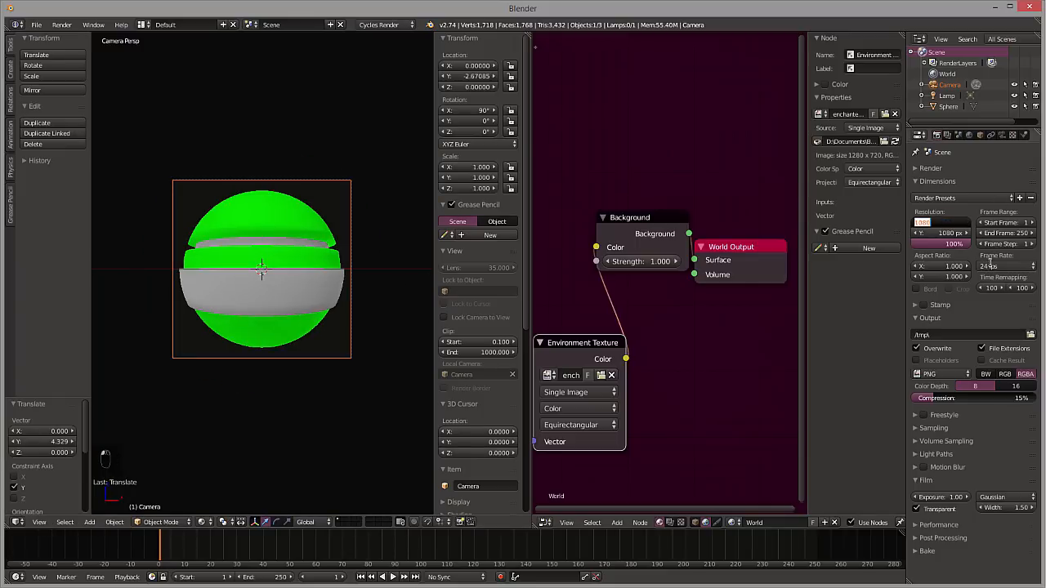
click(278, 577)
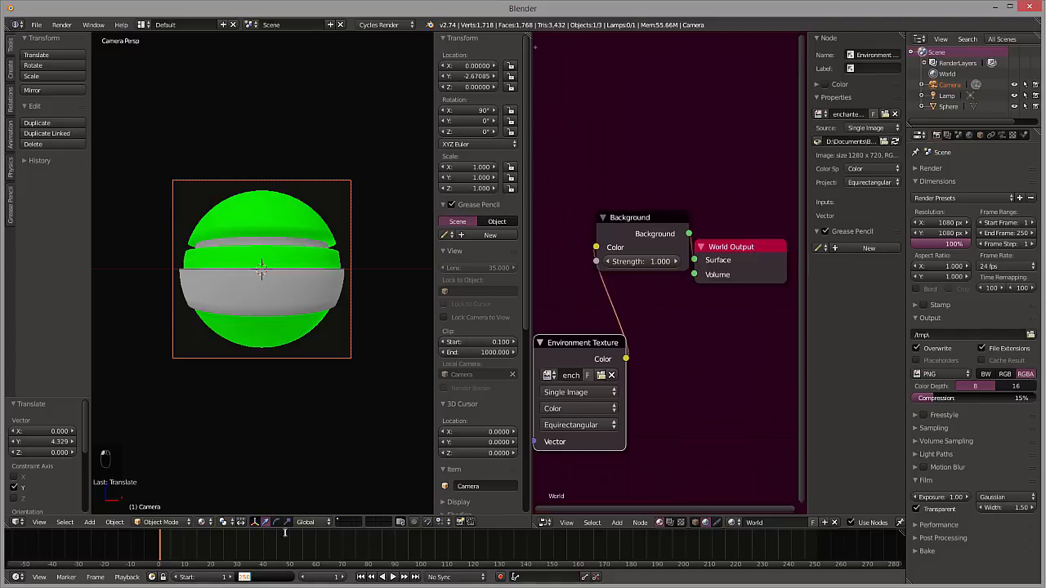
text(30)
key(Return)
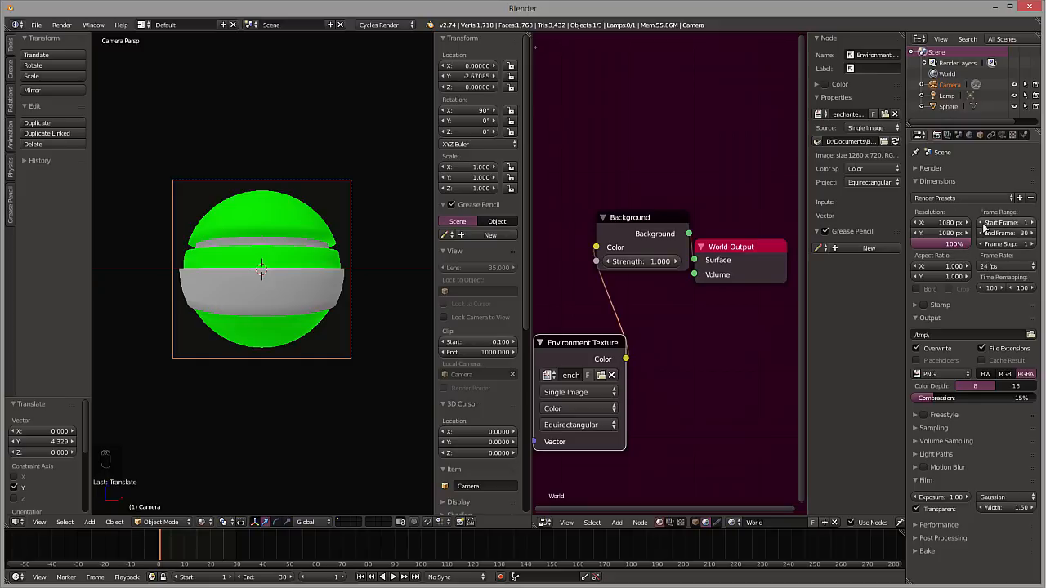
Set the render resolution to 256 px in both X and Y
double_click(946, 222)
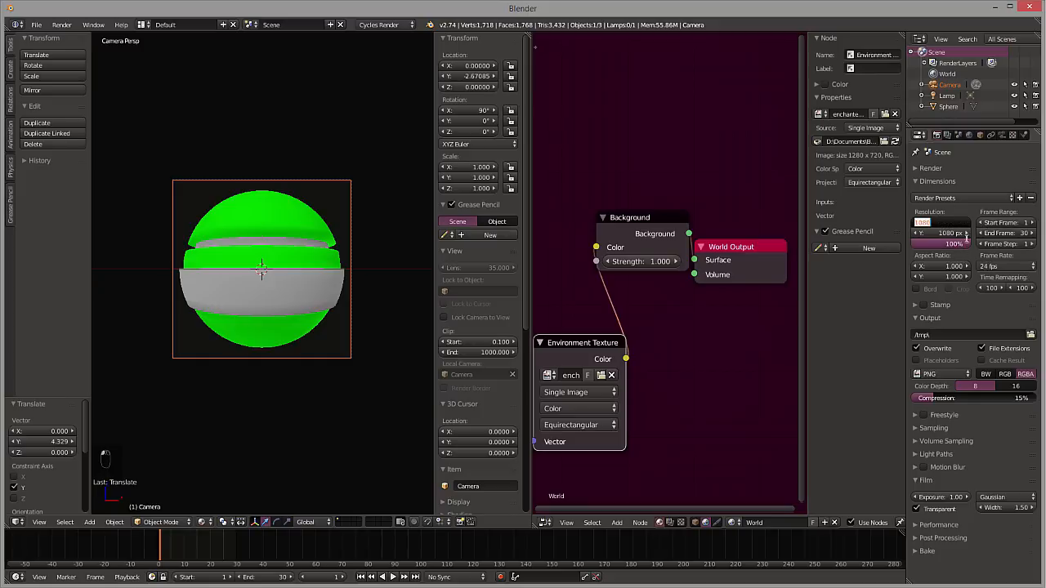
text(256)
key(Tab)
text(2)
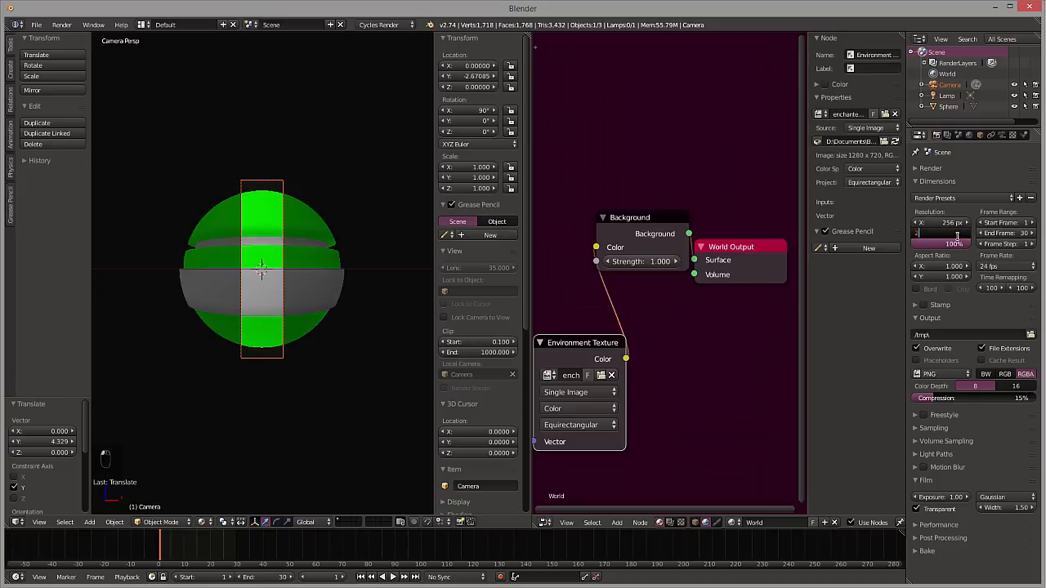
text(56)
key(Return)
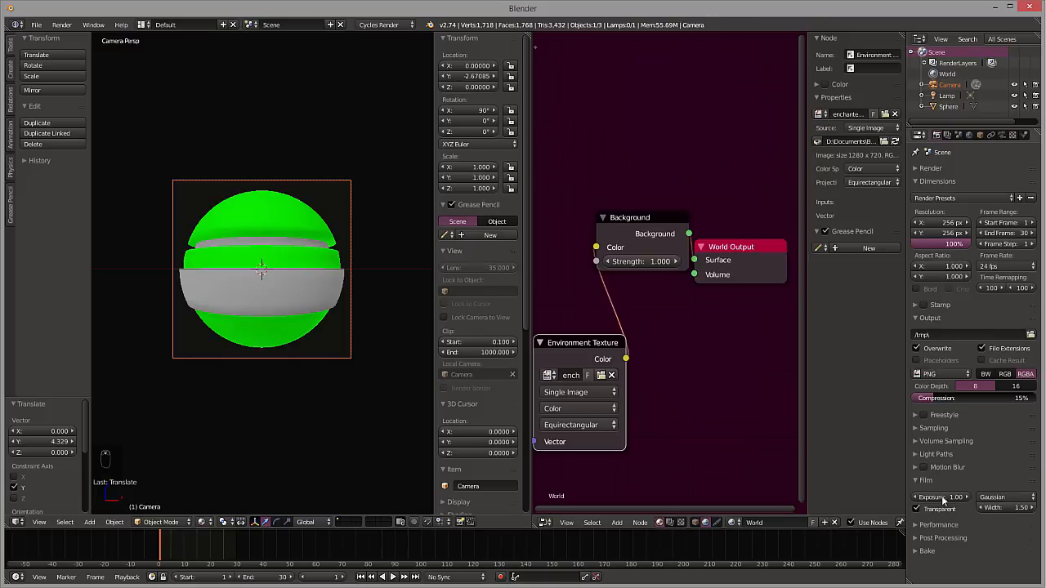
Expand the Render settings, render the current frame, inspect the ball up close and return to the 3D viewport
click(931, 169)
click(931, 185)
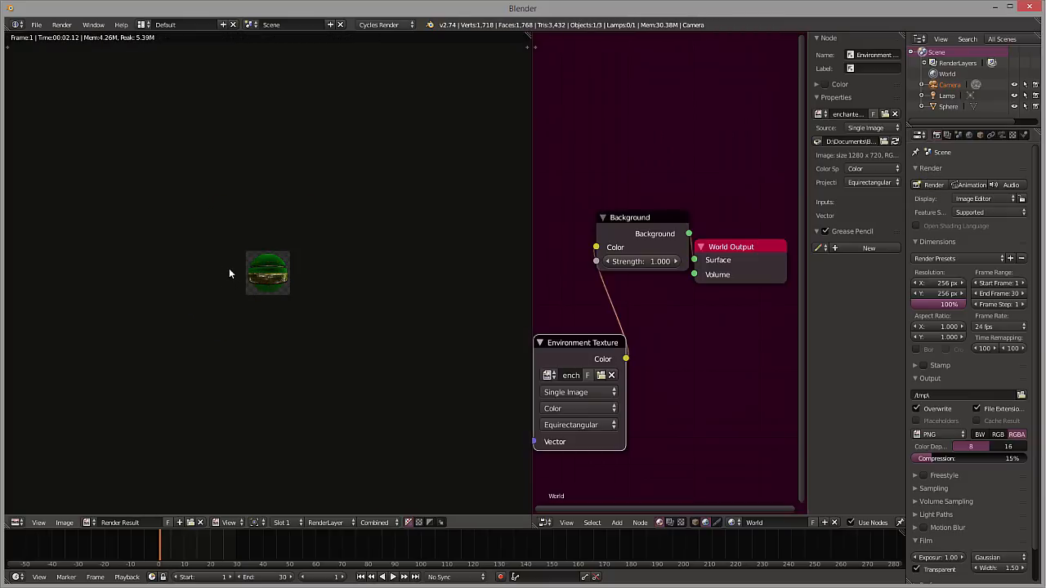
scroll(276, 274, up, 4)
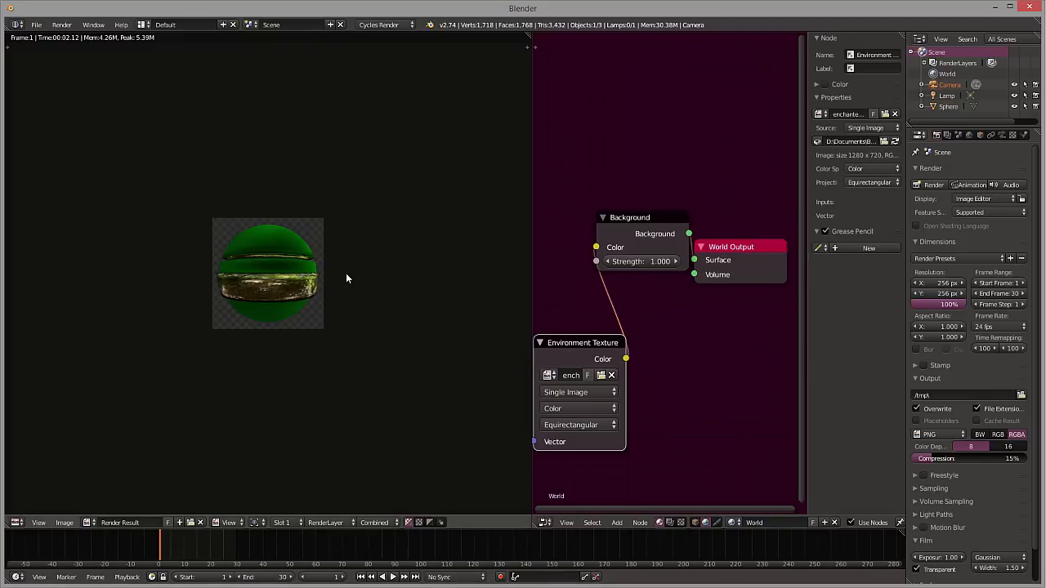
key(Escape)
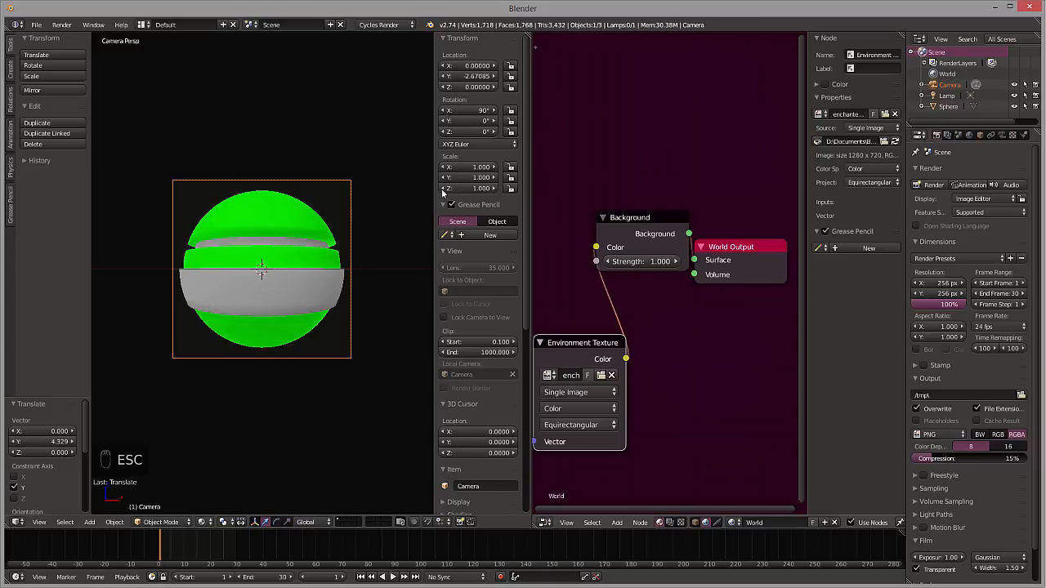
Select the sphere, view it from the top and enlarge the 3D viewport over the node editor, keeping its transform properties shown
click(948, 107)
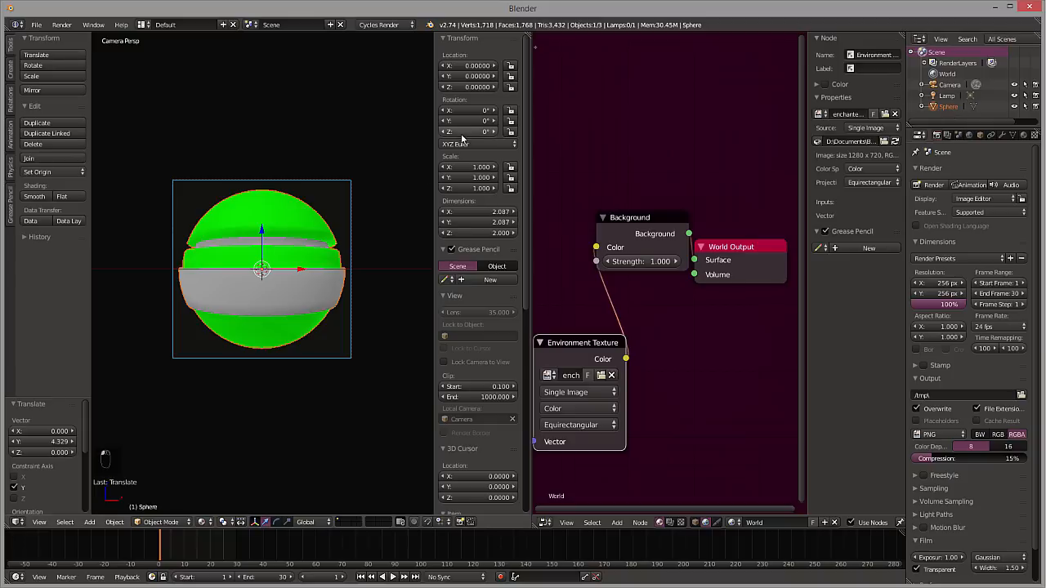
key(KP_7)
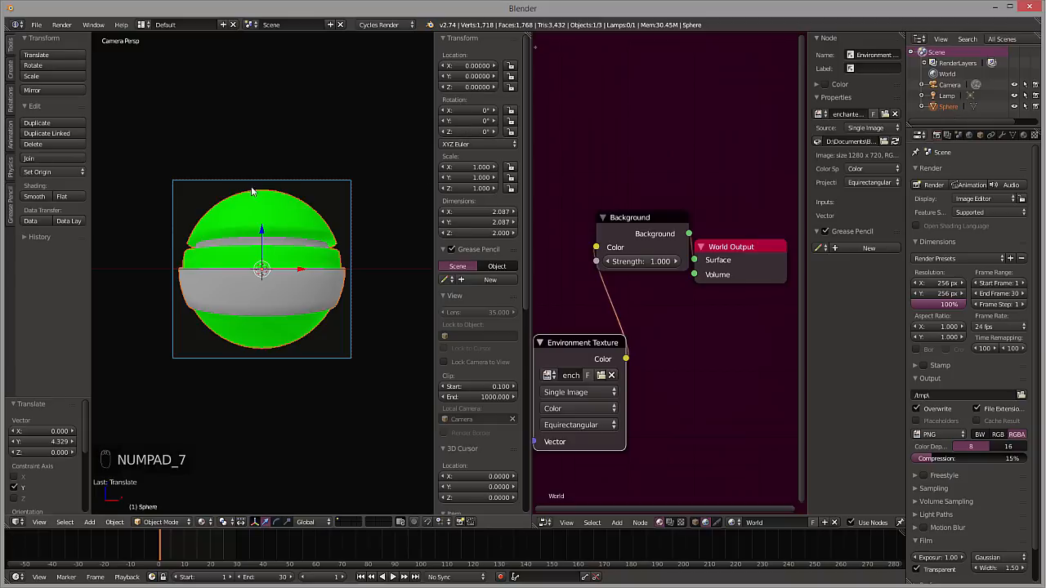
key(KP_7)
key(KP_7)
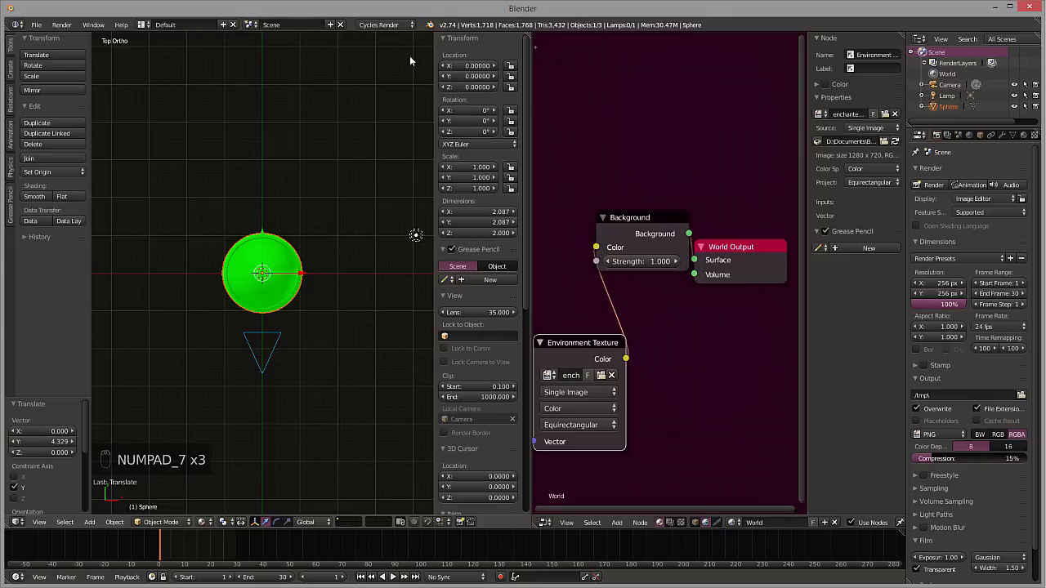
drag(434, 58, 515, 43)
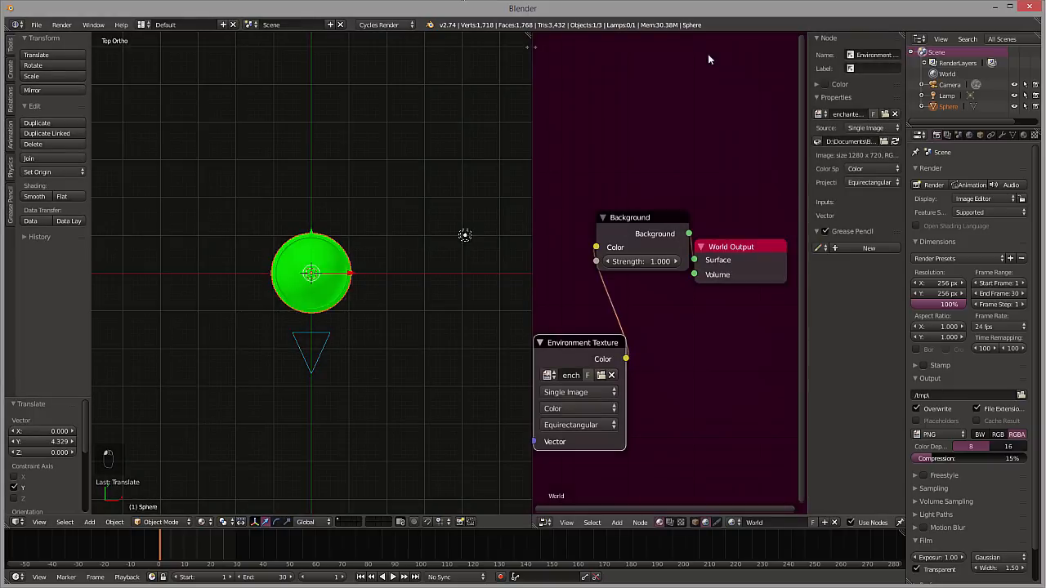
drag(529, 36, 747, 57)
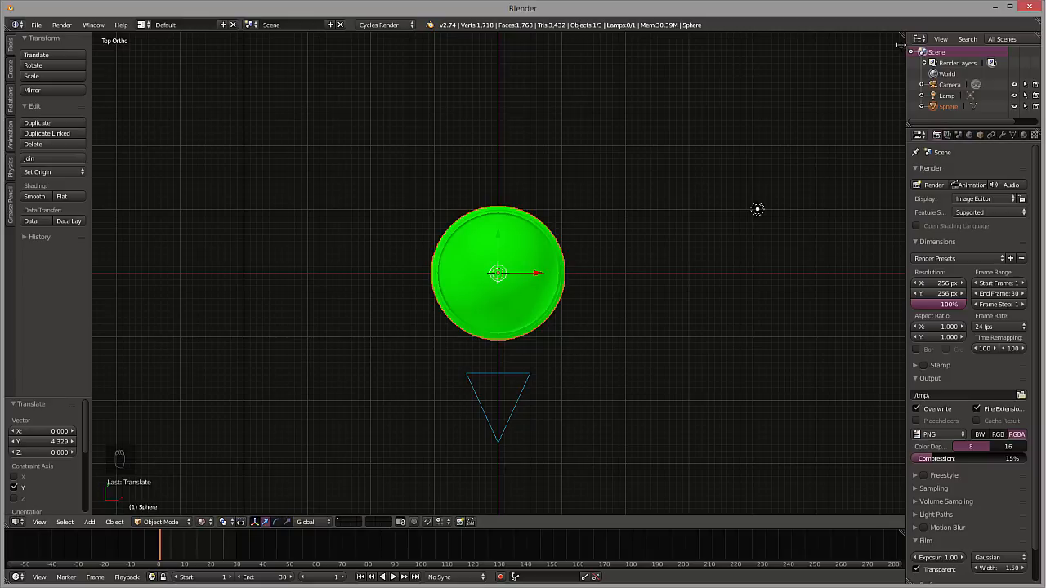
key(n)
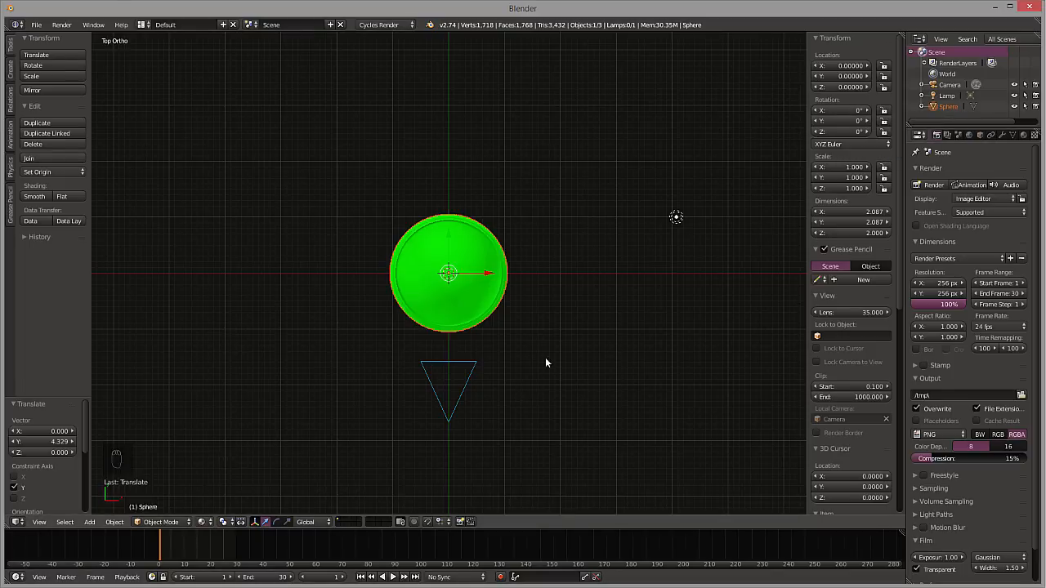
Insert a Rotation keyframe for the sphere at frame 1 with its X rotation at 0°
key(i)
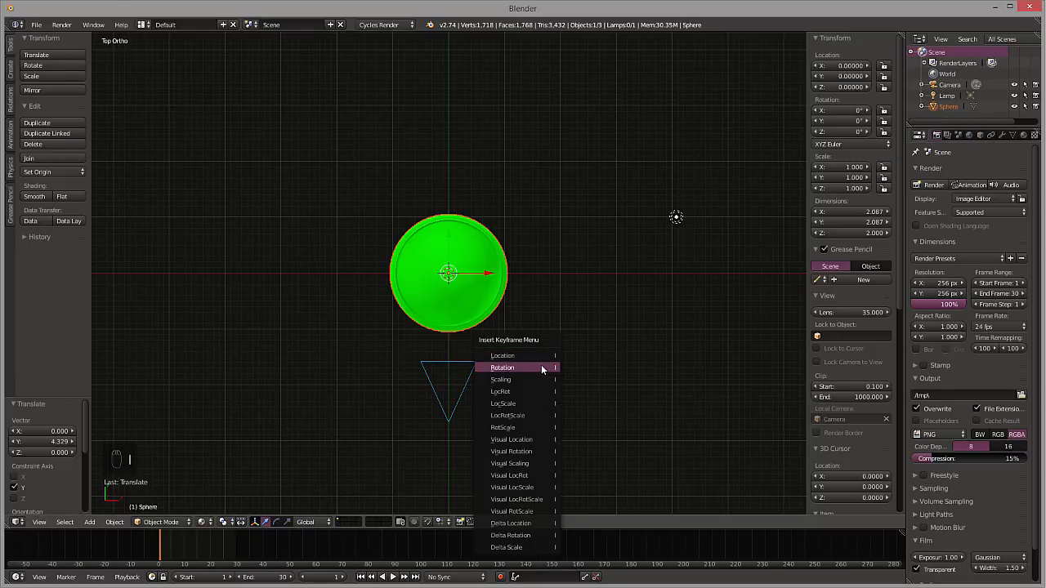
click(541, 365)
click(867, 110)
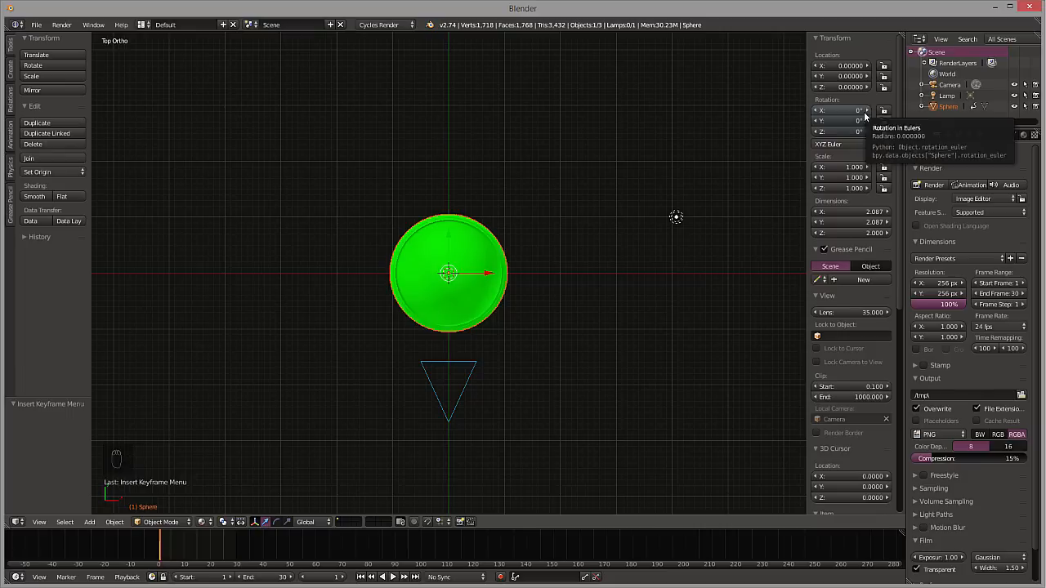
click(846, 109)
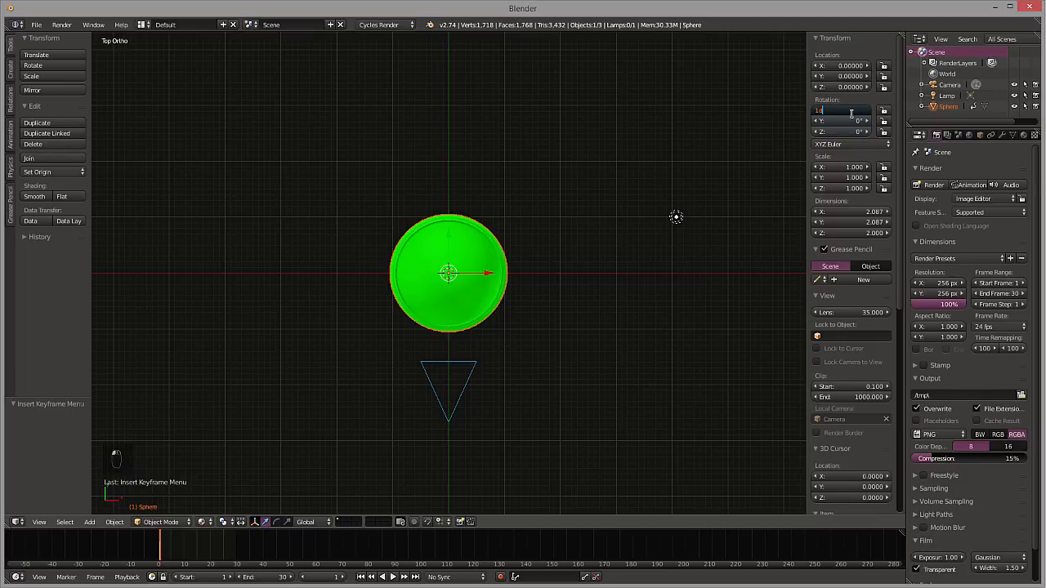
drag(851, 114, 716, 119)
text(0)
key(Return)
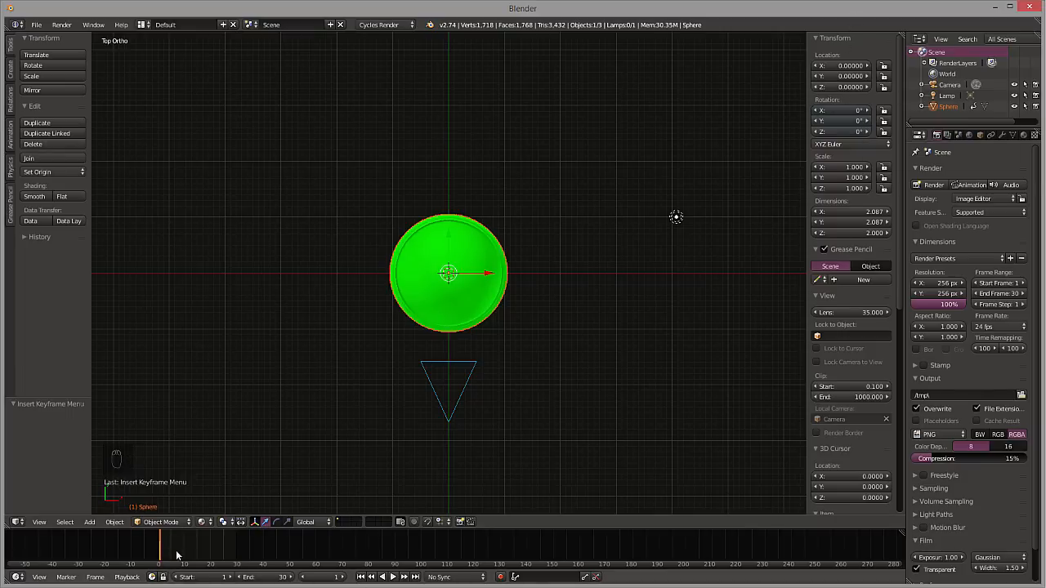
Go to frame 15 and key the sphere's X rotation at 180°
drag(163, 544, 194, 551)
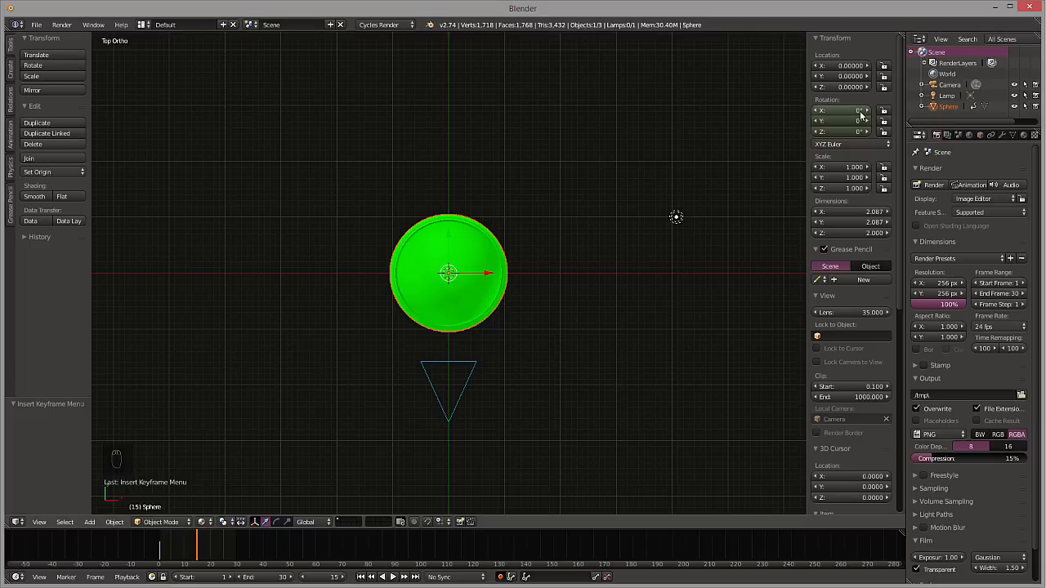
click(858, 110)
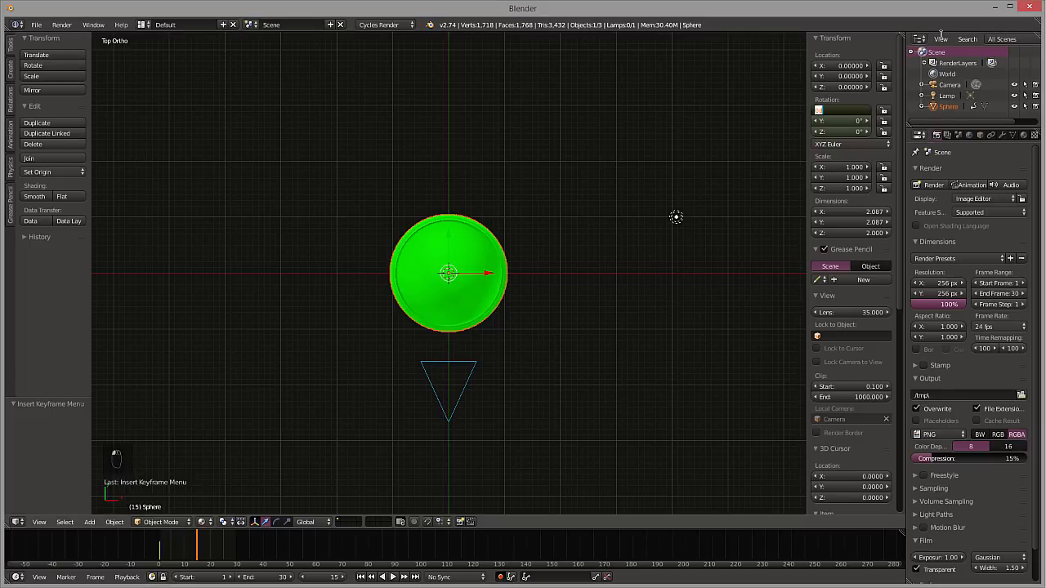
text(180)
key(Return)
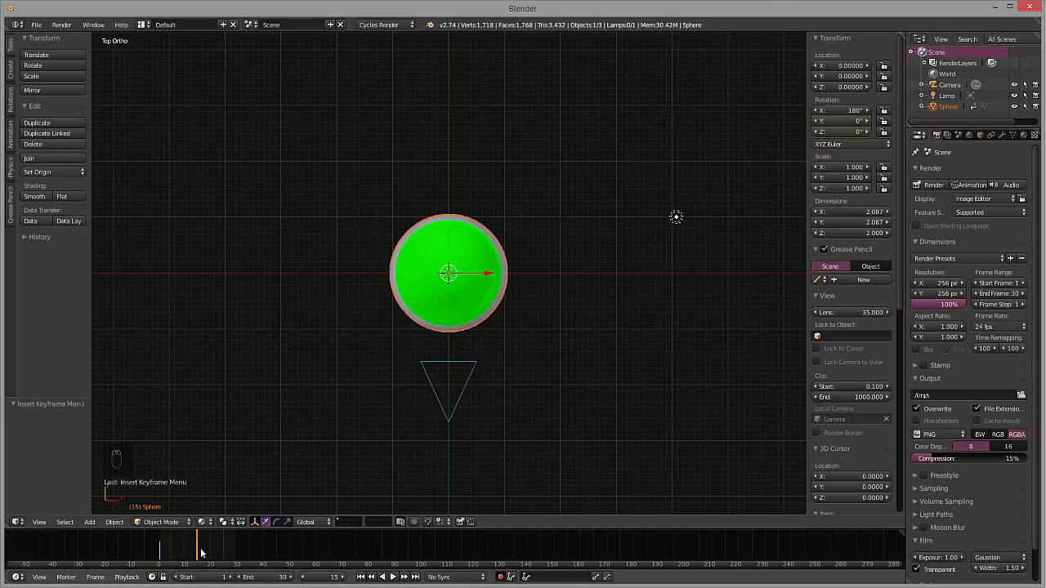
Go to frame 30 and key the sphere's X rotation at 360°
drag(202, 554, 221, 555)
click(414, 577)
click(860, 111)
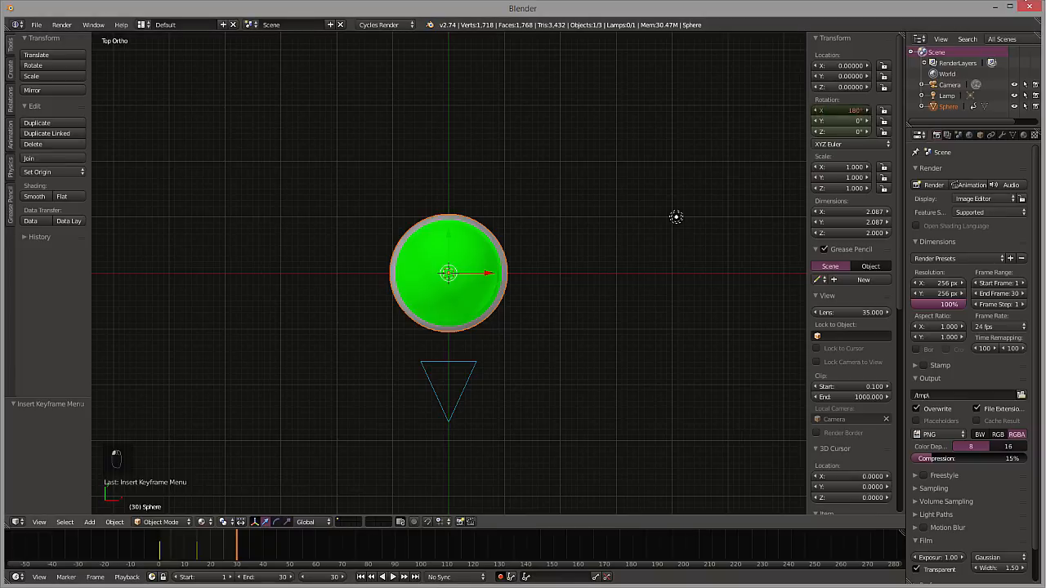
text(360)
key(Return)
Play the rolling animation through the camera view, stop it and return to frame 1
key(KP_0)
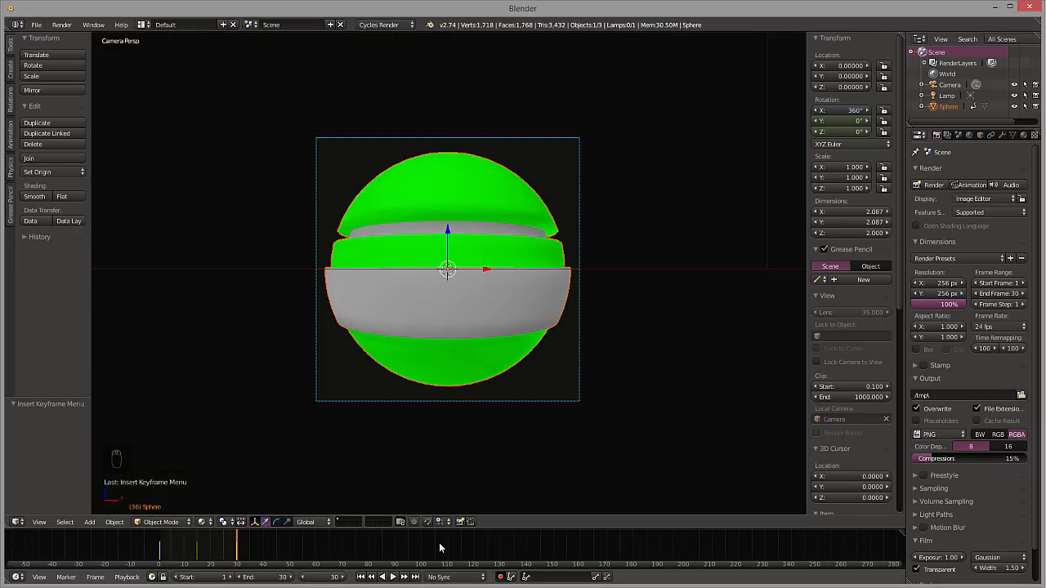
key(alt+a)
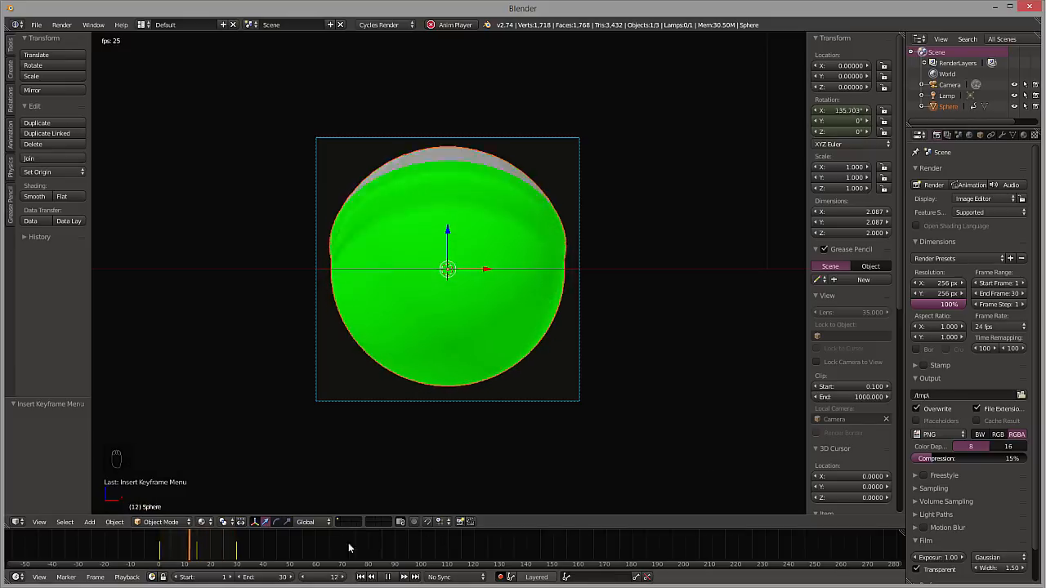
click(389, 578)
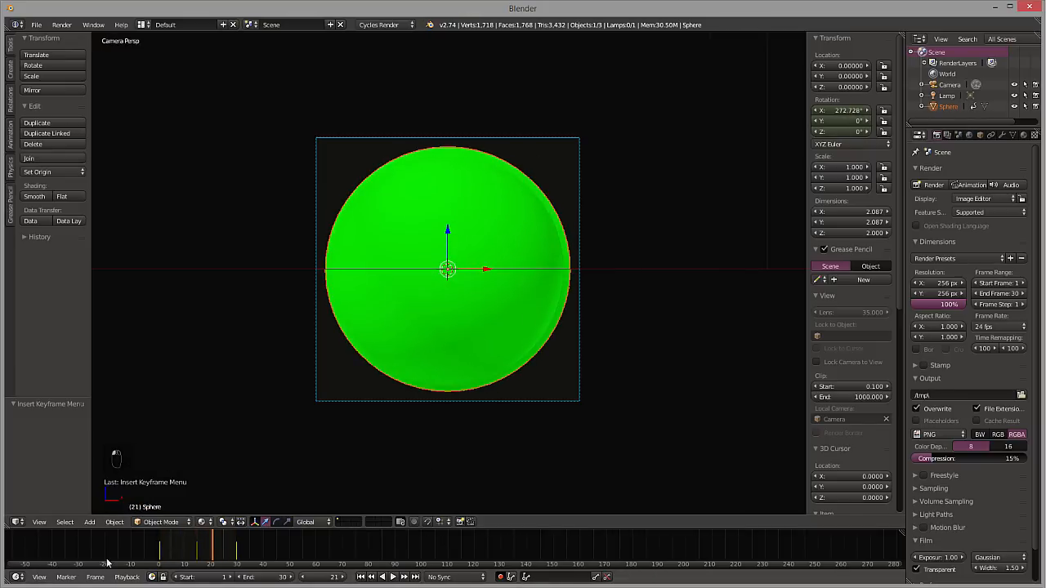
click(103, 563)
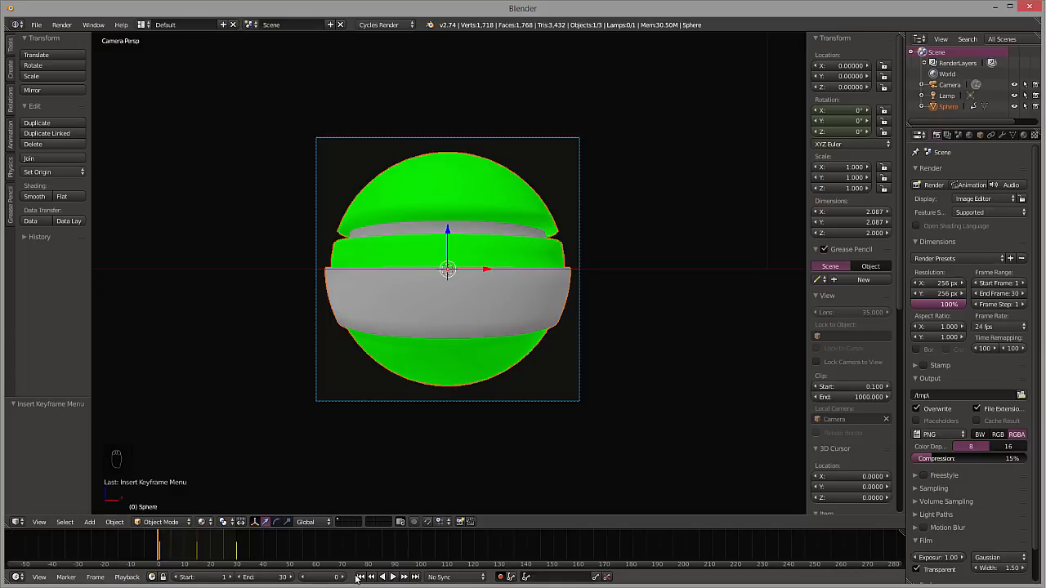
click(403, 578)
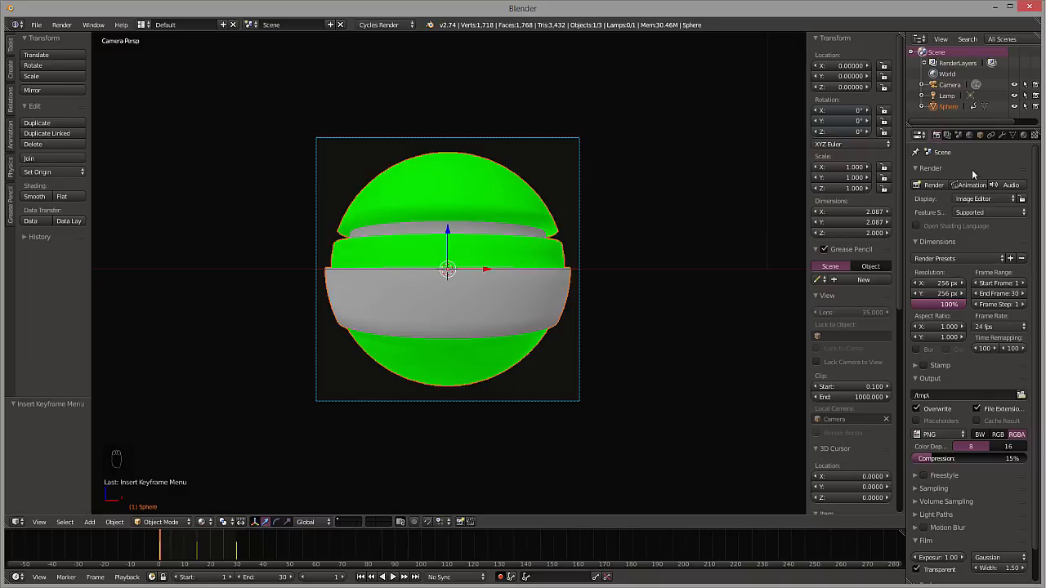
Set the render output path to the Render folder inside D:\Documents\Blender Folder
scroll(981, 530, down, 2)
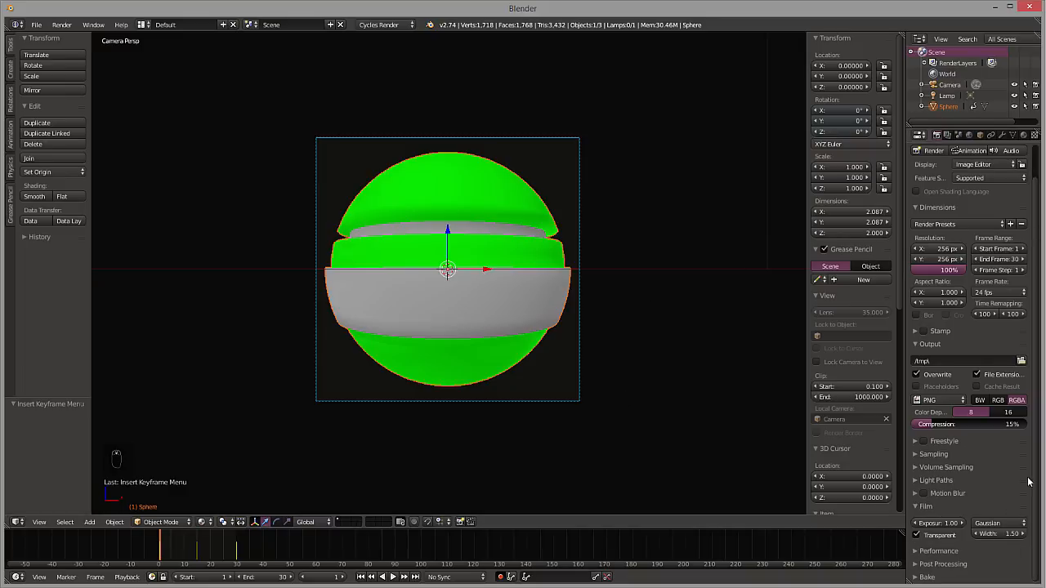
click(1021, 362)
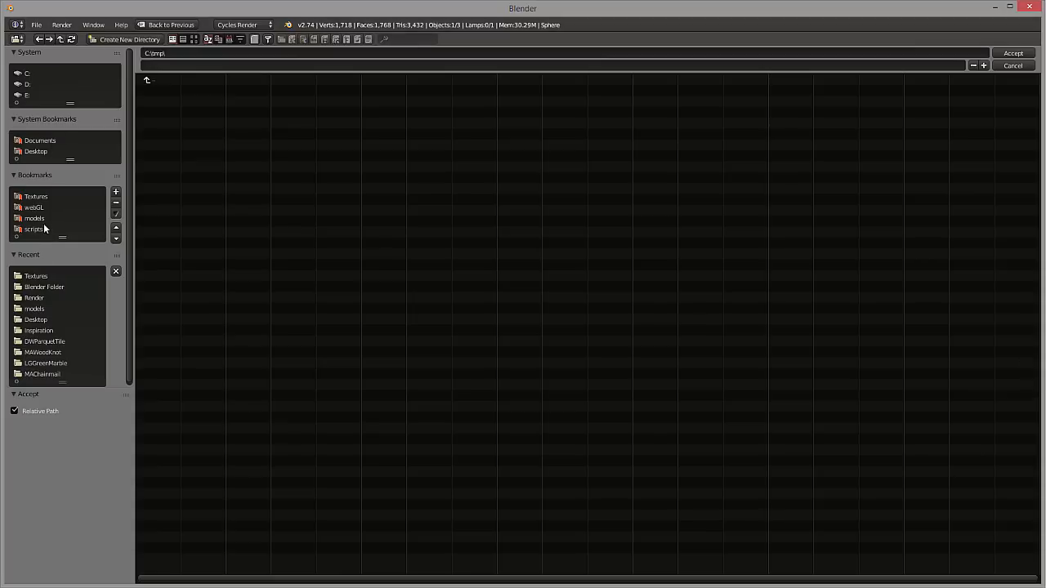
click(34, 197)
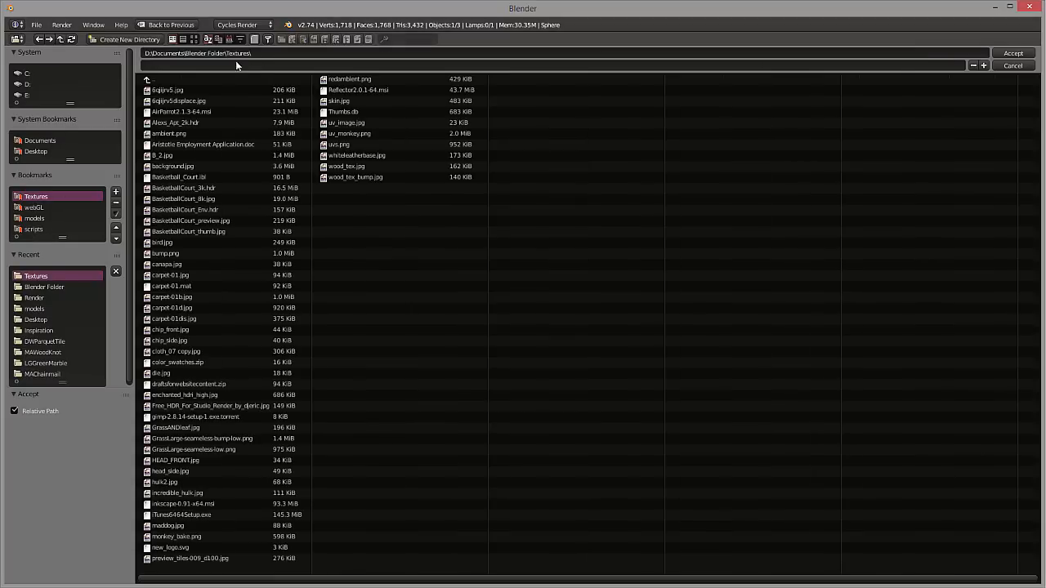
click(150, 82)
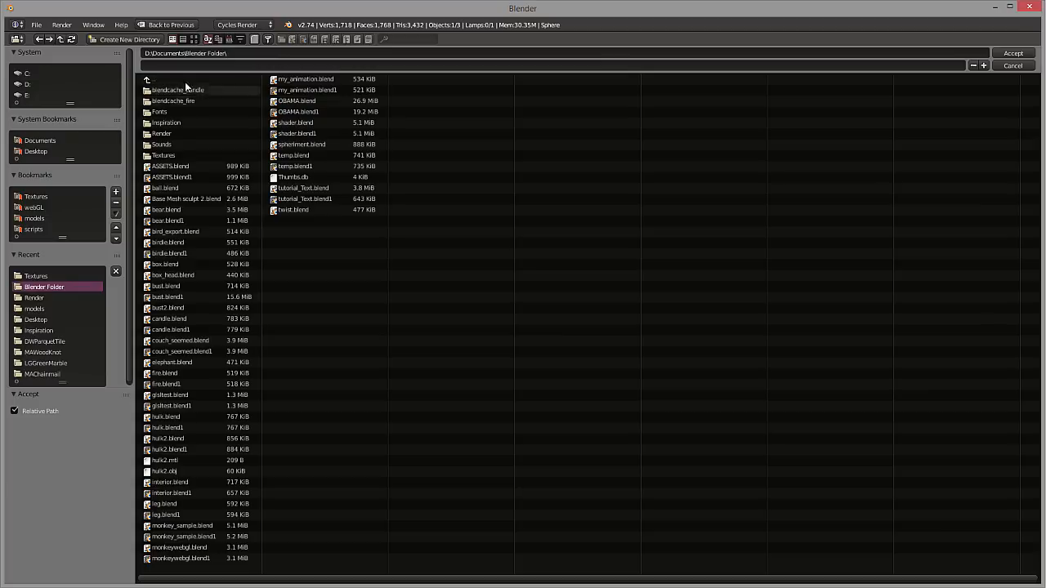
click(163, 134)
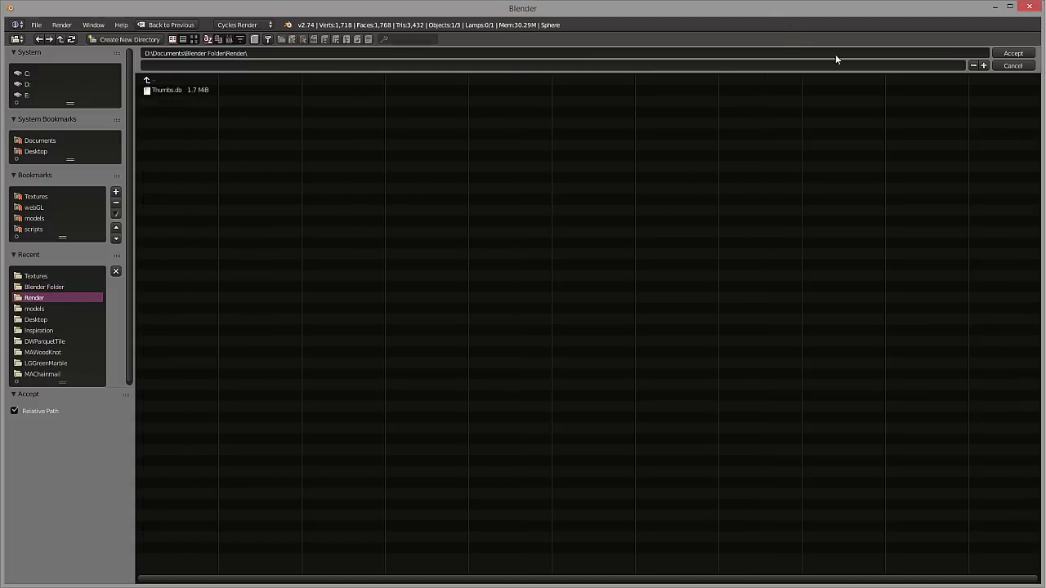
click(1012, 53)
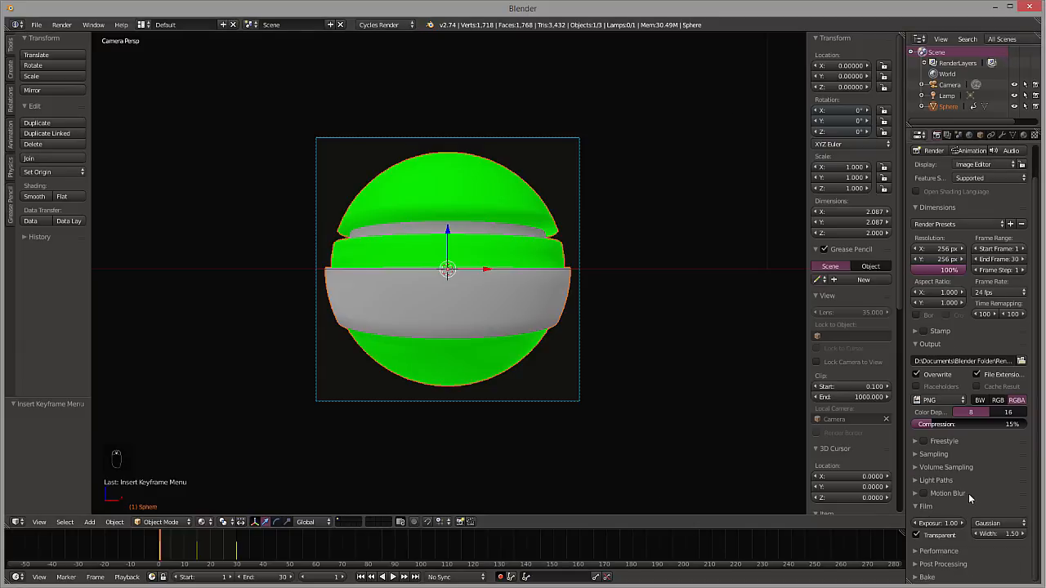
scroll(971, 494, up, 2)
scroll(971, 490, down, 2)
scroll(948, 168, up, 2)
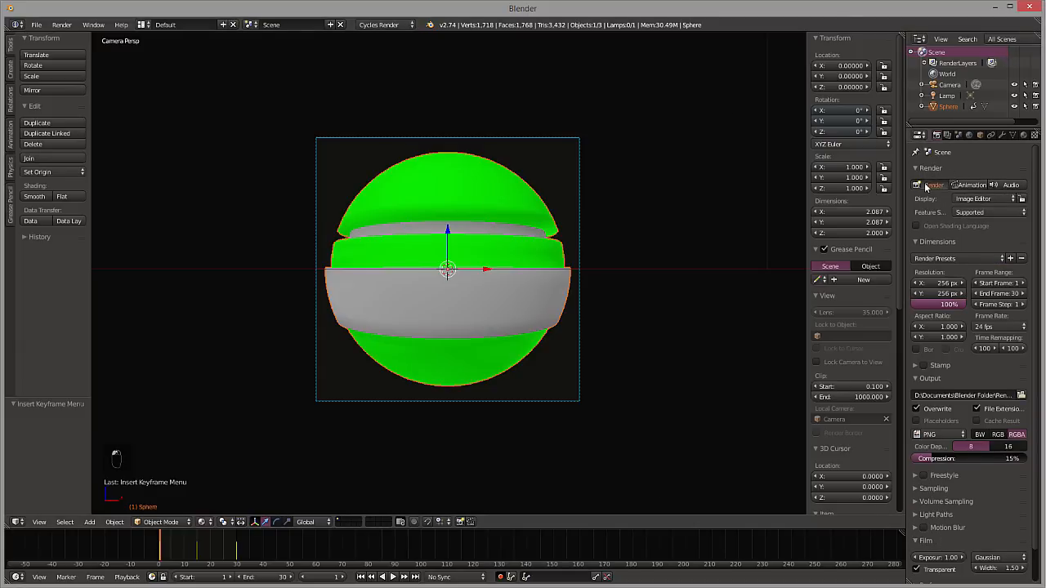
Render a still of frame 1 and the full 30-frame animation to the output folder
click(928, 187)
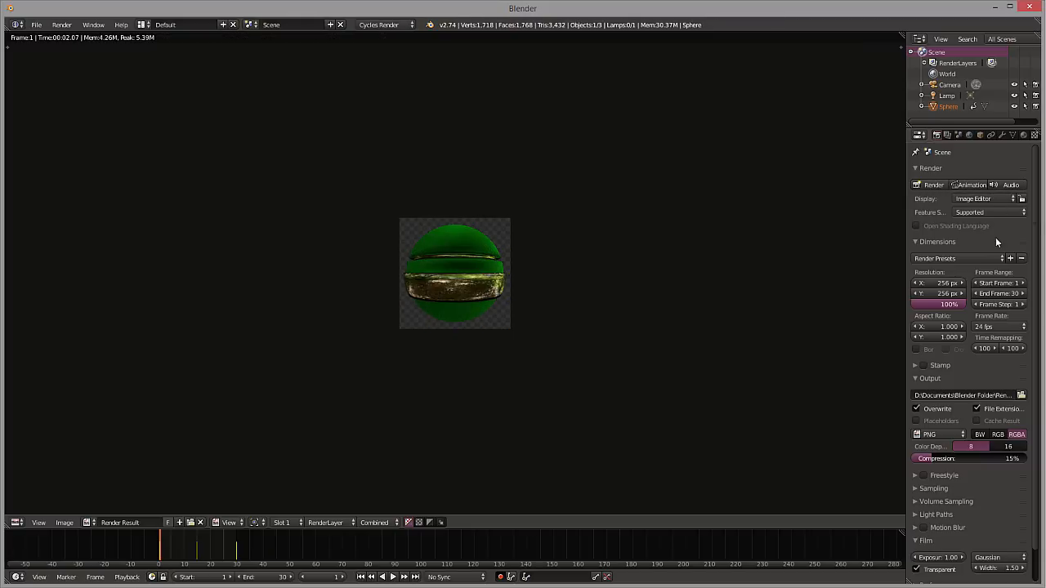
click(976, 188)
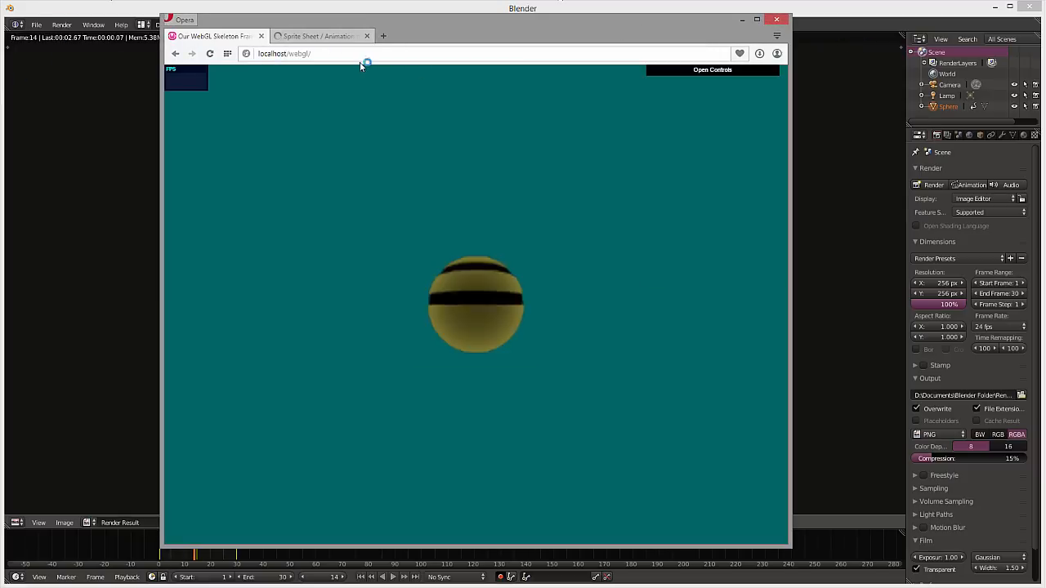
Switch to Opera and examine the GIMP Plugin Registry's Sprite Sheet / Animation tiles page, covering the script's install path, usage instructions and comments
click(307, 37)
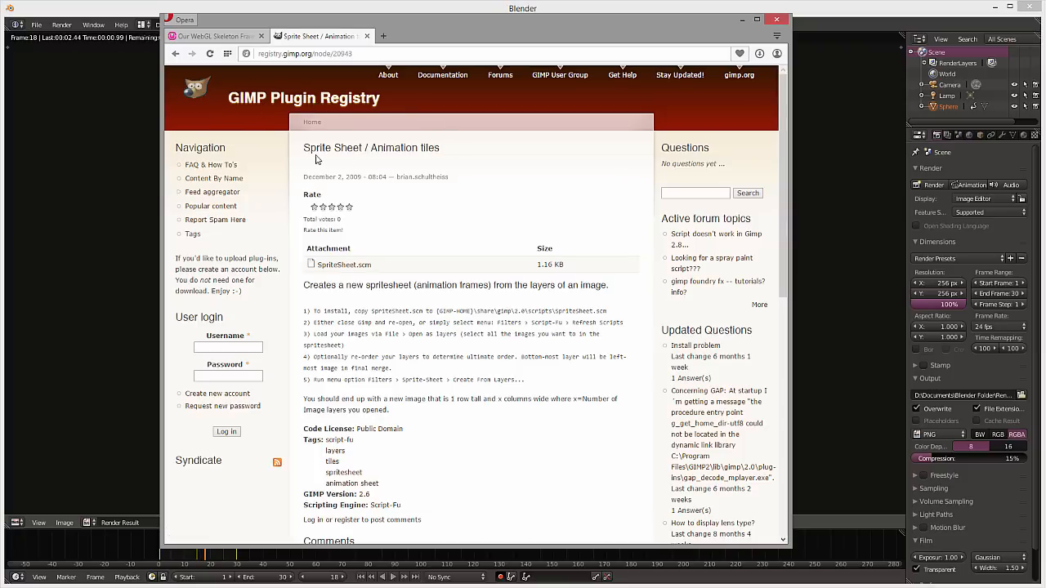
drag(451, 155, 301, 150)
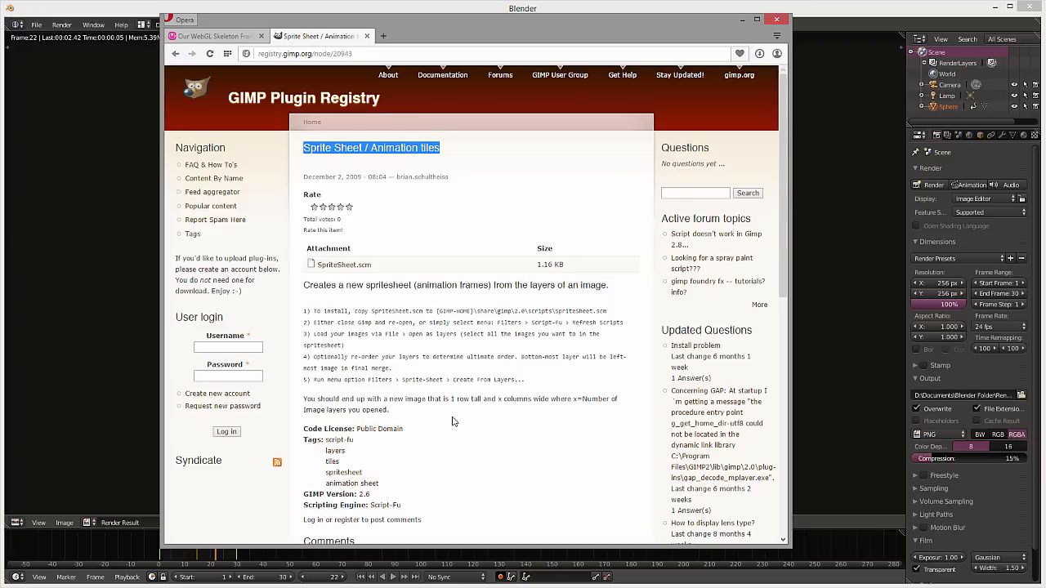
scroll(454, 421, down, 5)
scroll(454, 422, up, 3)
scroll(454, 421, down, 3)
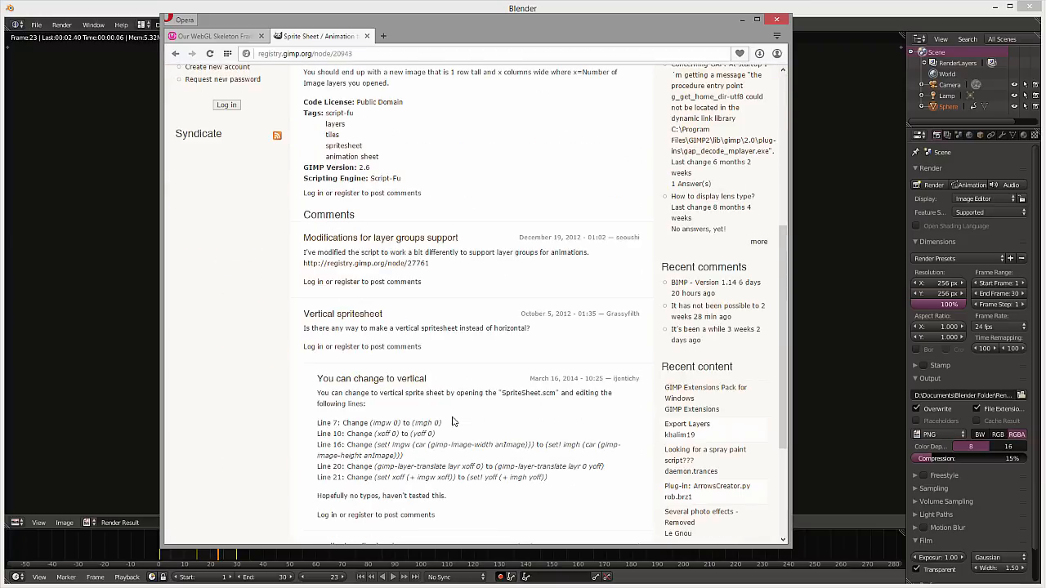
scroll(455, 422, up, 5)
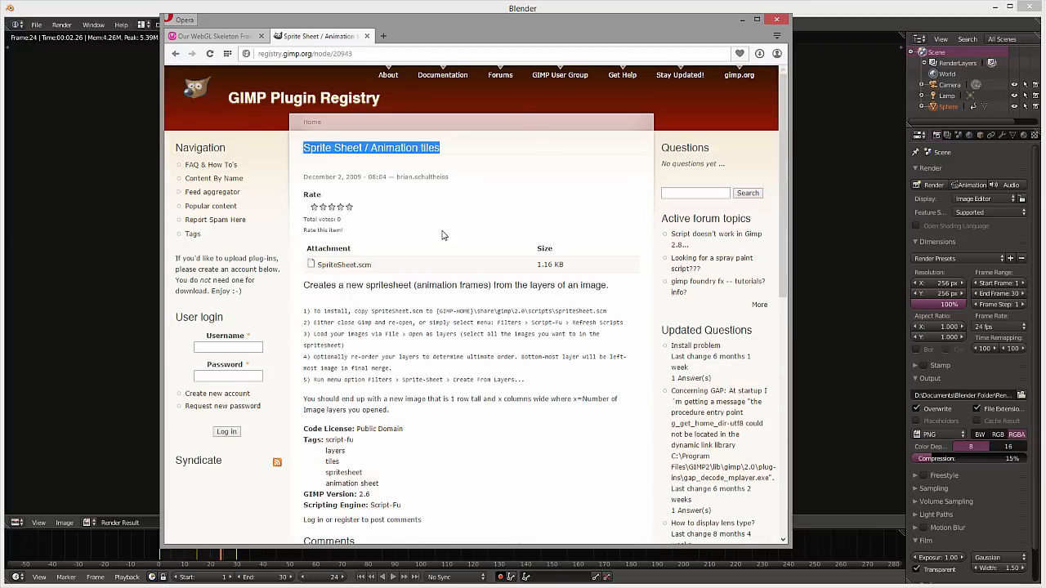
drag(474, 313, 553, 310)
click(513, 312)
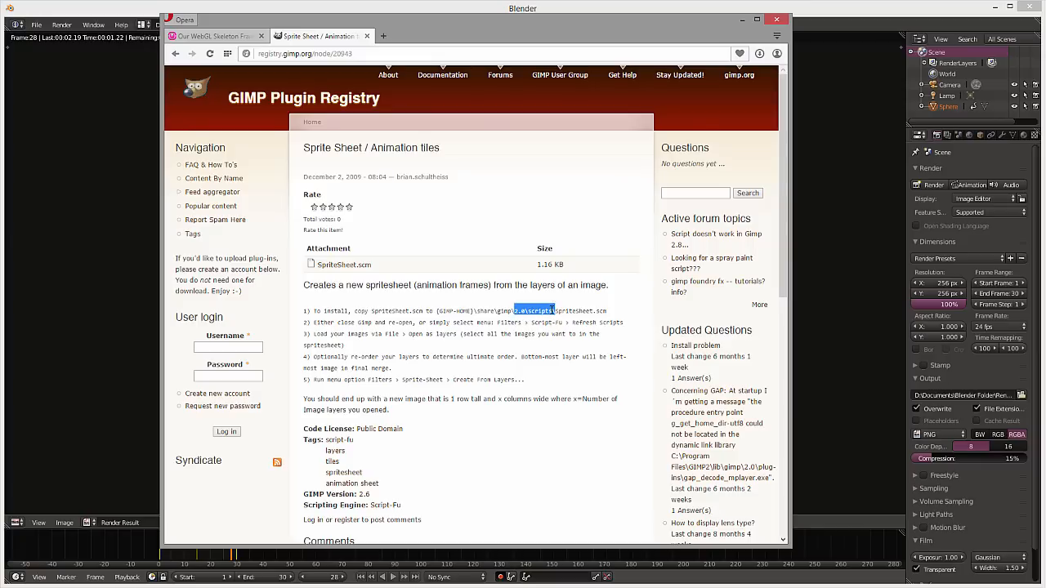
click(597, 315)
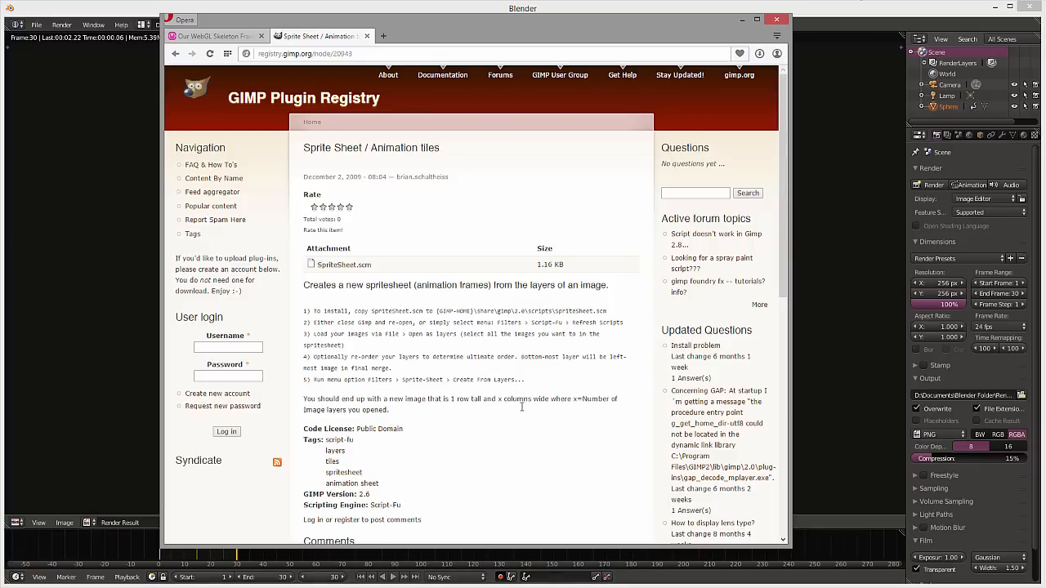
scroll(500, 206, down, 10)
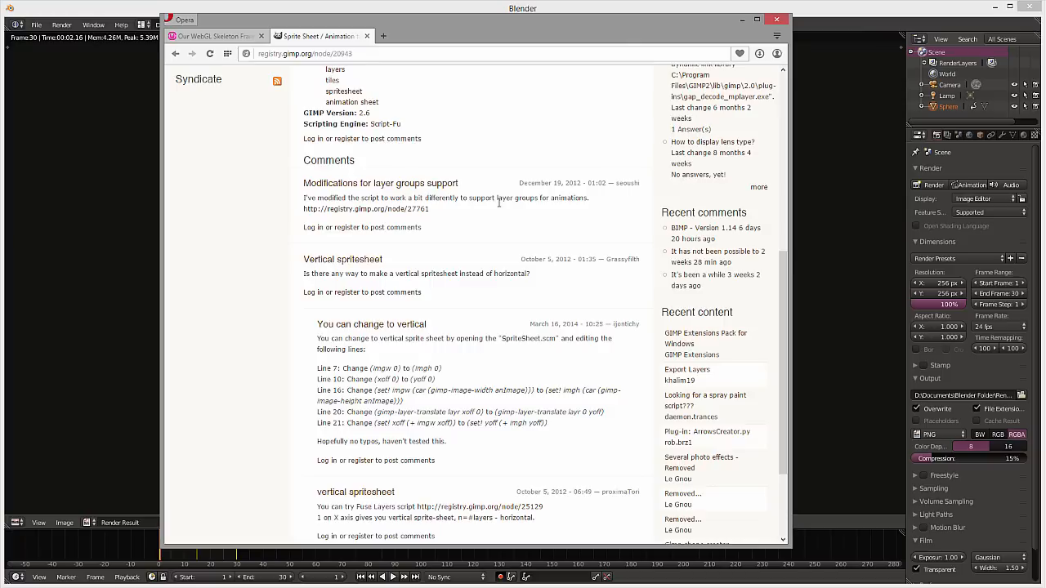
scroll(501, 210, up, 10)
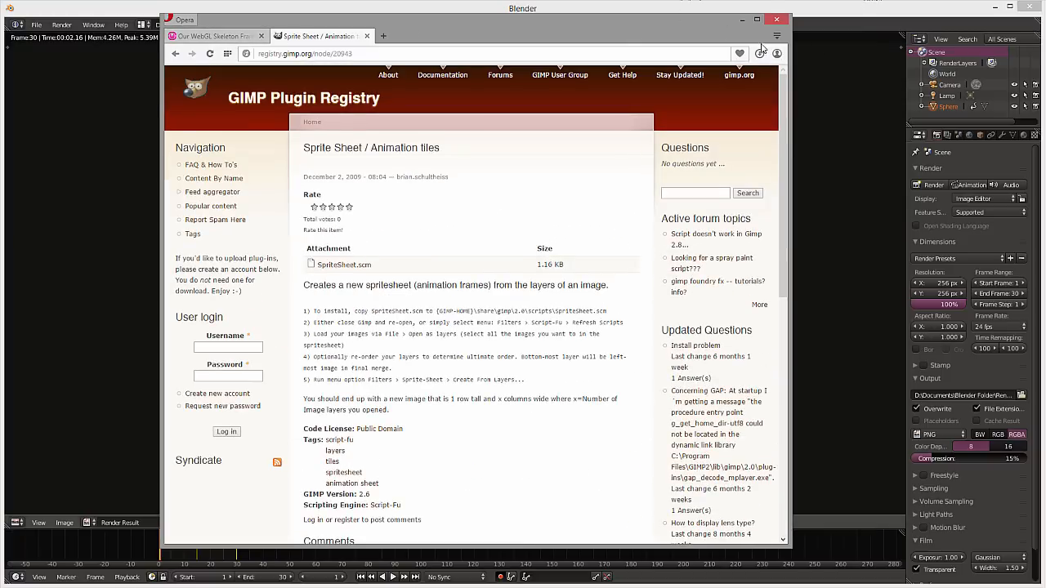
click(741, 19)
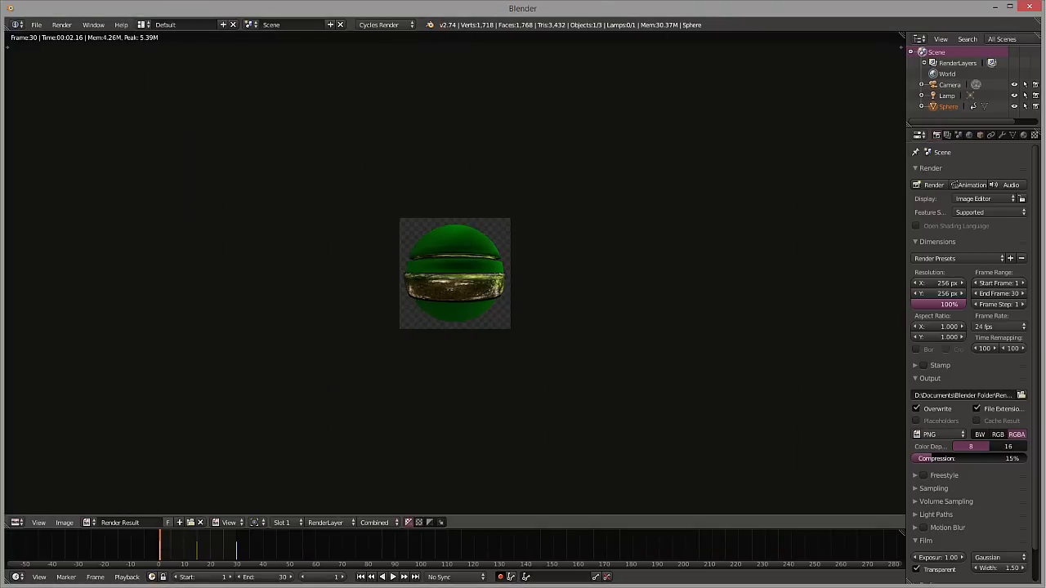
Switch to GIMP and open 0001.png through 0030.png from D:\Documents\Blender Folder\Render as layers of one image
click(995, 6)
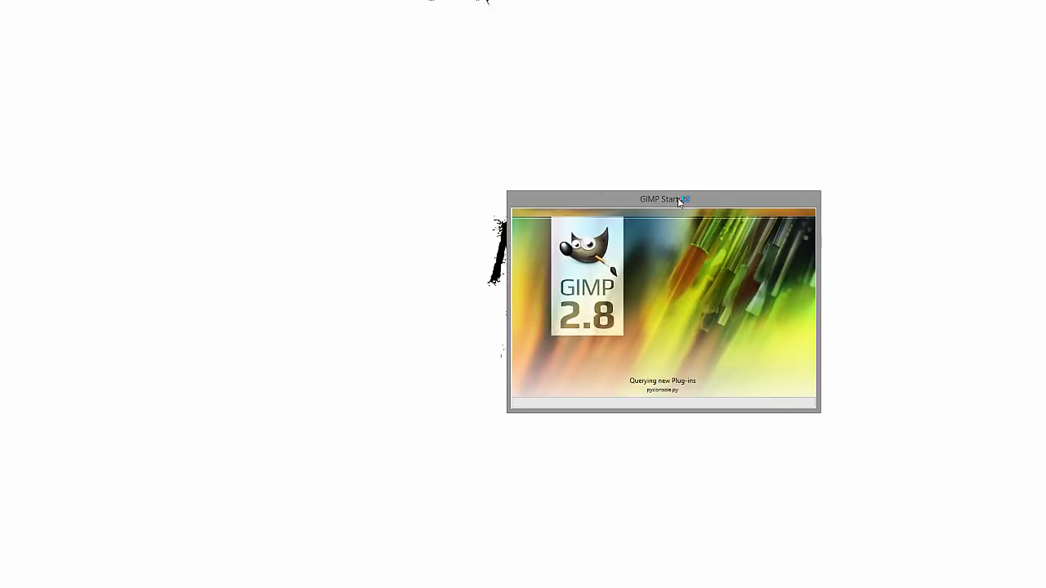
drag(725, 198, 478, 184)
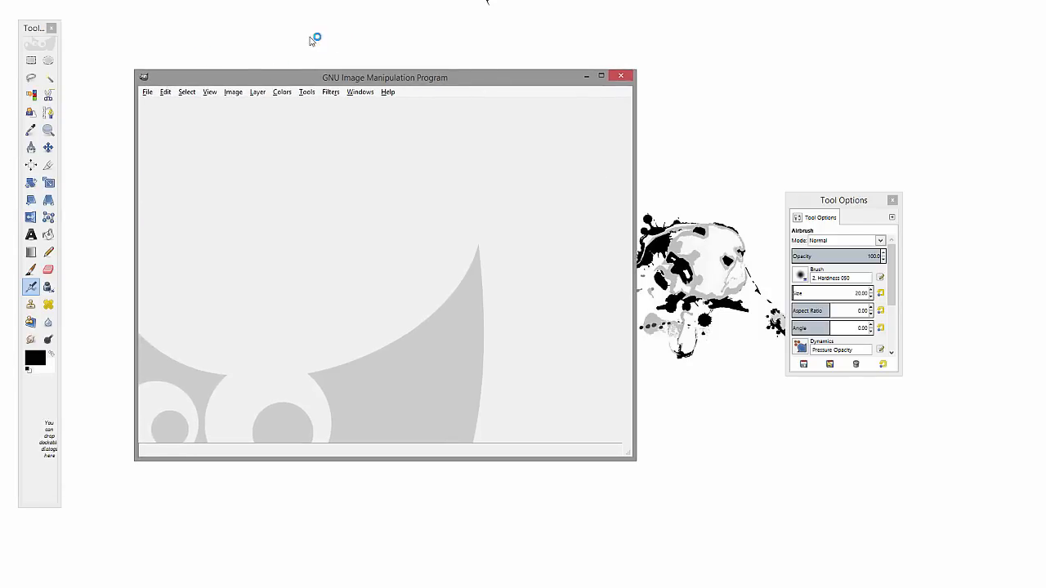
click(147, 91)
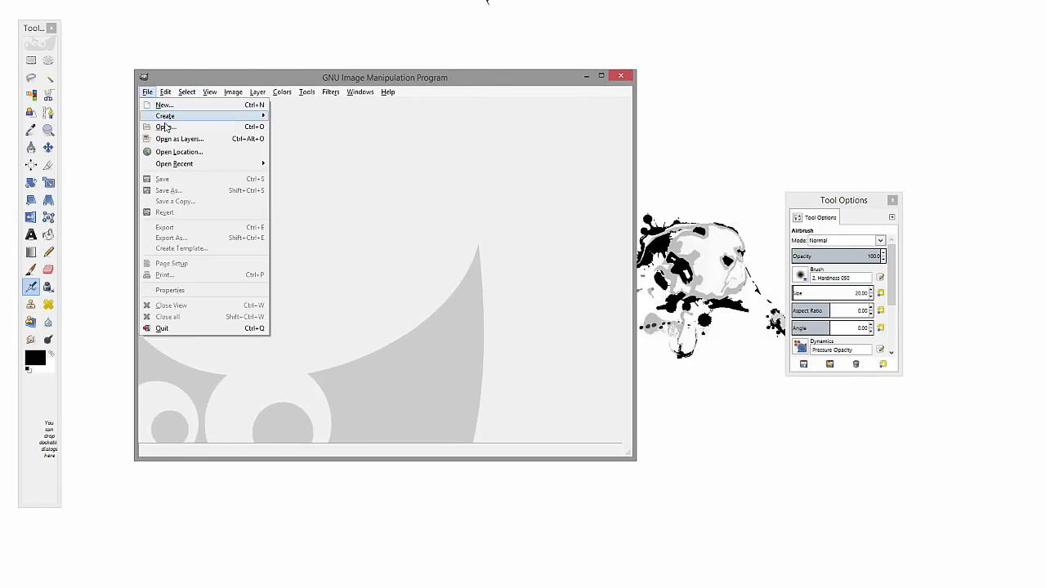
click(198, 141)
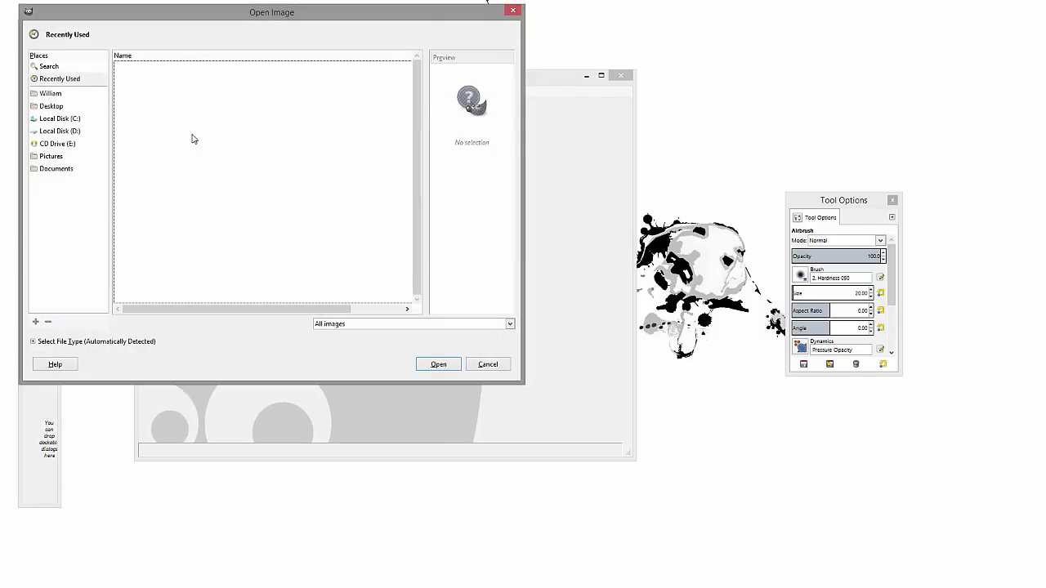
click(76, 131)
double_click(143, 91)
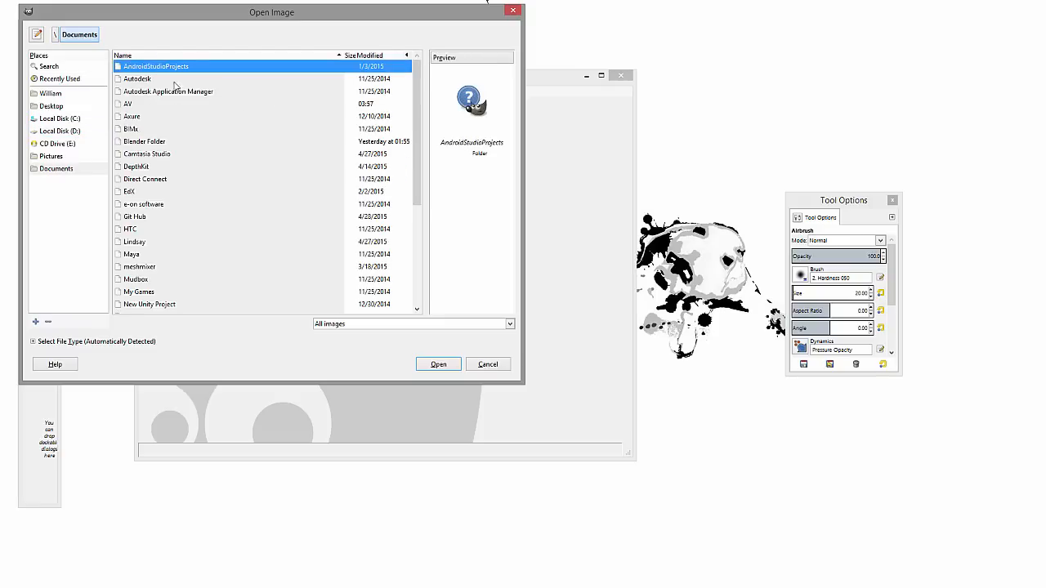
double_click(147, 143)
double_click(137, 117)
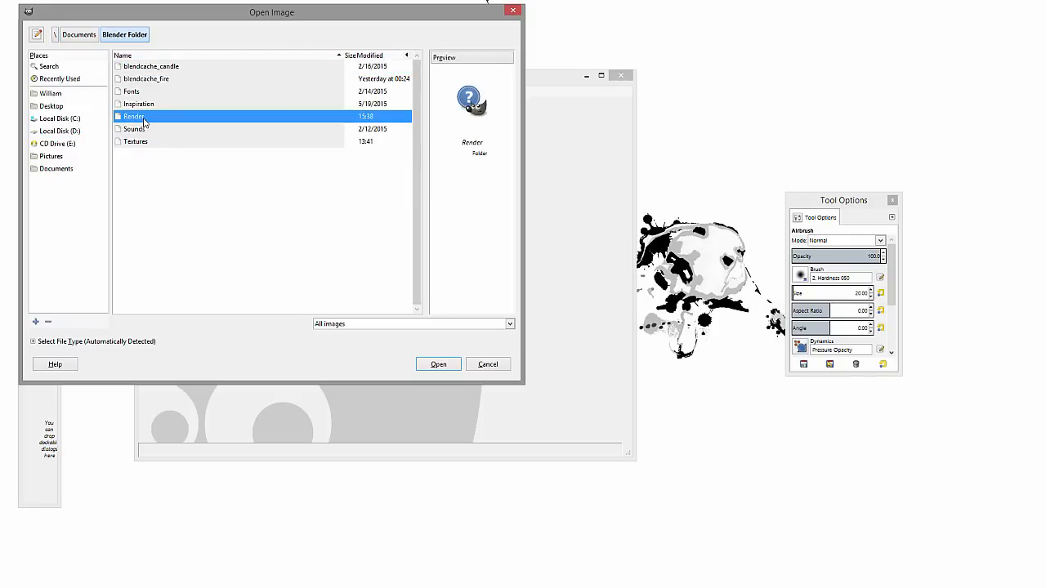
scroll(318, 251, down, 3)
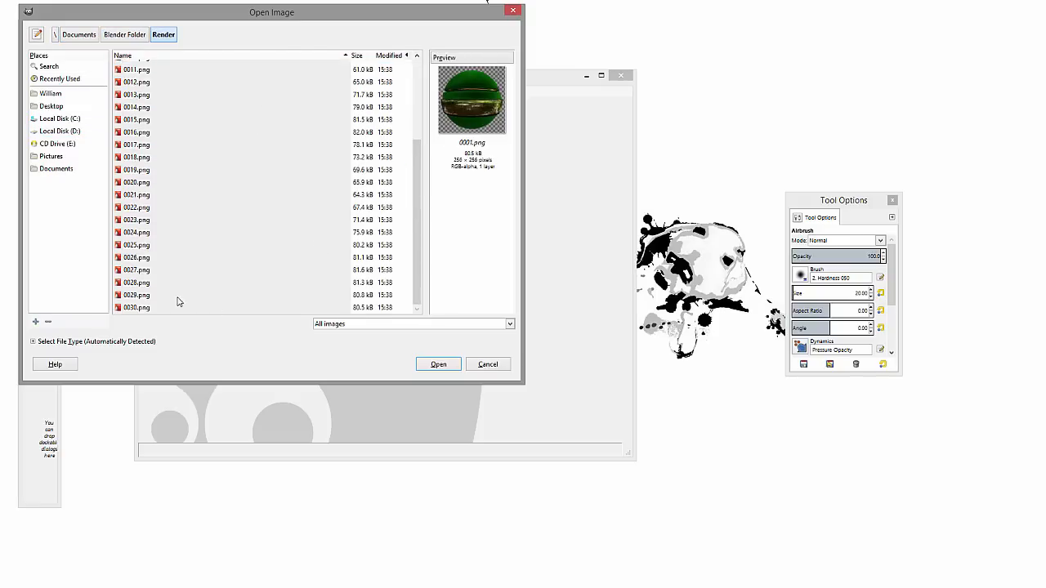
shift+click(143, 309)
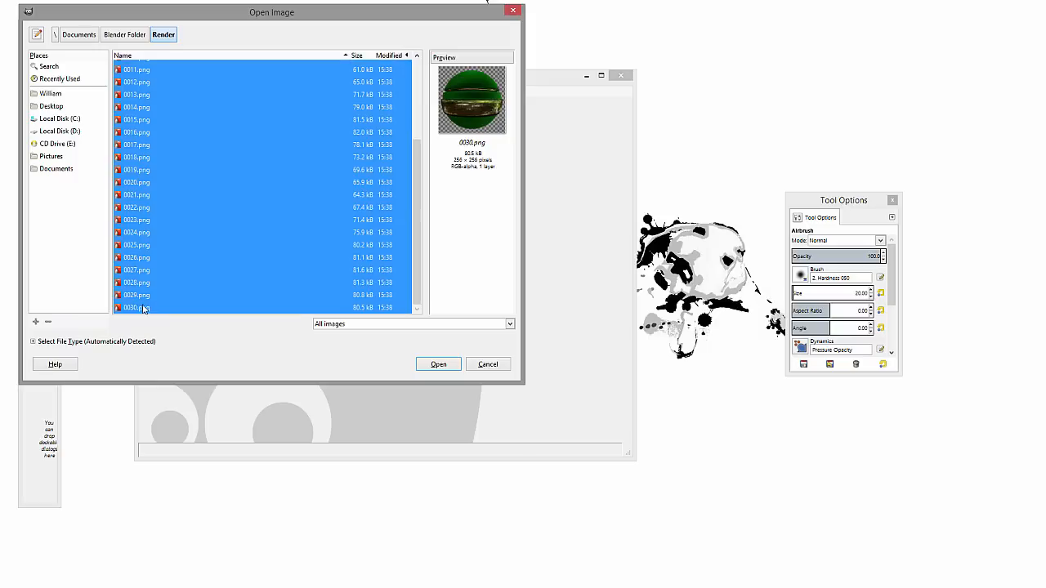
click(439, 366)
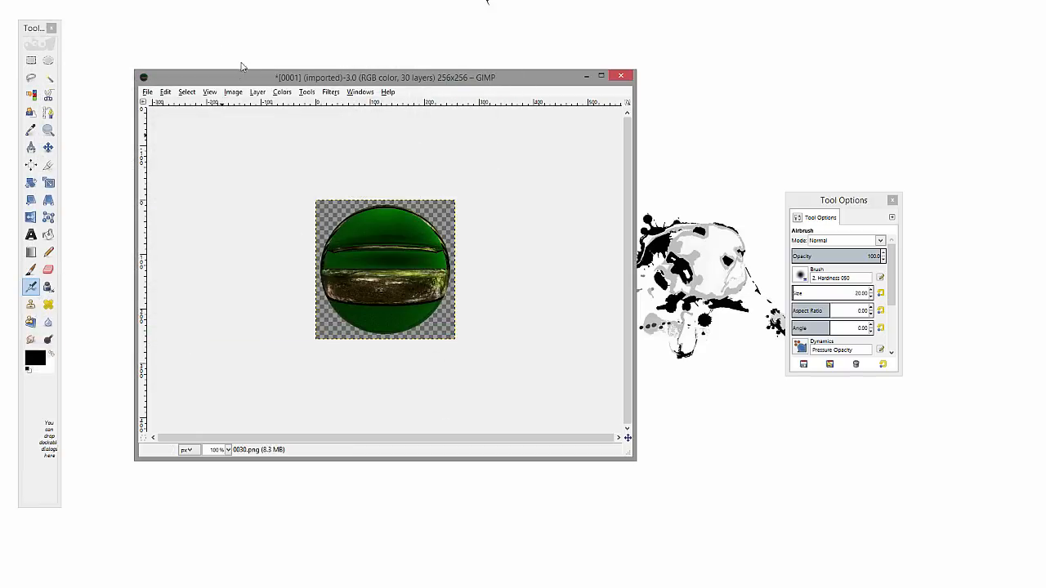
Create a sprite sheet from the image's layers with the Sprite-Sheet script
click(228, 93)
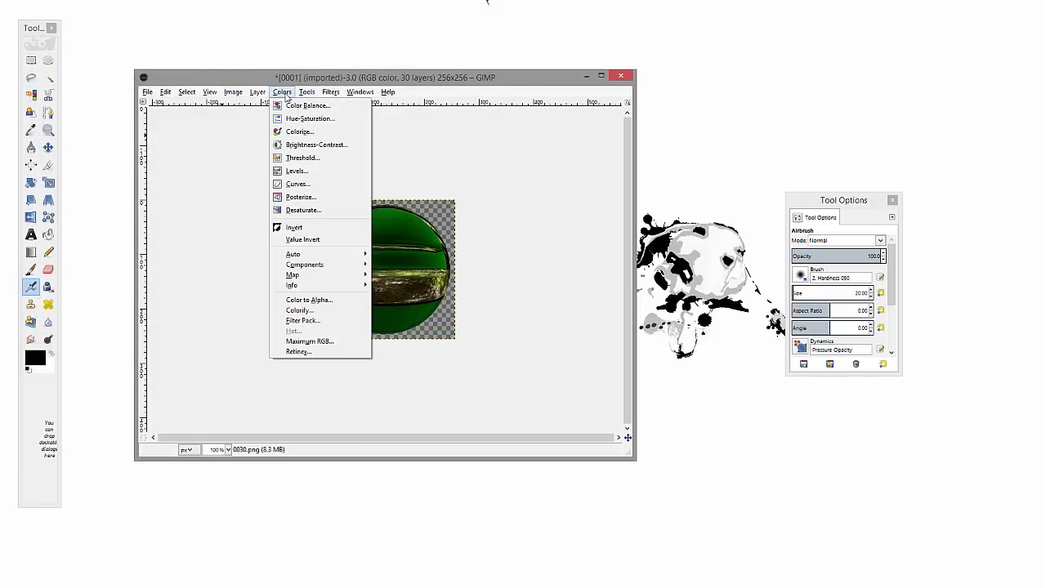
mouse_move(310, 95)
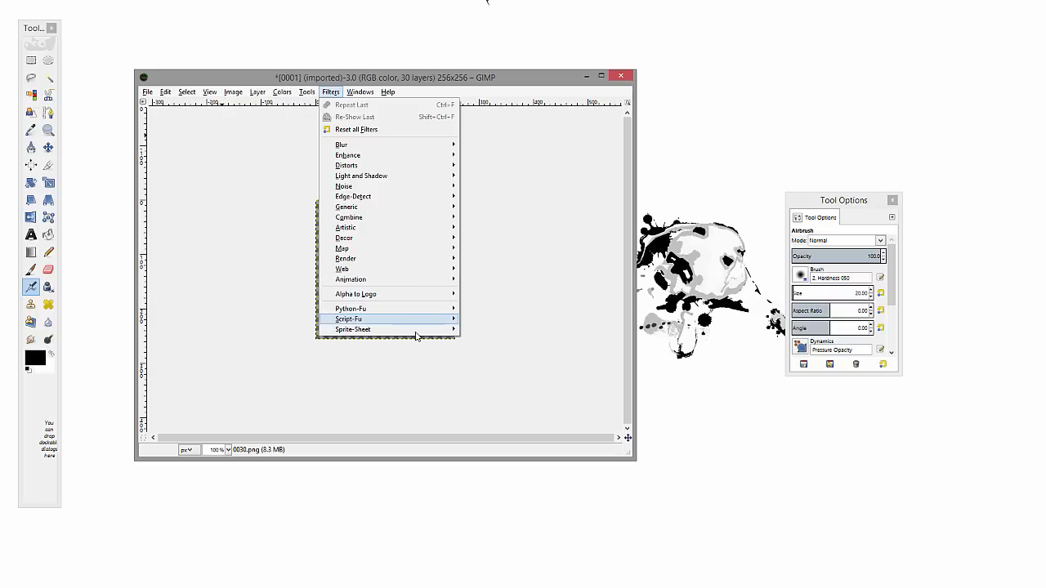
mouse_move(421, 330)
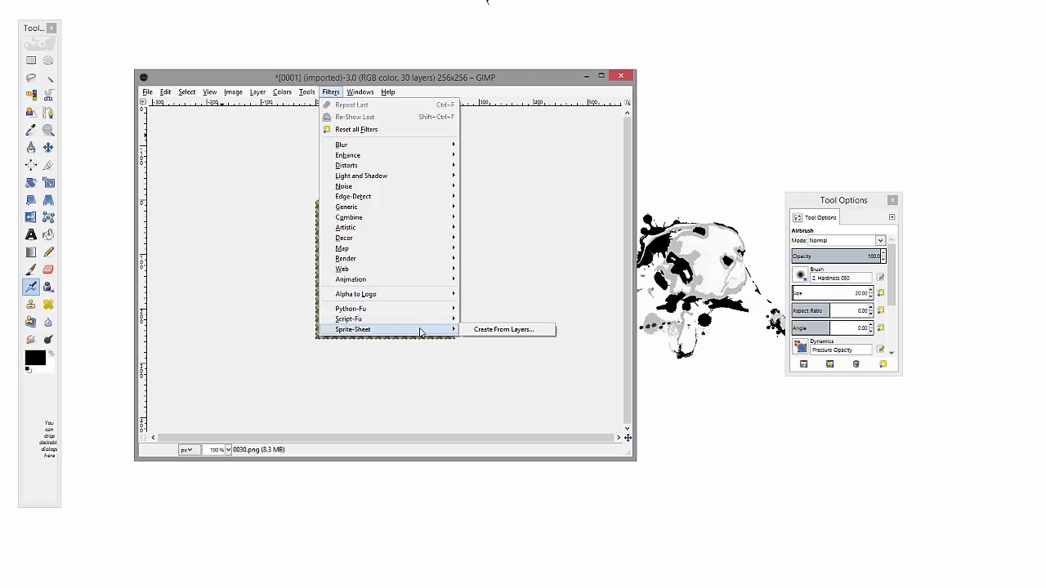
click(505, 334)
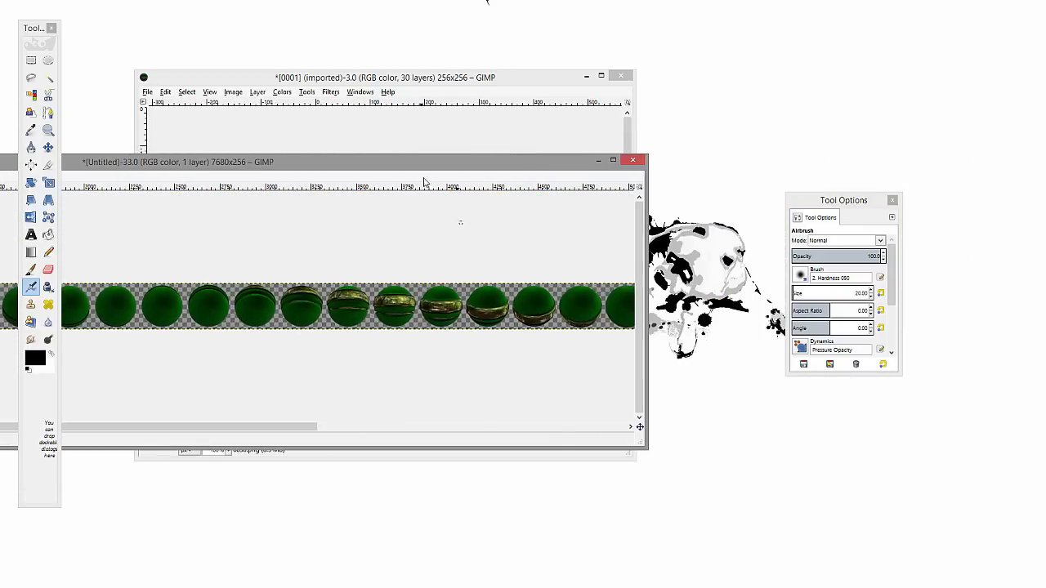
Reposition and shrink the sprite sheet's window, and examine the strip of ball frames from end to end
drag(400, 160, 800, 42)
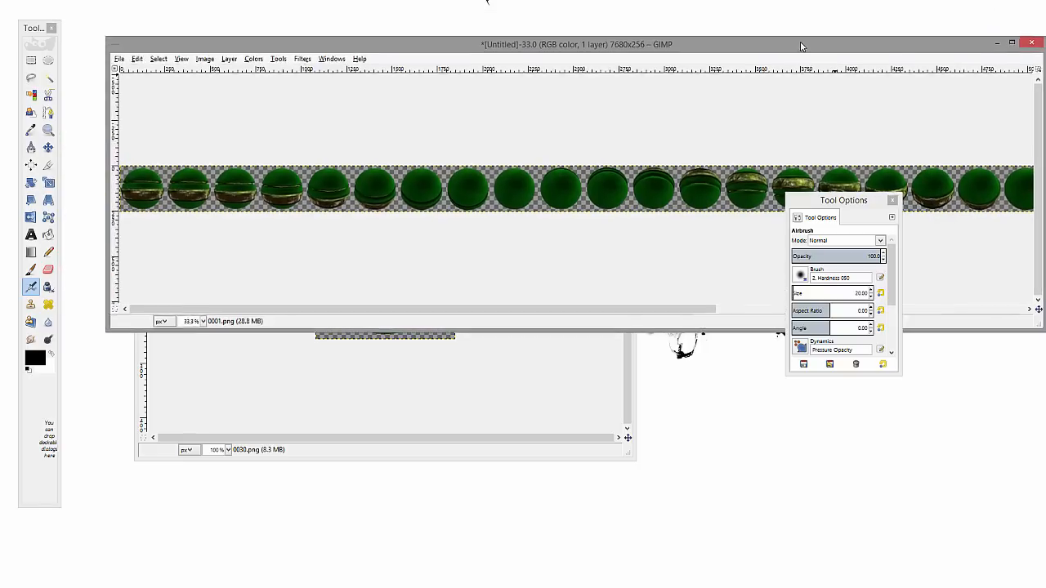
drag(1003, 357, 627, 435)
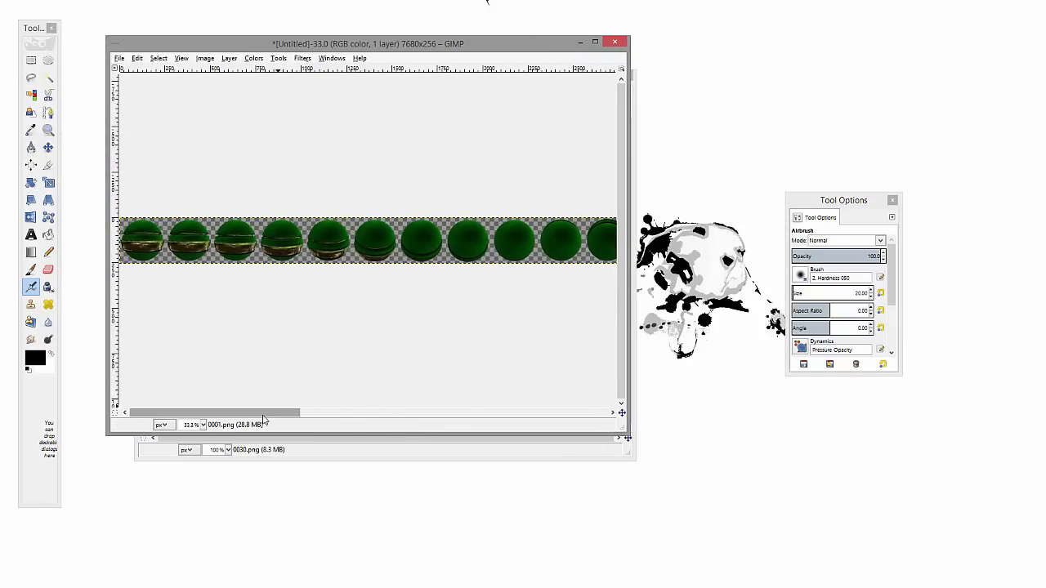
drag(264, 414, 712, 396)
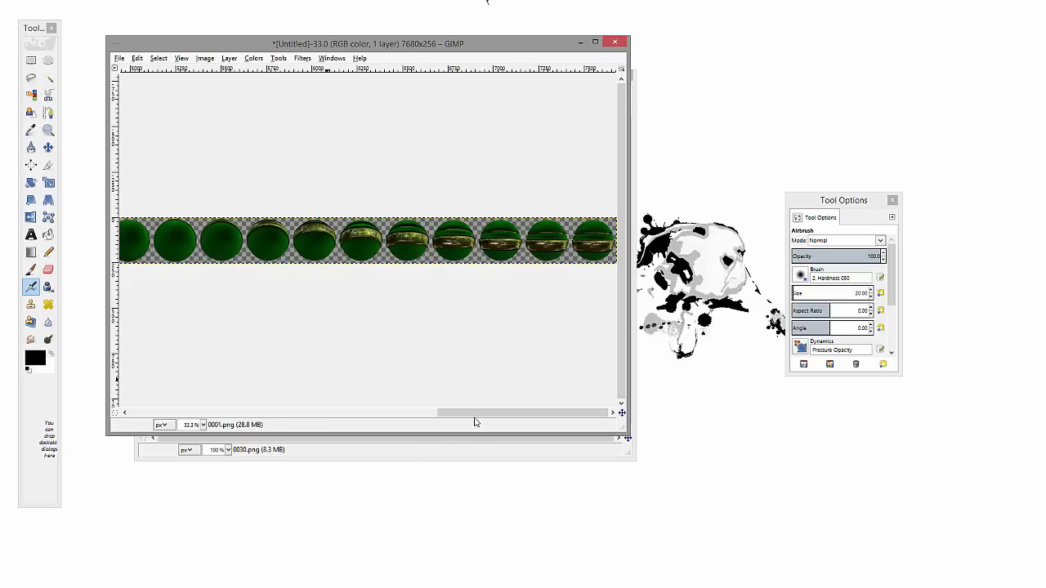
drag(476, 422, 103, 420)
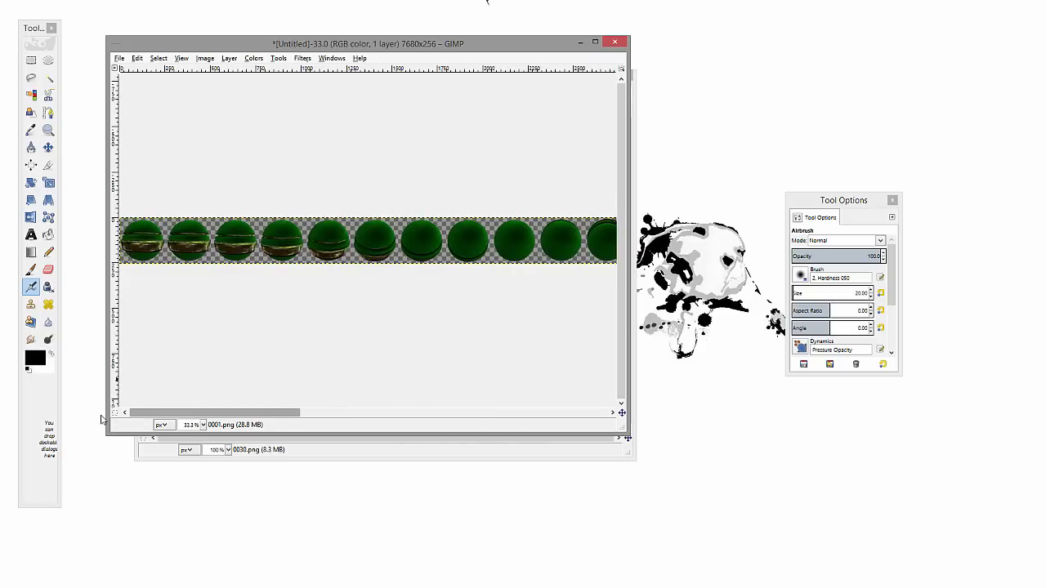
click(119, 59)
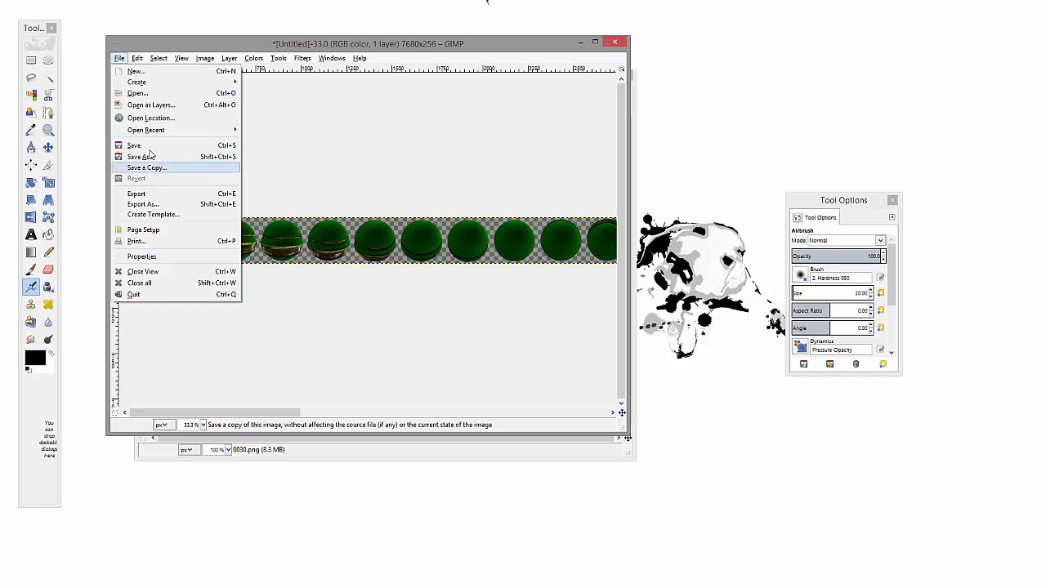
click(164, 169)
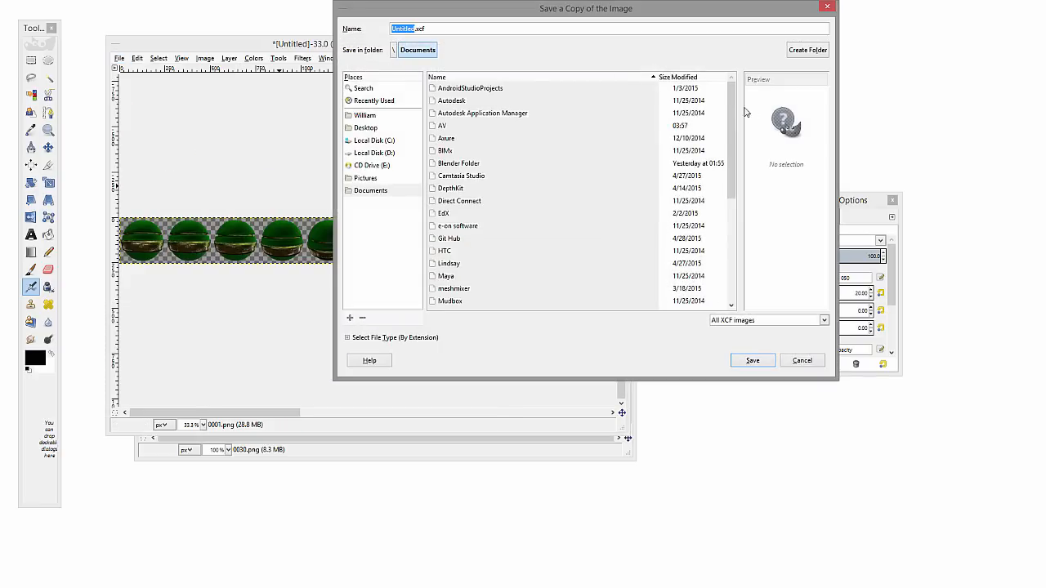
mouse_move(730, 174)
mouse_down()
mouse_move(745, 261)
mouse_move(734, 171)
mouse_up()
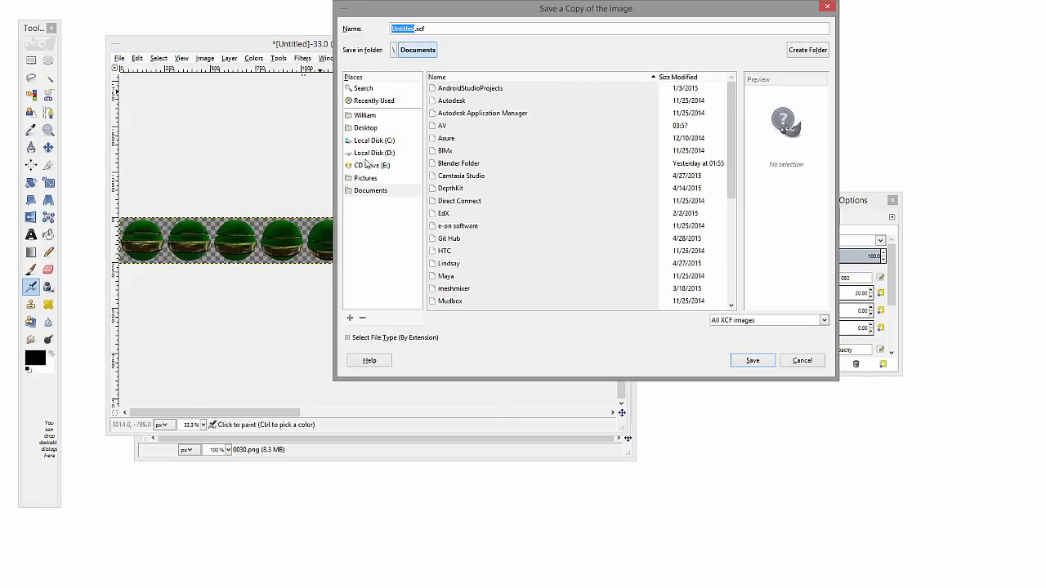
click(384, 154)
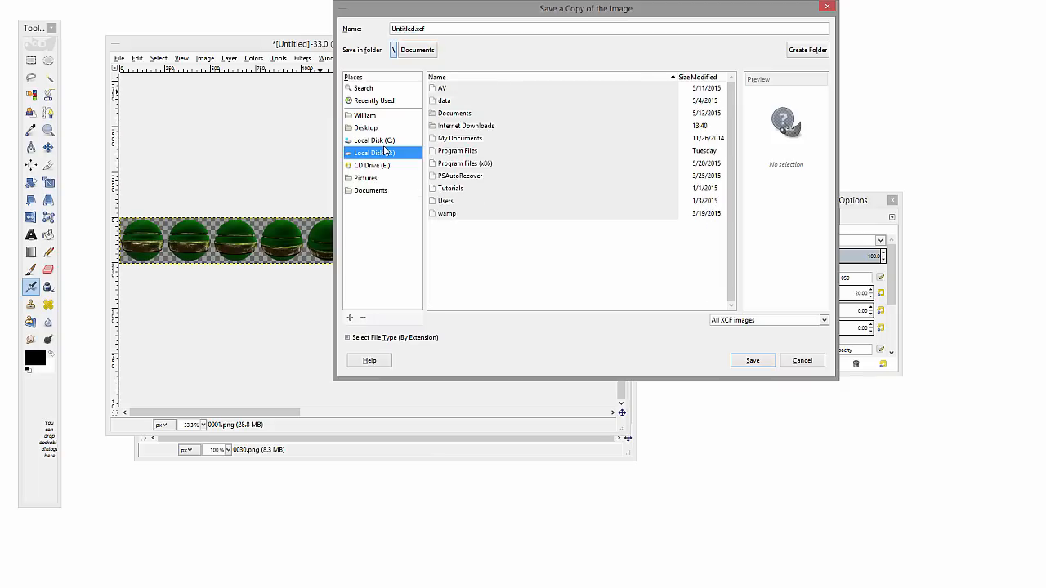
click(805, 321)
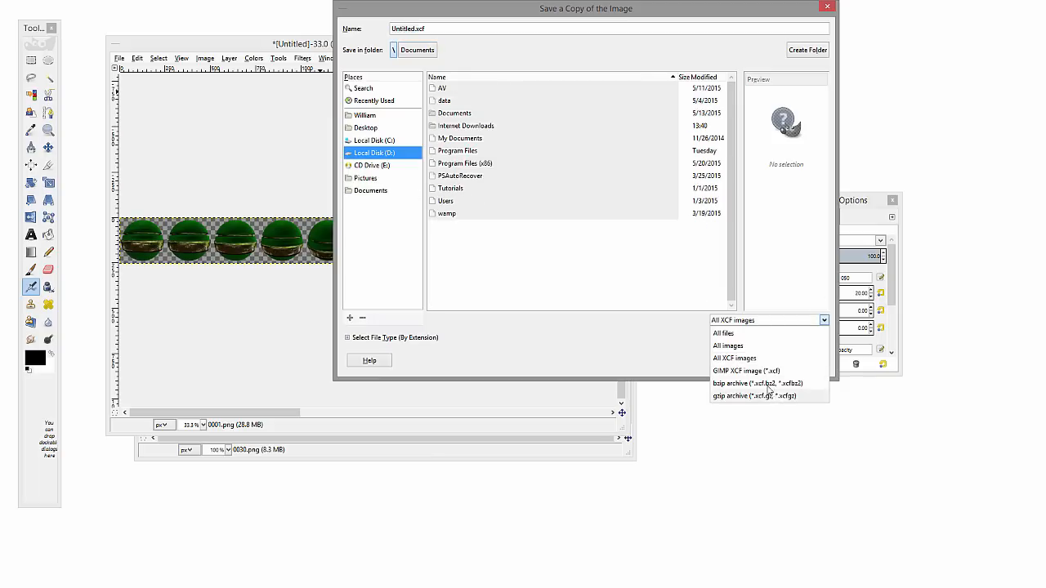
click(662, 330)
click(801, 360)
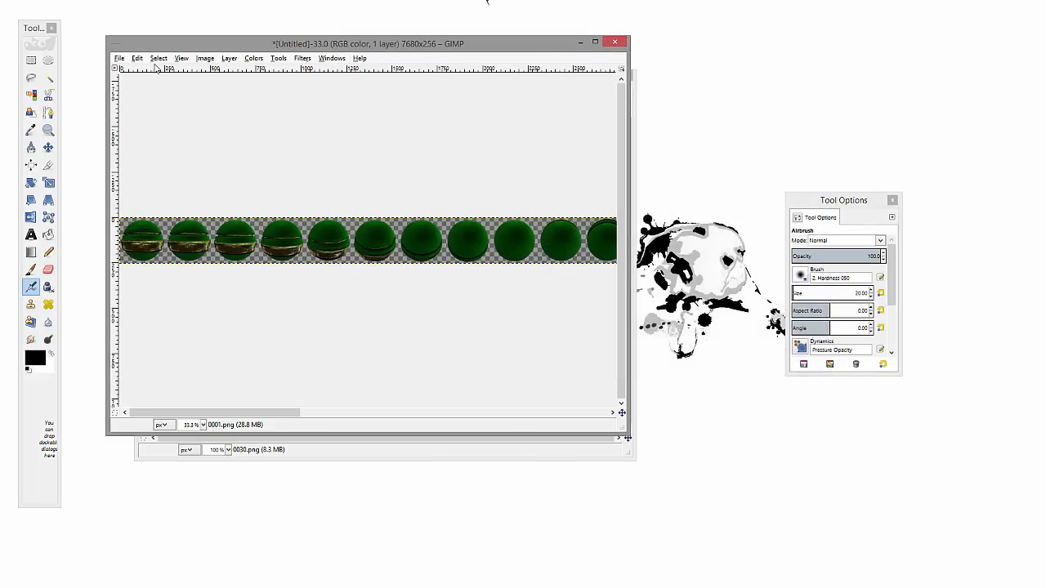
Start exporting the sprite sheet, limit the file list to PNG images and open the D:\wamp\www\webGL folder as the destination
click(119, 58)
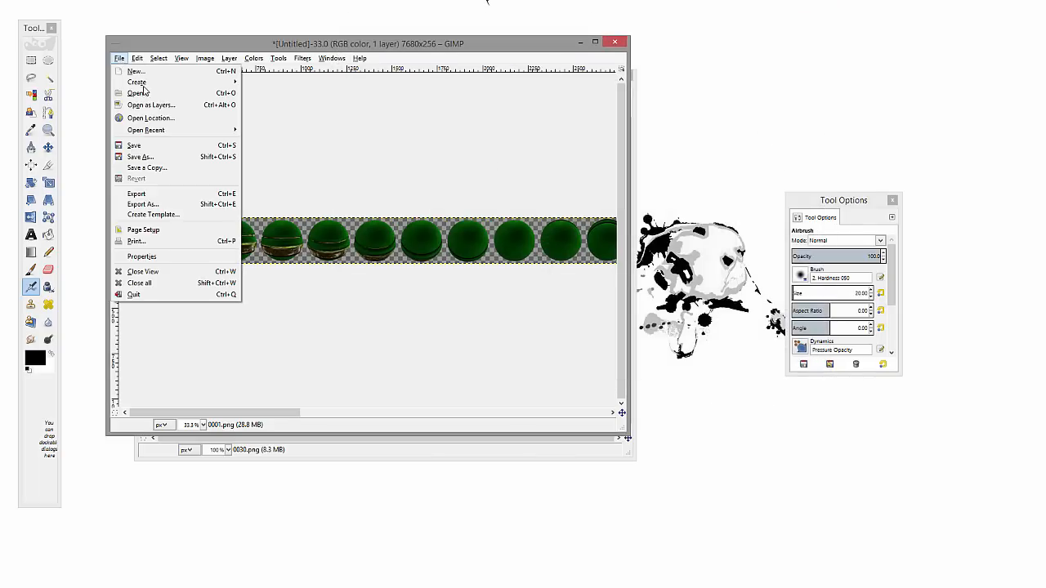
click(180, 197)
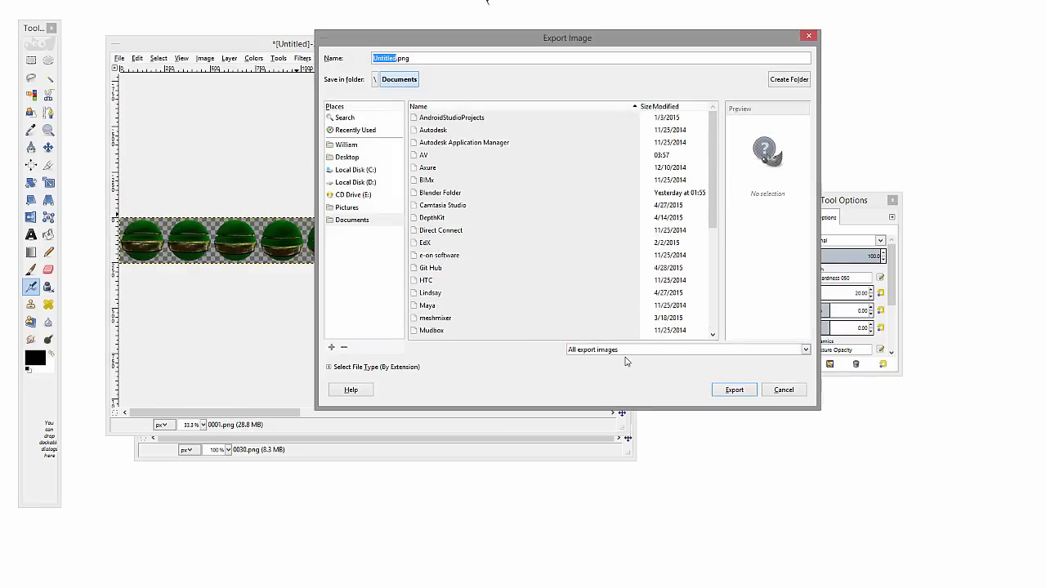
click(624, 351)
click(596, 333)
click(368, 183)
click(451, 243)
double_click(450, 243)
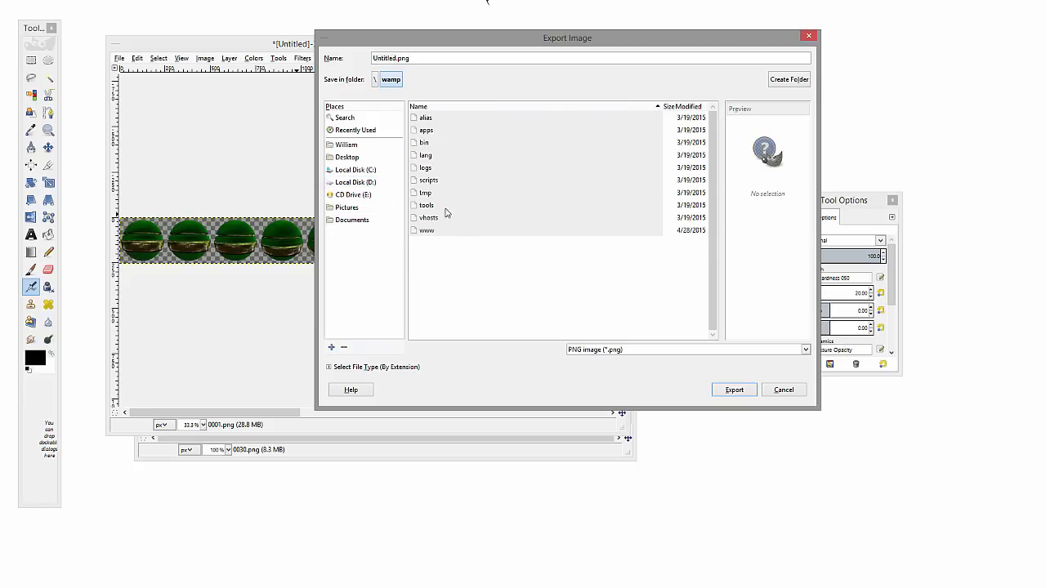
double_click(445, 233)
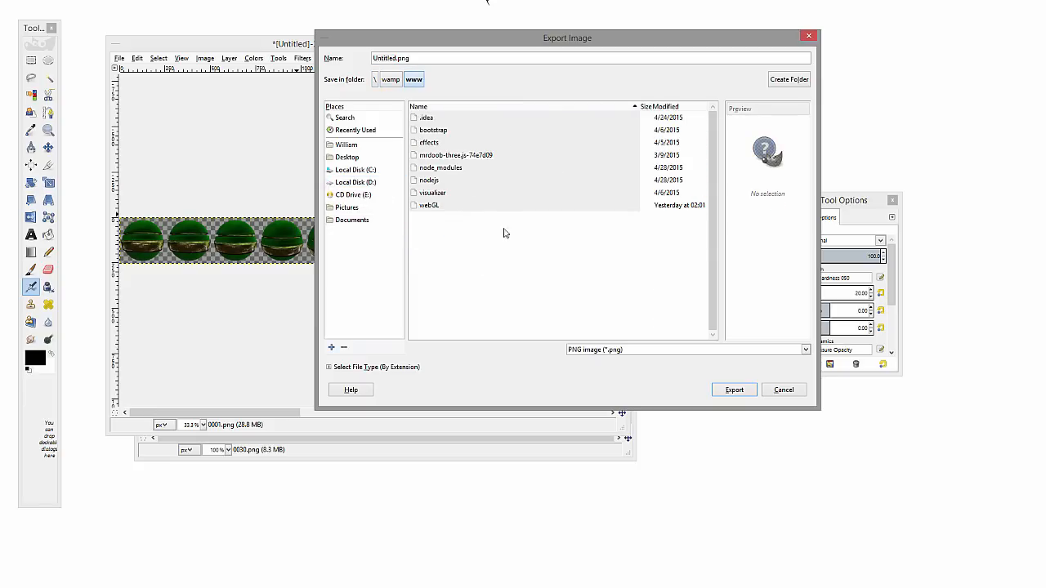
double_click(436, 206)
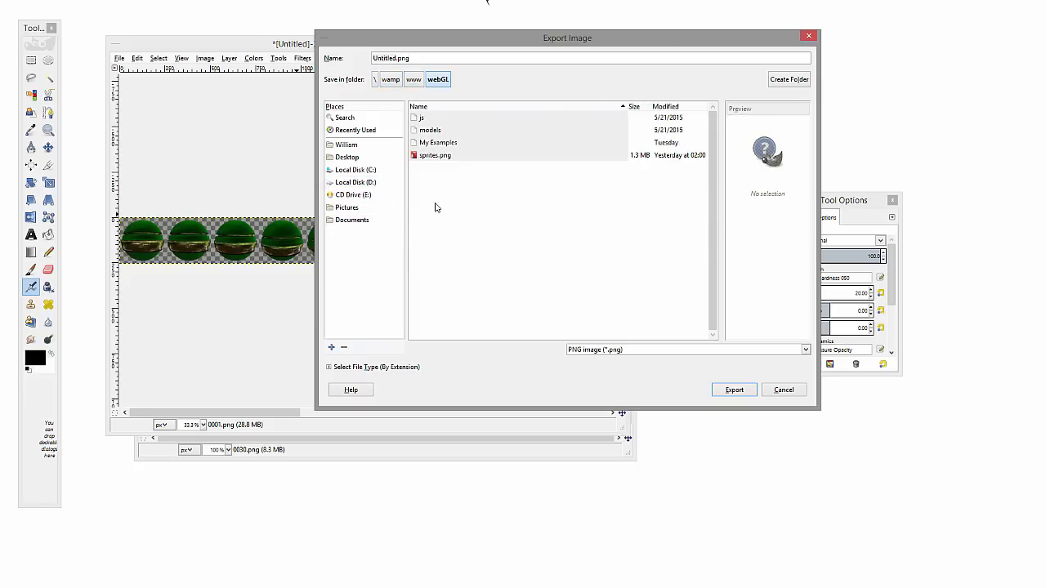
Export the sprite sheet over the existing sprites.png, keeping the default PNG options
click(455, 157)
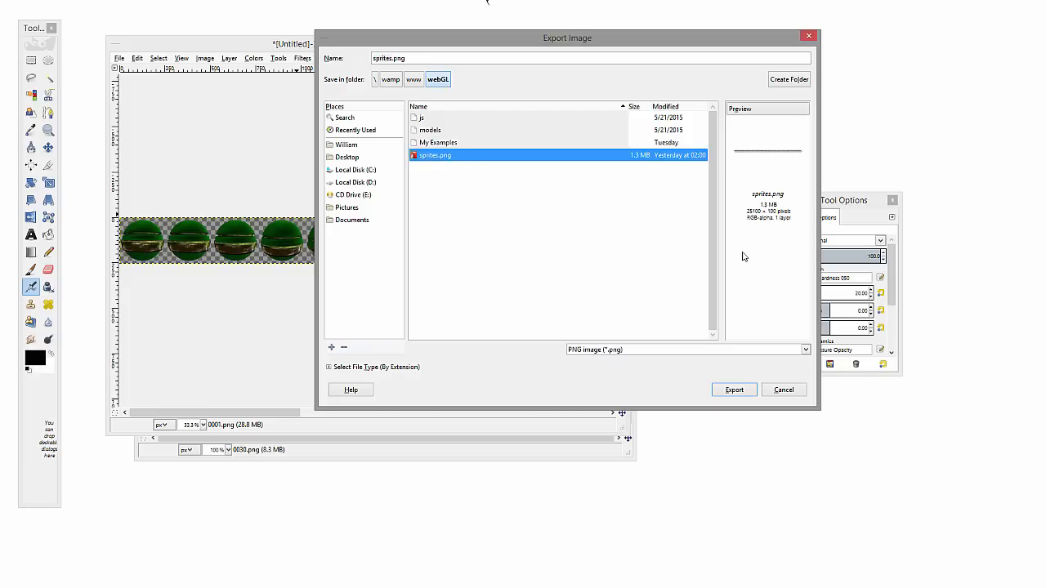
click(744, 397)
click(612, 275)
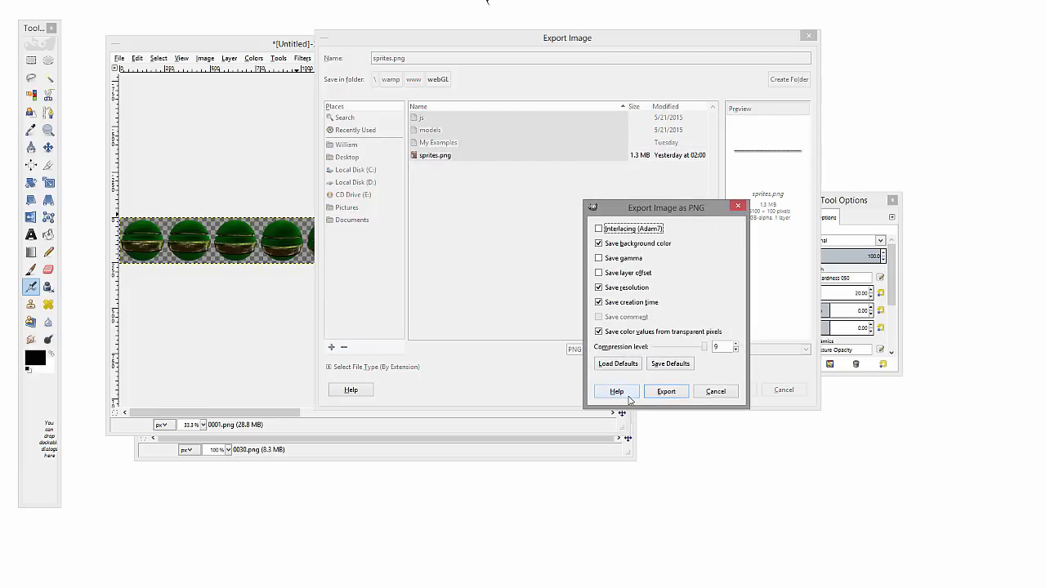
click(677, 397)
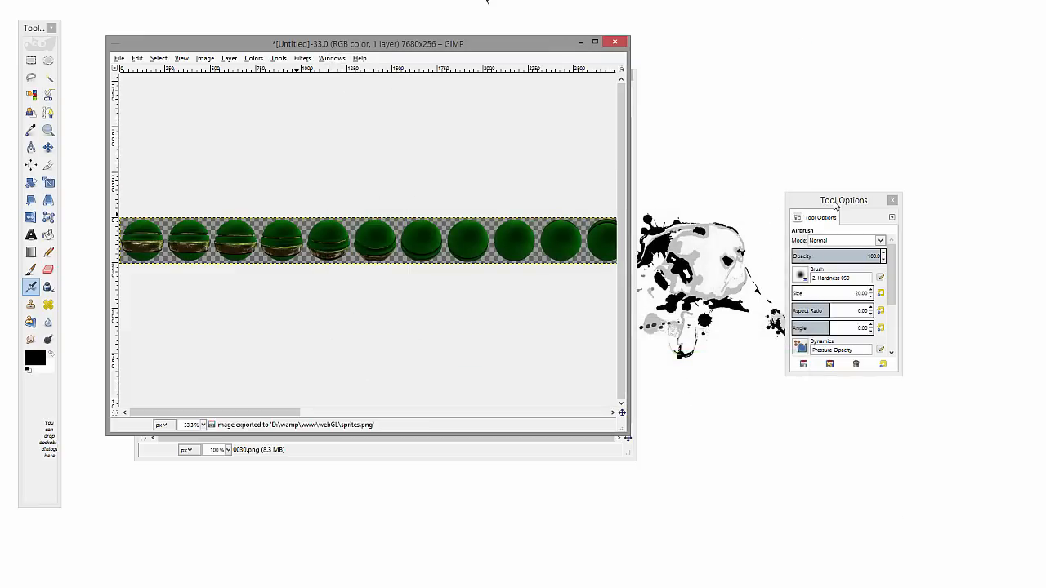
Move the Tool Options window up beside the sprite sheet and minimize both image windows
drag(835, 202, 642, 84)
drag(556, 95, 672, 63)
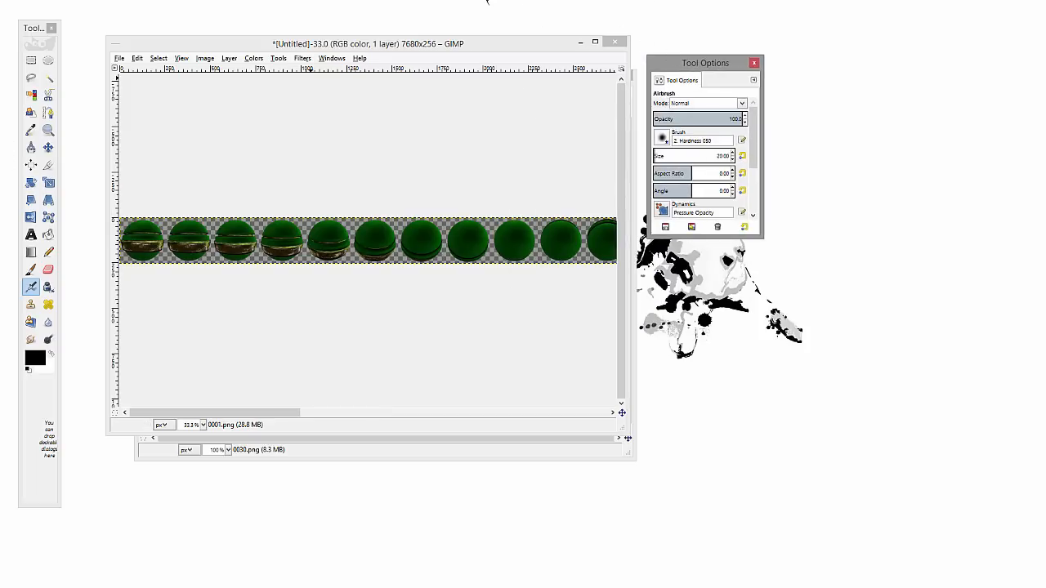
click(582, 42)
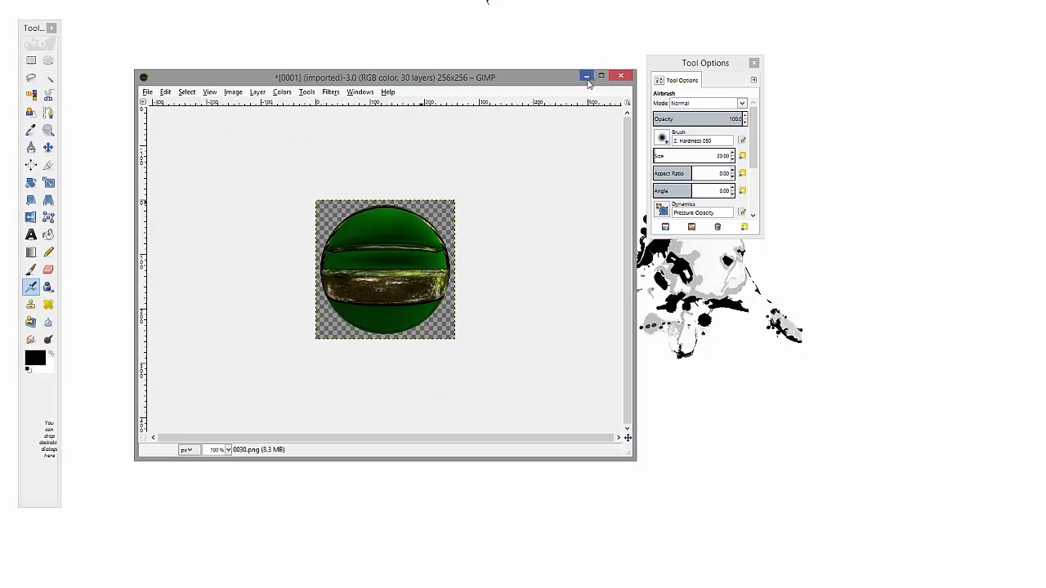
click(587, 77)
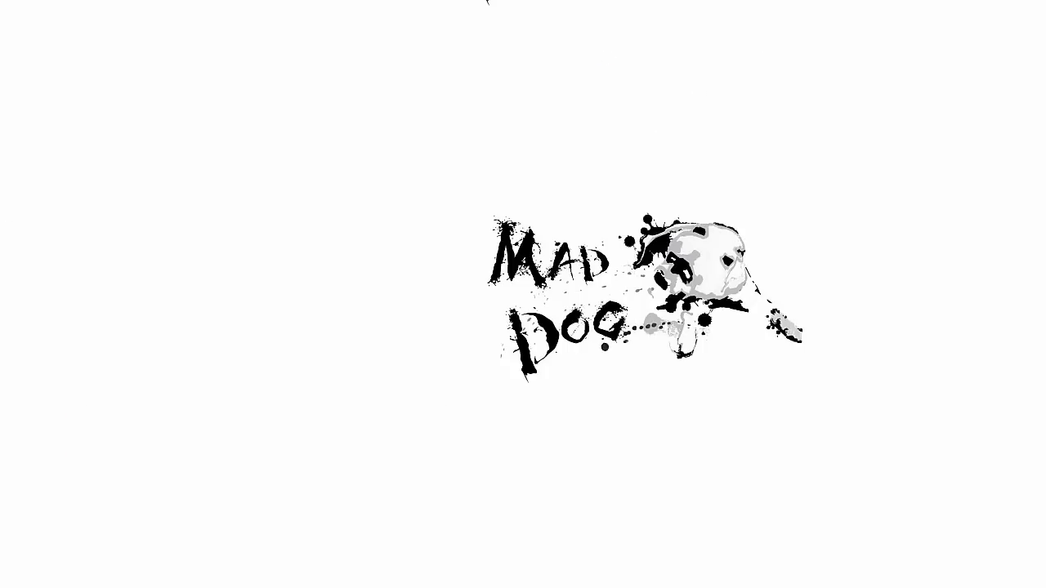
Switch to Brackets and examine main.js, covering the sprites.png texture loading, the sprite setup and the updateSpr and render functions
key(alt+Tab)
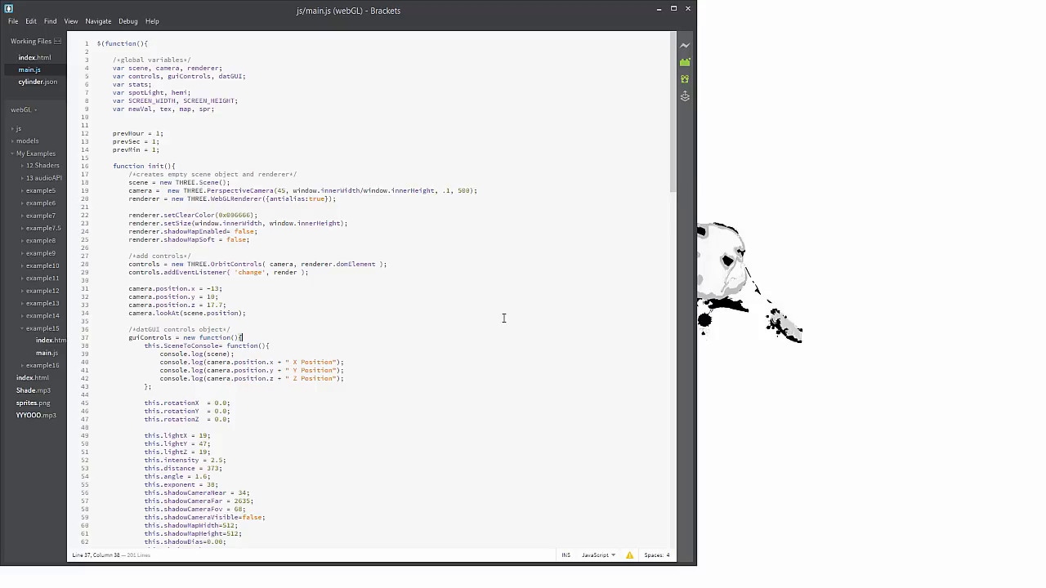
scroll(517, 319, down, 12)
scroll(516, 319, up, 12)
scroll(180, 152, down, 13)
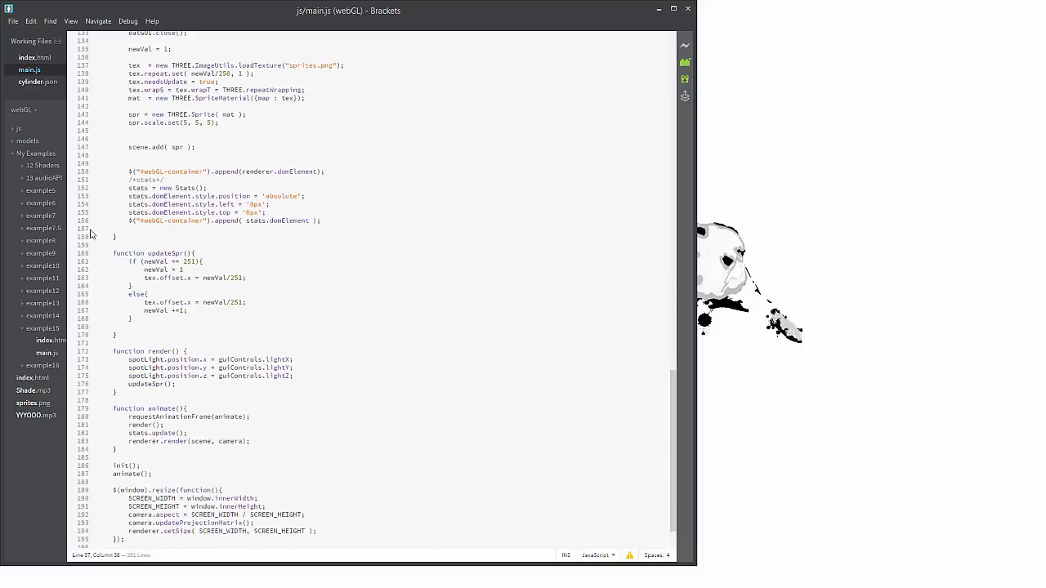
scroll(343, 207, up, 1)
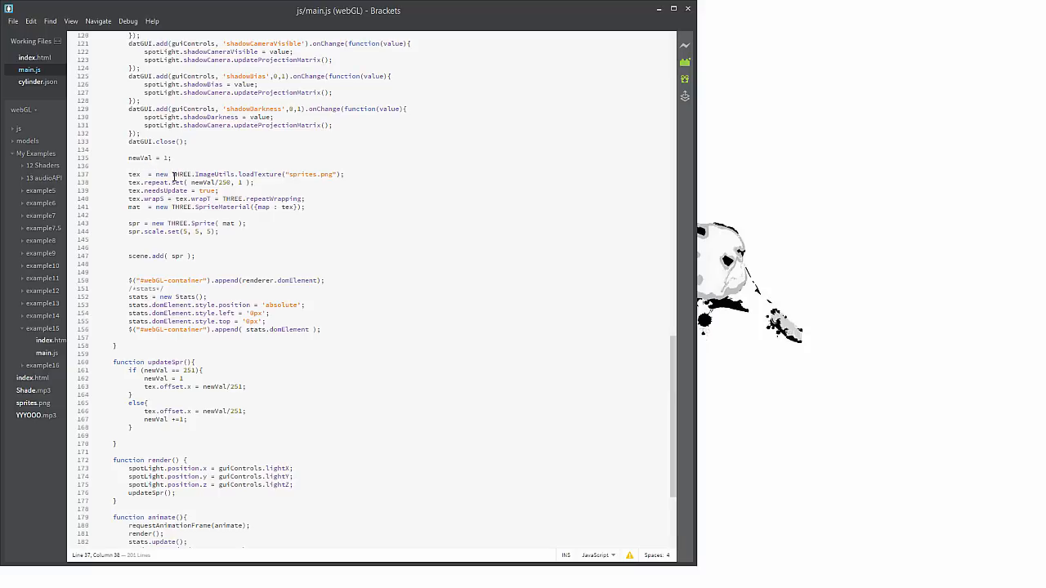
drag(170, 174, 311, 181)
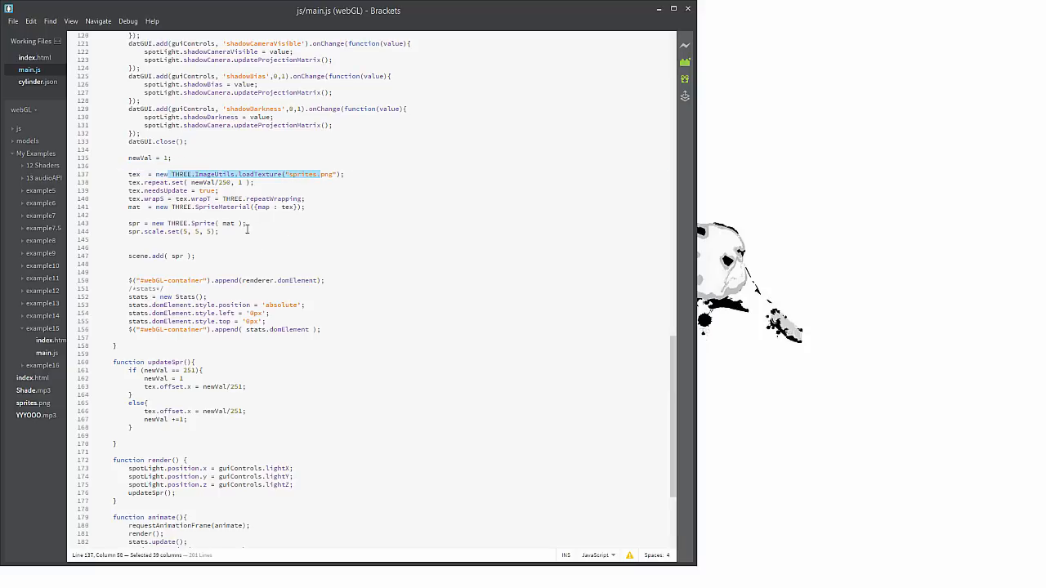
click(286, 177)
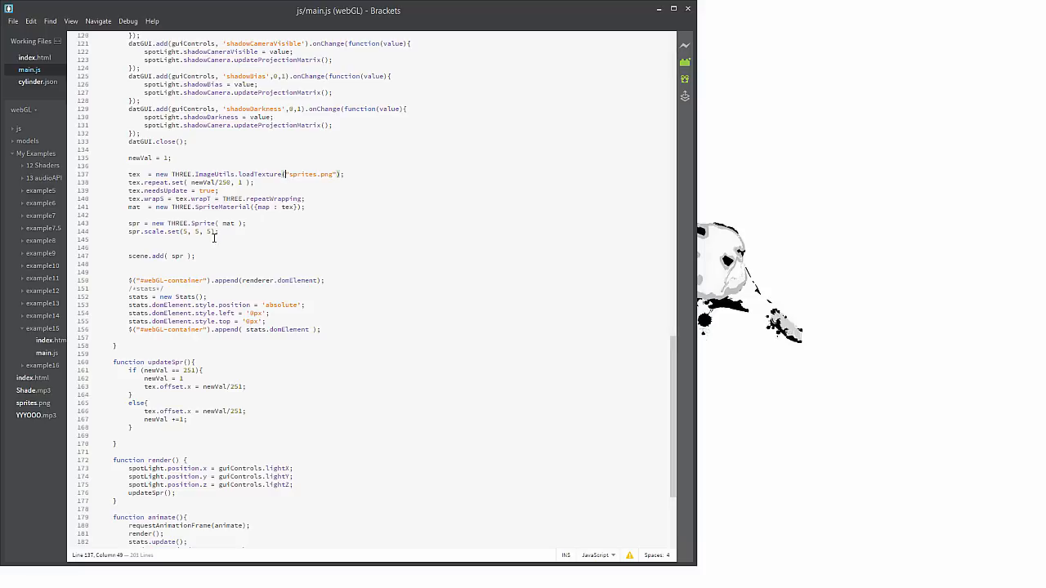
click(125, 180)
Change the divisor in the texture's tex.repeat.set call to 31, so it reads newVal/31
drag(232, 183, 217, 183)
click(169, 158)
drag(232, 183, 217, 183)
text(31)
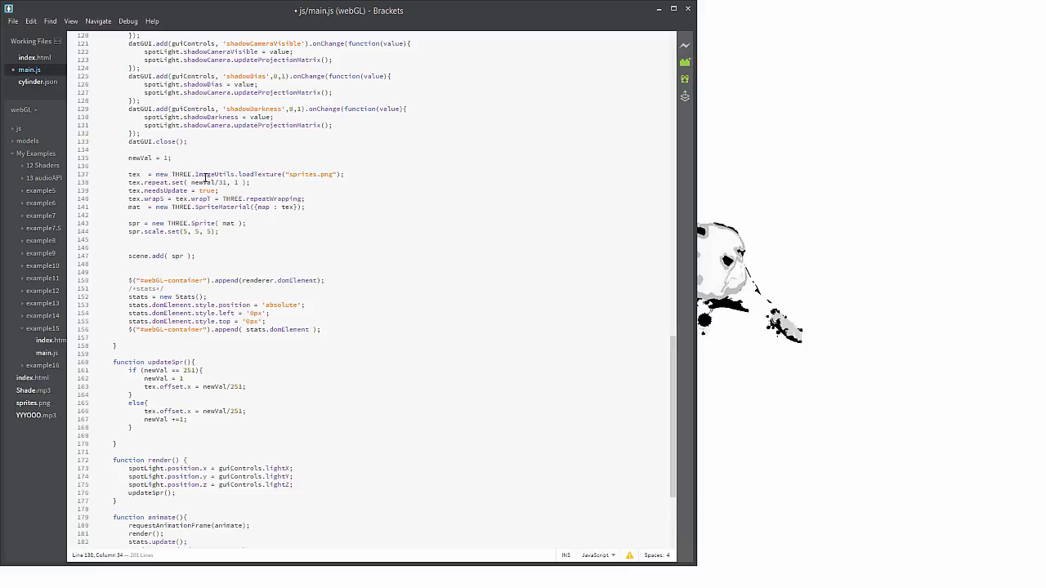
Examine the sprite texture's repeat expression and its wrapS and wrapT repeatWrapping line
drag(191, 181, 228, 184)
drag(124, 197, 159, 200)
click(222, 198)
drag(225, 199, 84, 200)
click(309, 198)
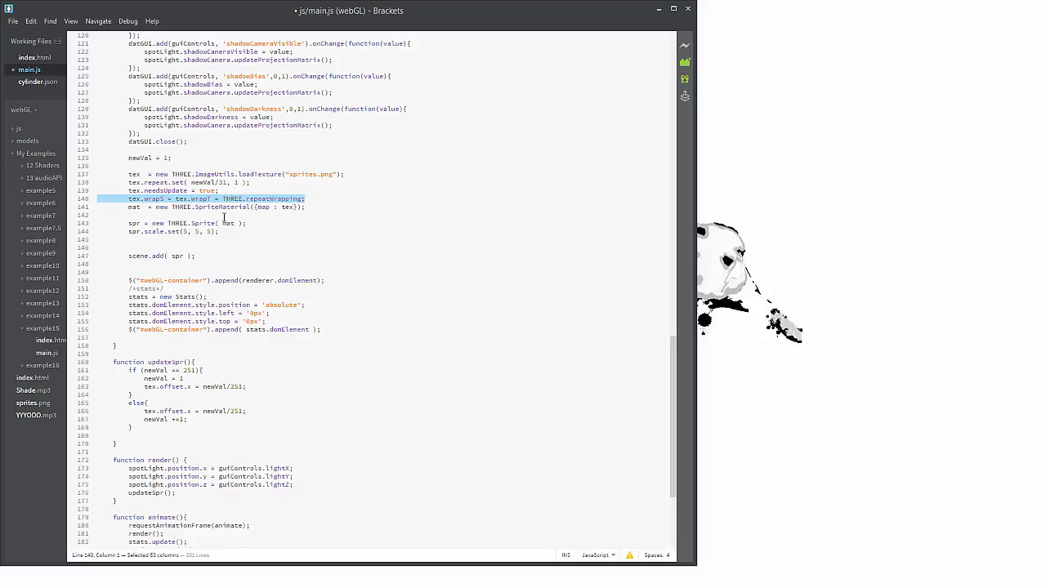
Examine the line that creates the sprite material and maps the tex texture to it
click(161, 206)
double_click(181, 207)
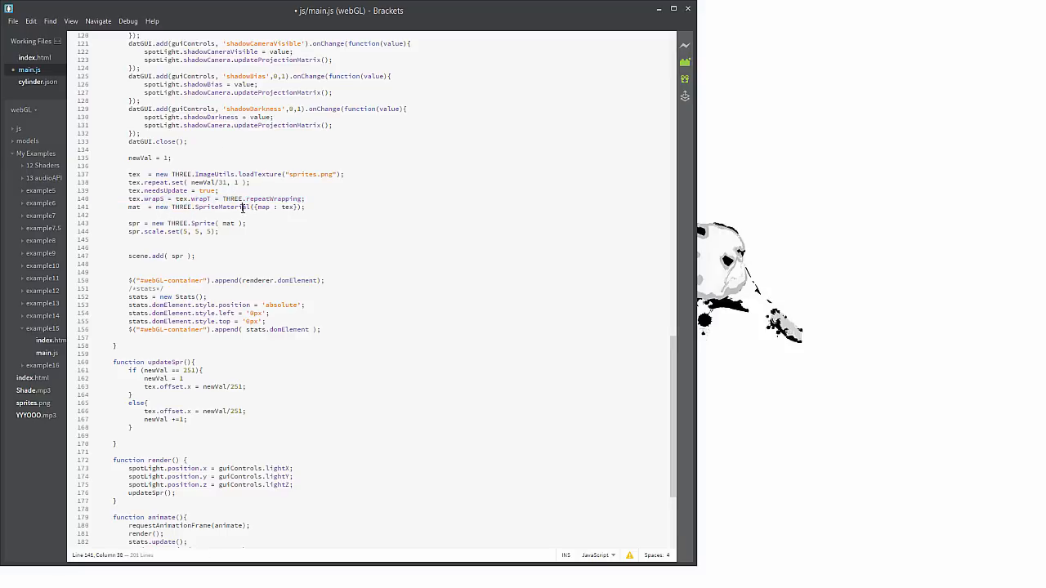
double_click(242, 207)
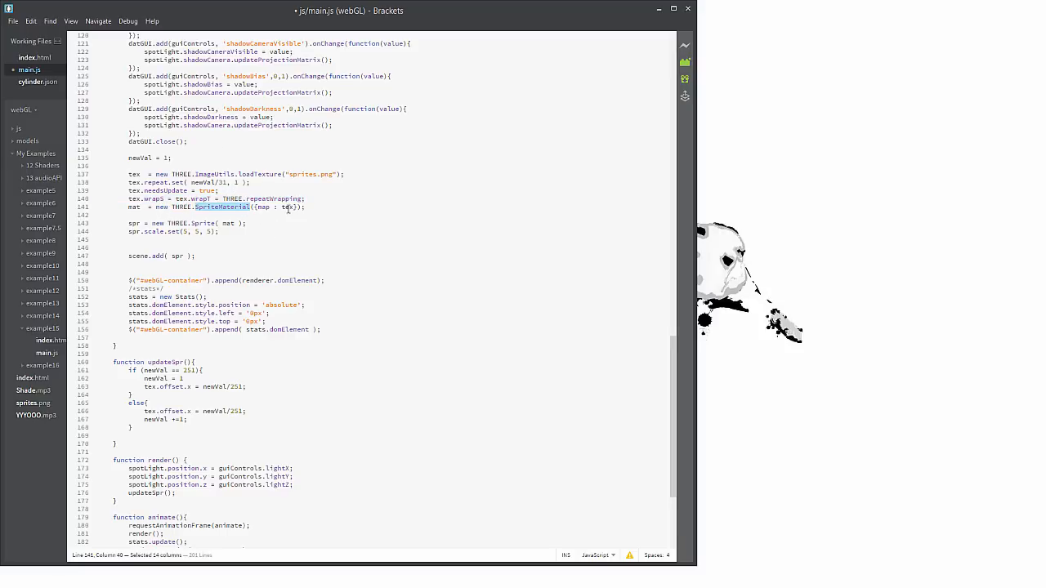
double_click(287, 207)
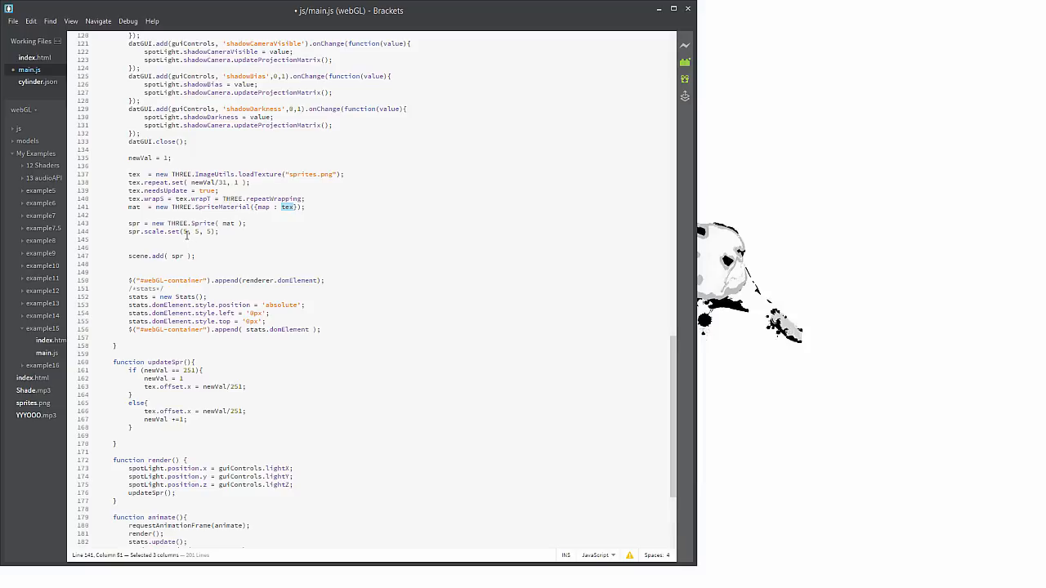
Set the sprite's scale to 3, 3, 3 in the spr.scale.set call
double_click(188, 232)
text(3)
double_click(197, 232)
text(3)
double_click(208, 232)
text(3)
click(248, 228)
drag(149, 223, 216, 223)
click(249, 223)
Change the newVal limit in updateSpr's if condition to 31
click(191, 371)
key(F12)
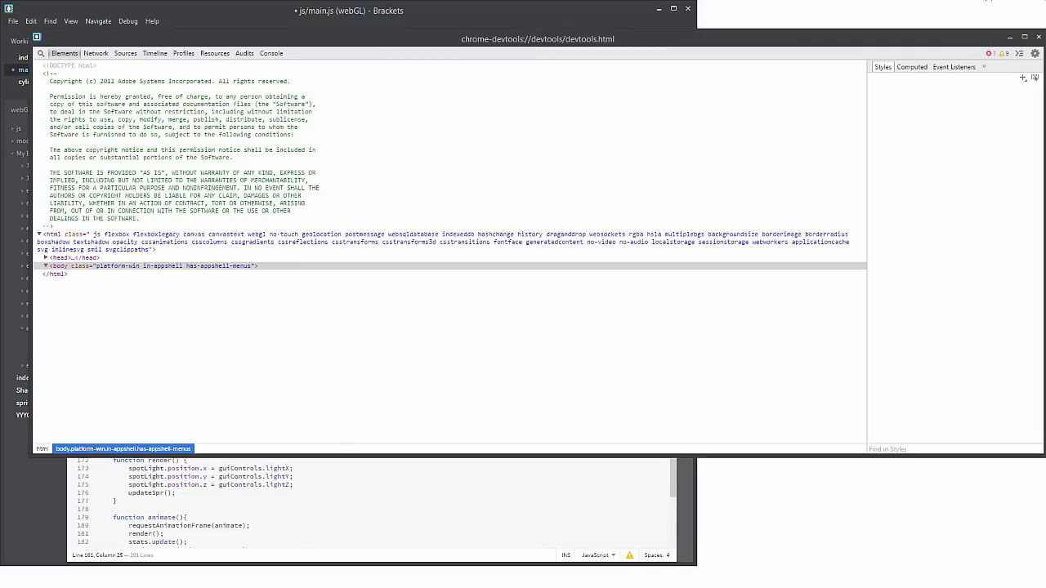
click(1039, 37)
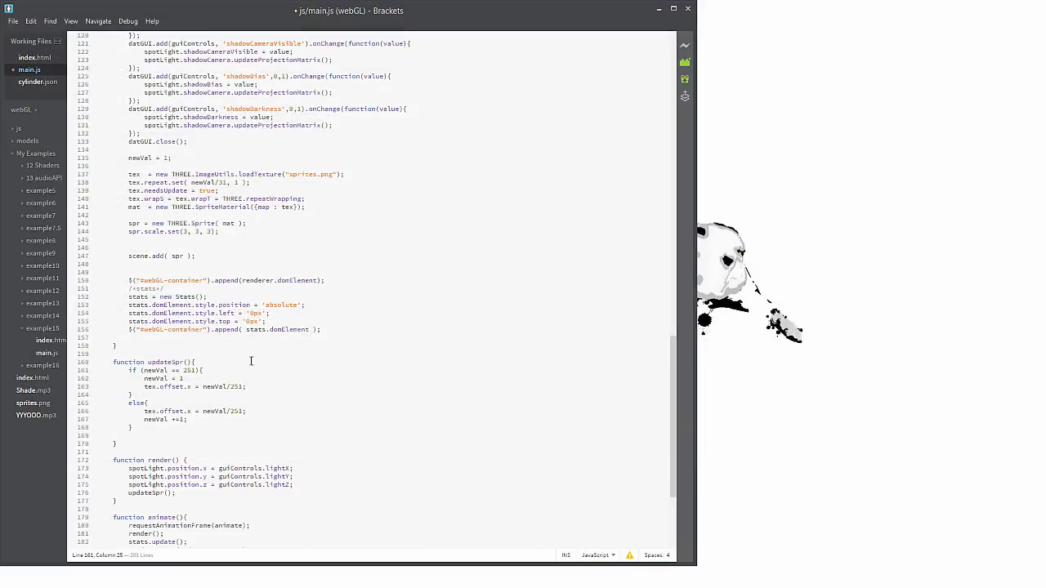
key(shift+Left)
key(shift+Left)
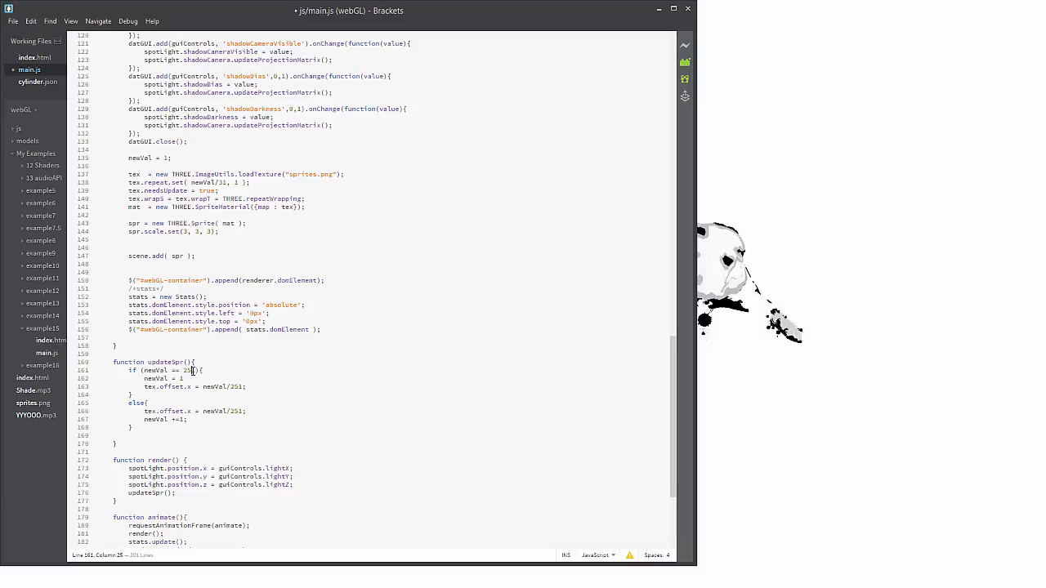
text(31)
click(183, 369)
double_click(181, 378)
Change both tex.offset.x expressions in updateSpr to newVal/31 and save main.js
click(241, 386)
drag(240, 387, 232, 411)
text(3, 3)
click(167, 386)
click(168, 411)
click(13, 20)
click(21, 99)
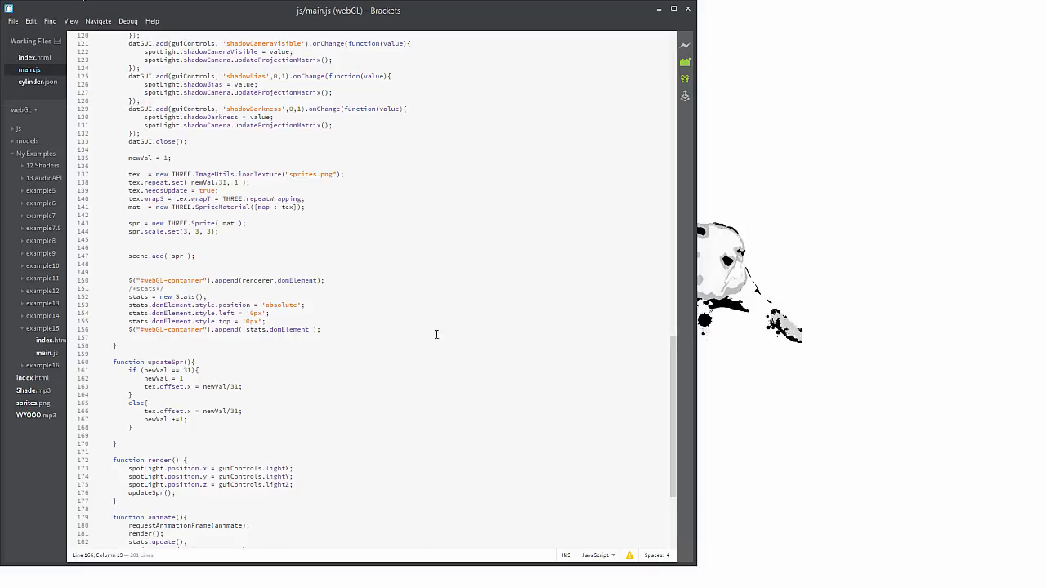
Switch to Opera, reload the localhost/webgl page to check the sprite animation, and minimize the browser
key(alt+Tab)
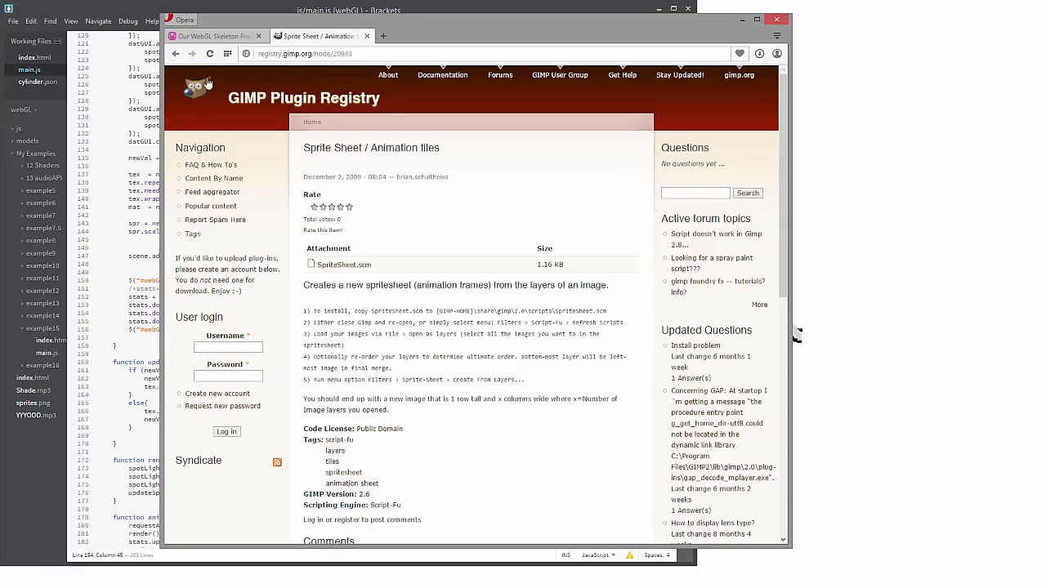
click(240, 38)
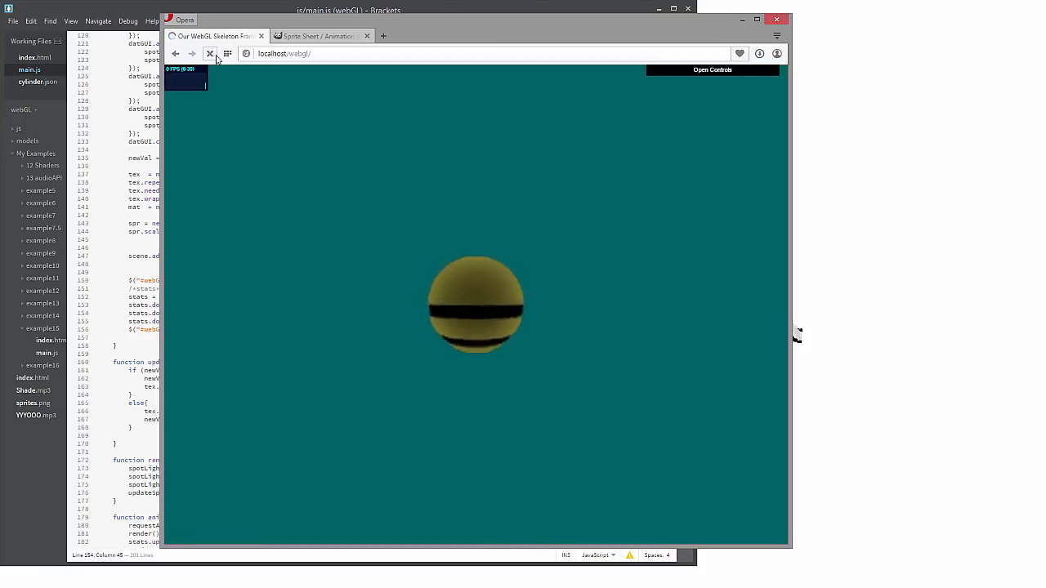
click(209, 53)
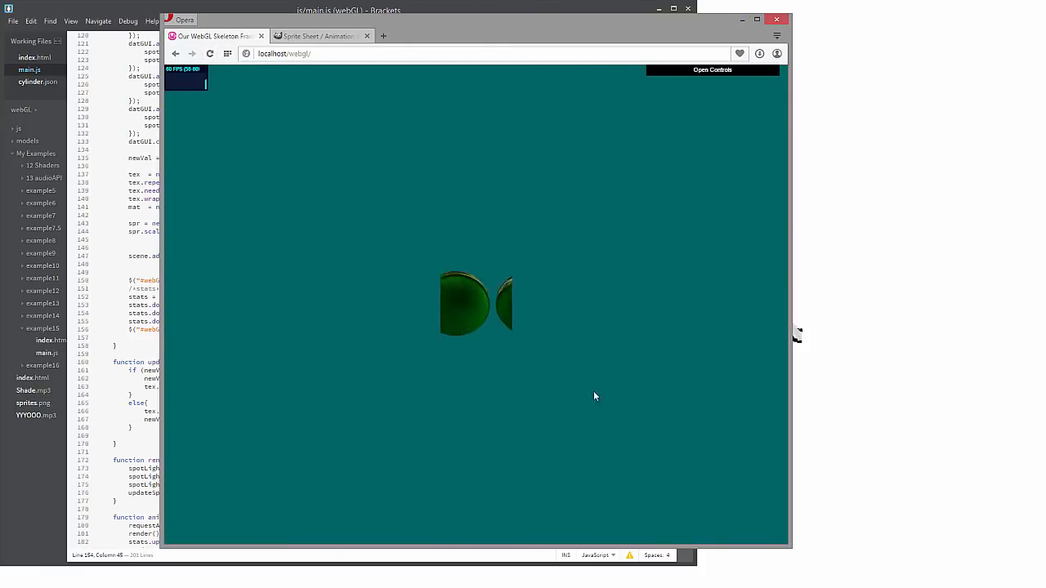
click(740, 21)
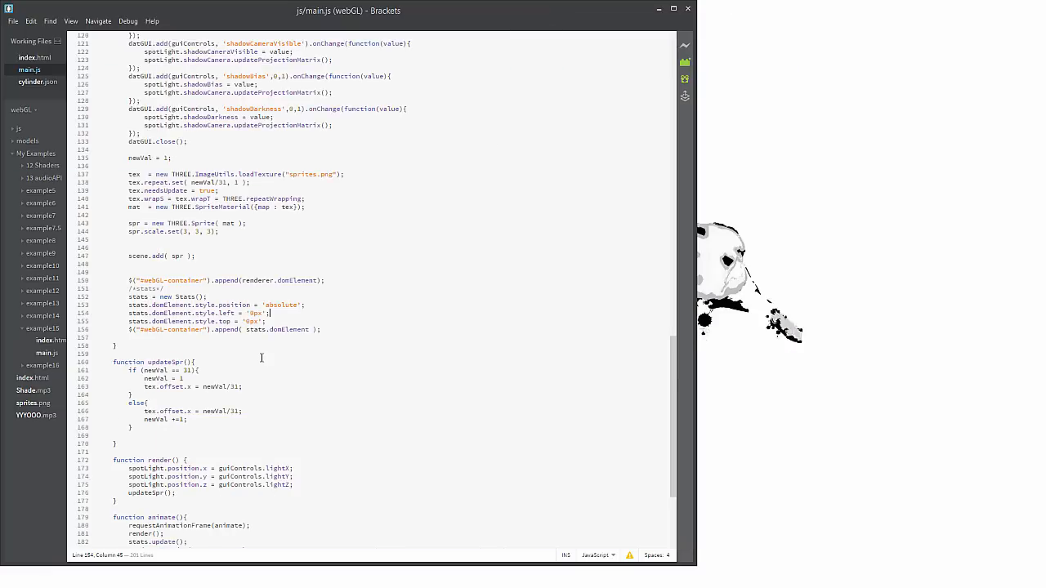
Change both tex.offset.x expressions in updateSpr to newVal/30
click(241, 388)
text(;)
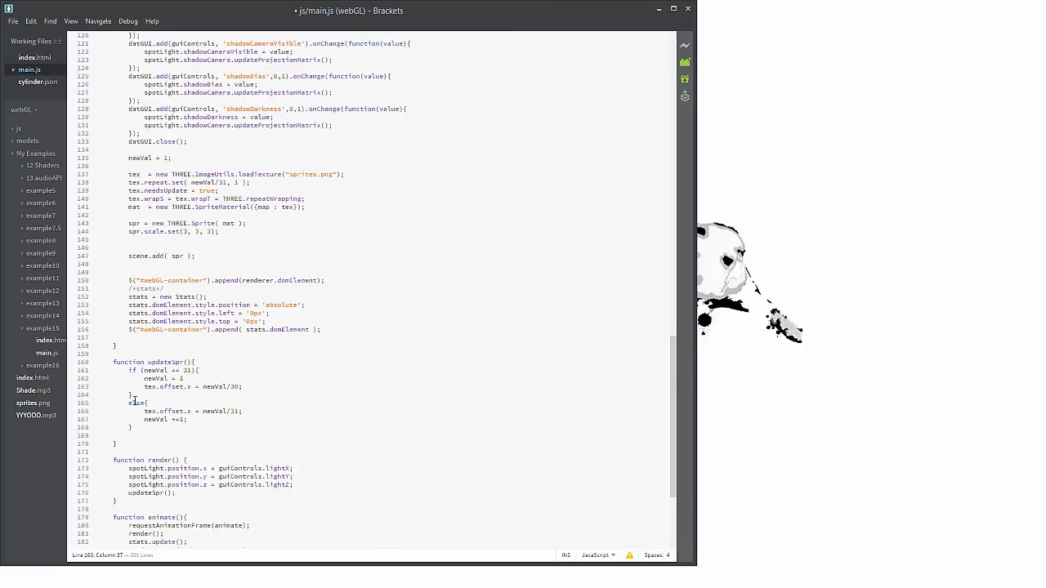
click(241, 411)
text(-0)
key(BackSpace)
key(BackSpace)
key(BackSpace)
text(0)
Change the tex.repeat.set expression to newVal/30 and save main.js
click(224, 183)
click(13, 21)
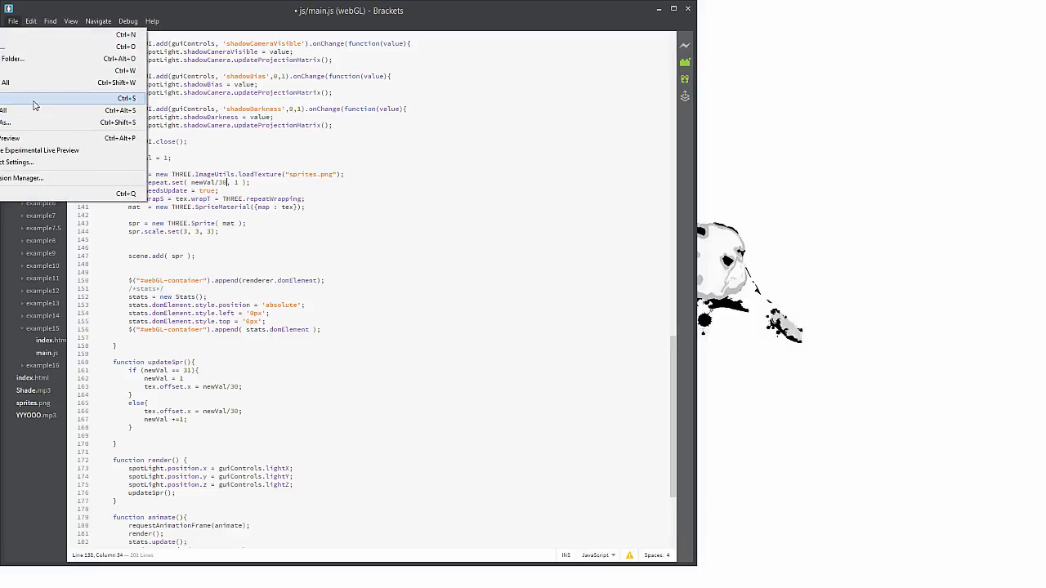
click(35, 99)
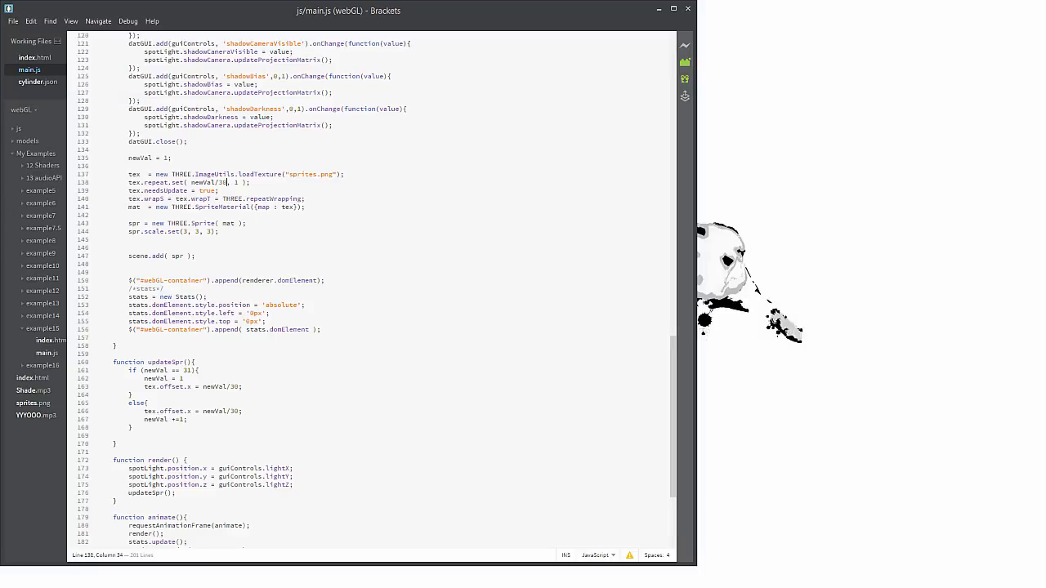
Switch to Opera, reload the WebGL page, view the ball sprite closer and farther, and minimize the browser
click(47, 101)
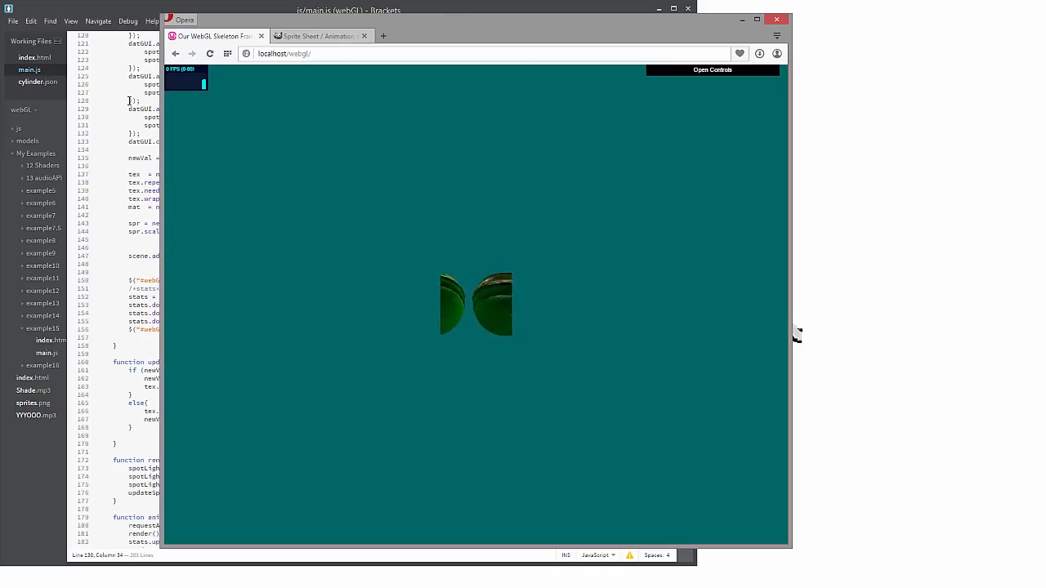
click(211, 55)
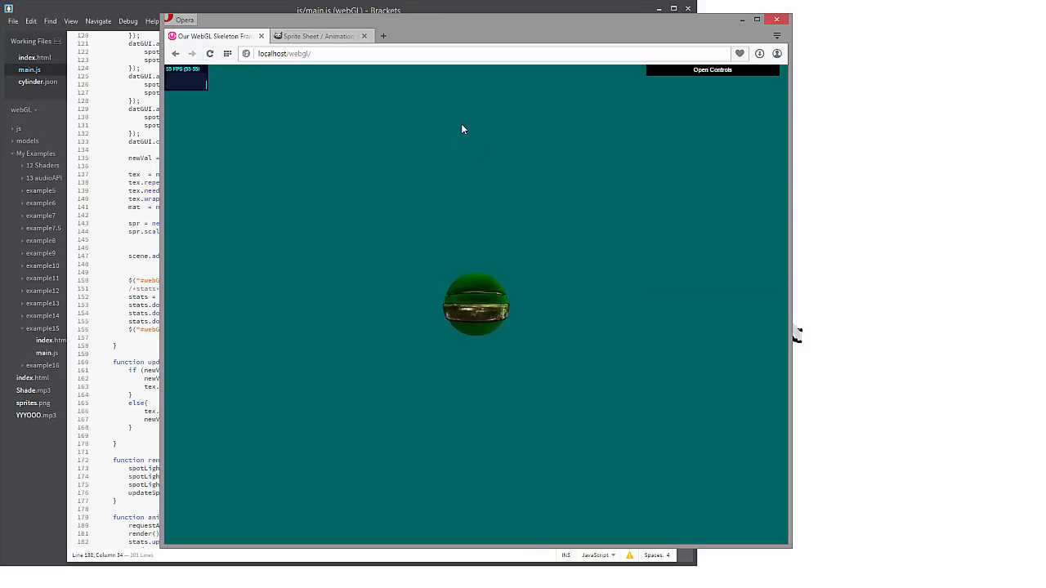
scroll(520, 364, up, 3)
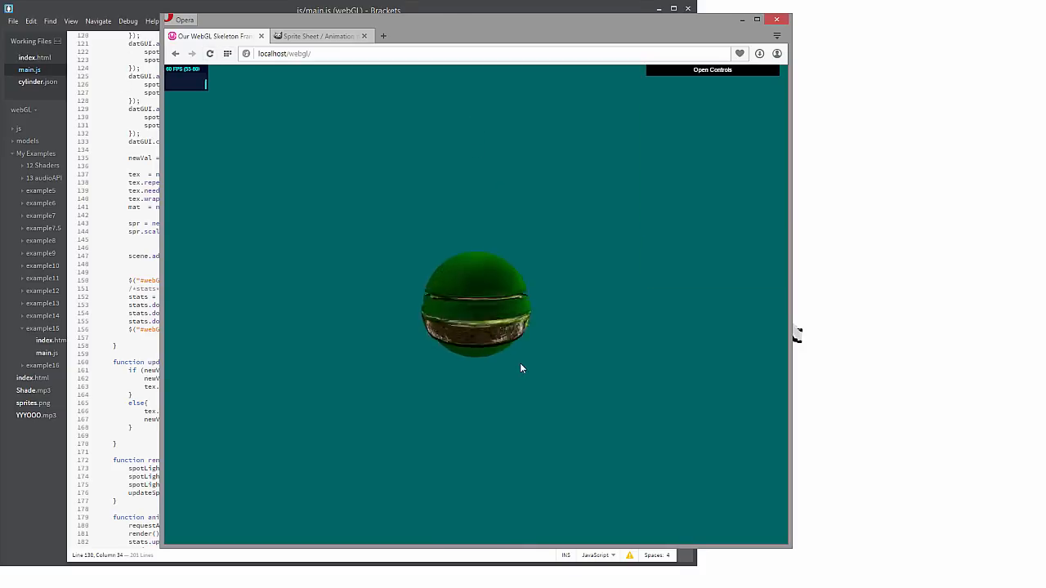
scroll(520, 360, down, 3)
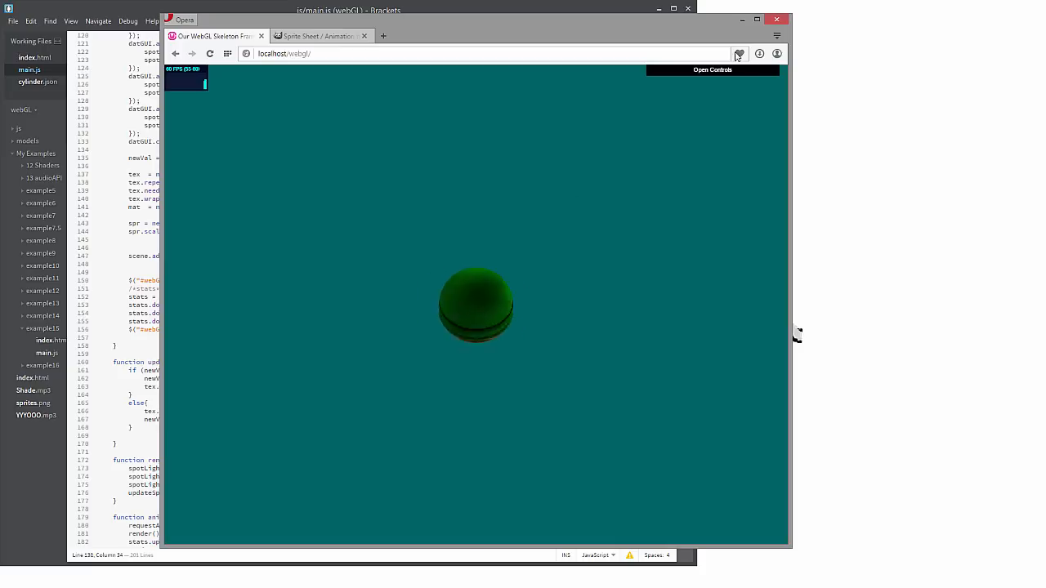
click(741, 19)
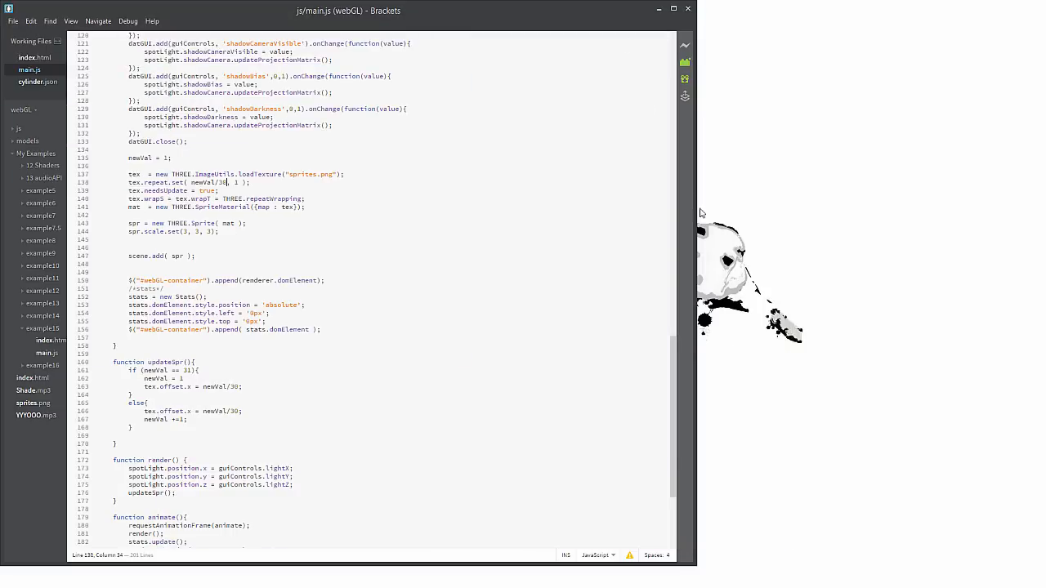
Change updateSpr's if condition to newVal == 30 and save main.js
click(267, 395)
drag(232, 387, 237, 386)
click(186, 371)
key(BackSpace)
text(0)
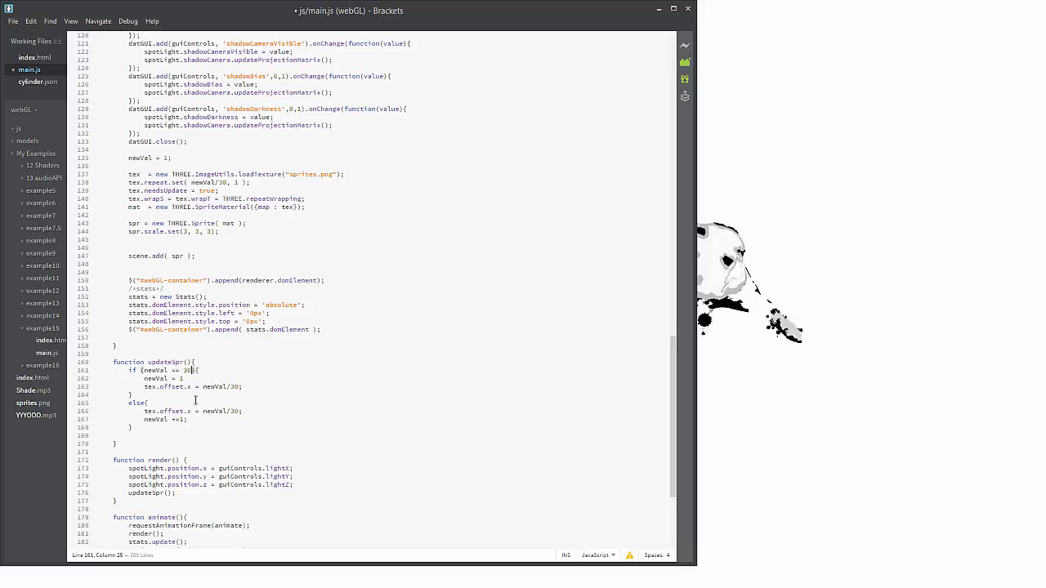
click(13, 20)
click(23, 113)
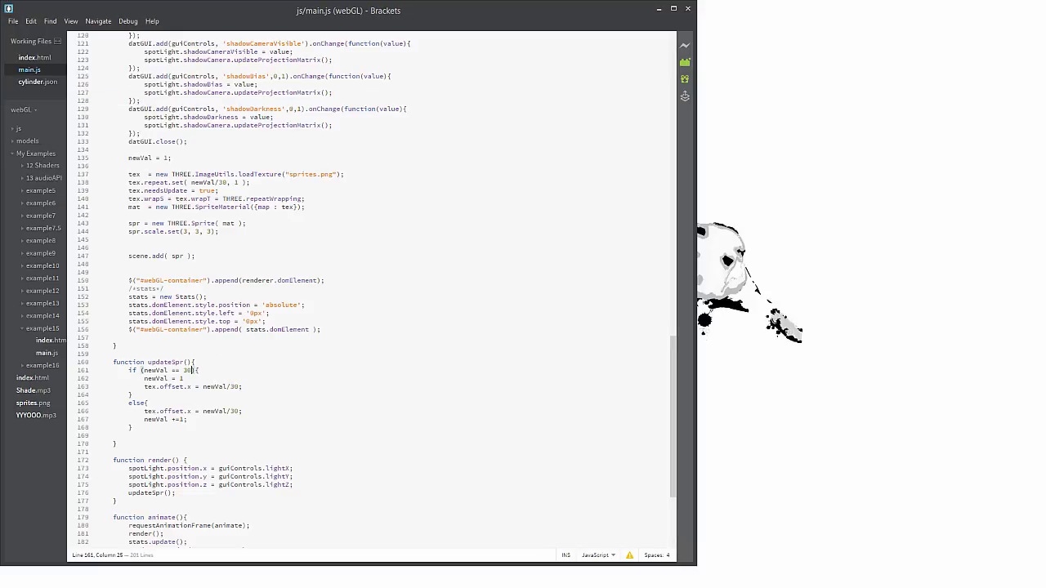
Switch to Opera again, reload the WebGL page to check the rolling ball with the new frame limit, and minimize the browser
key(alt+Tab)
click(210, 53)
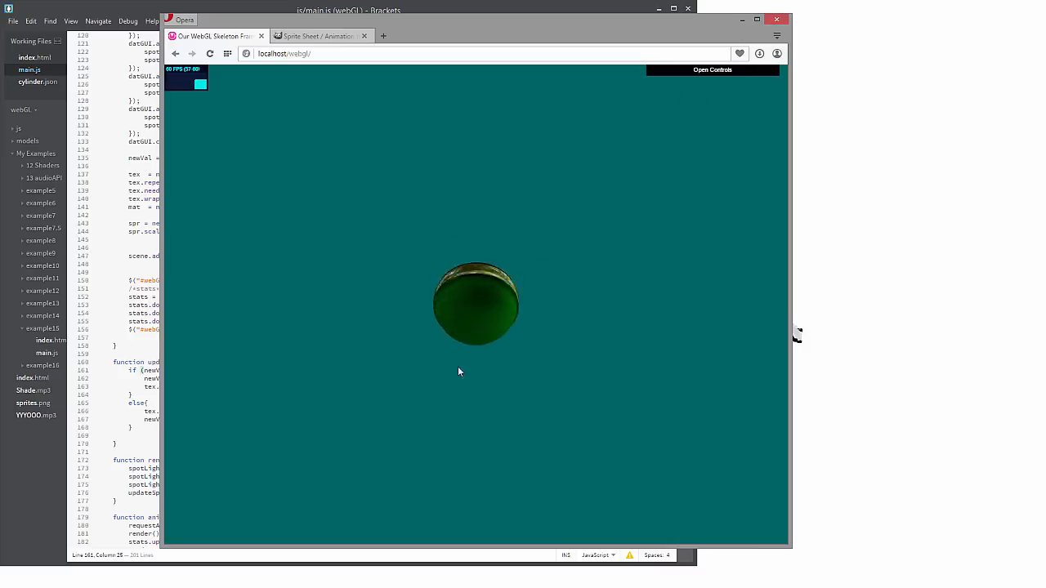
click(741, 19)
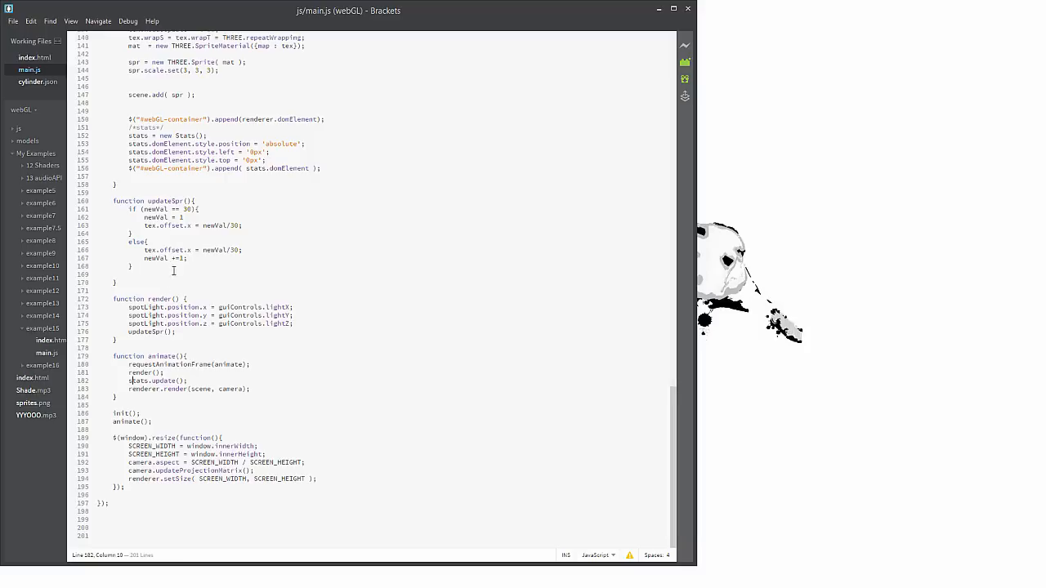
Add a framteRate variable with the value 30 between the updateSpr and render functions
click(162, 283)
key(Return)
key(Return)
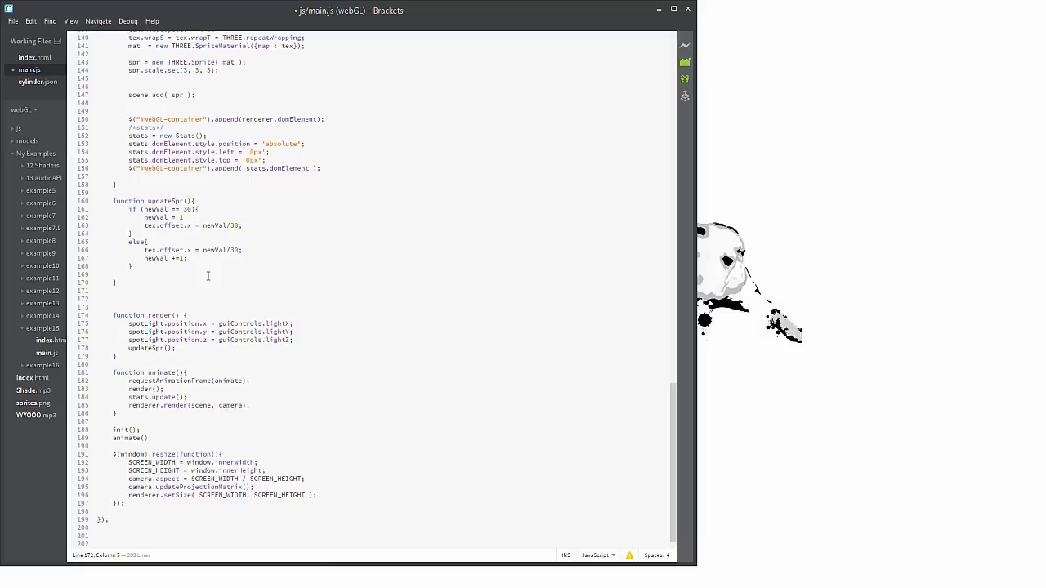
text(var )
text(rand)
key(BackSpace)
key(BackSpace)
key(BackSpace)
key(BackSpace)
text(framteRate=  30)
key(BackSpace)
key(BackSpace)
text(30;)
key(Return)
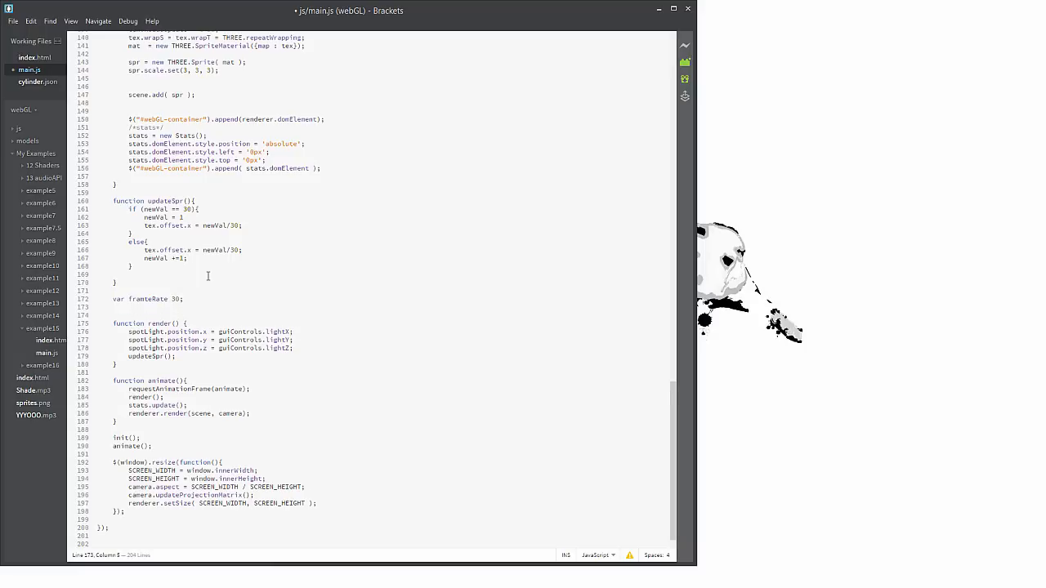
Declare a curTime variable without a value and insert the missing equals sign in the framteRate declaration
text(var =cur)
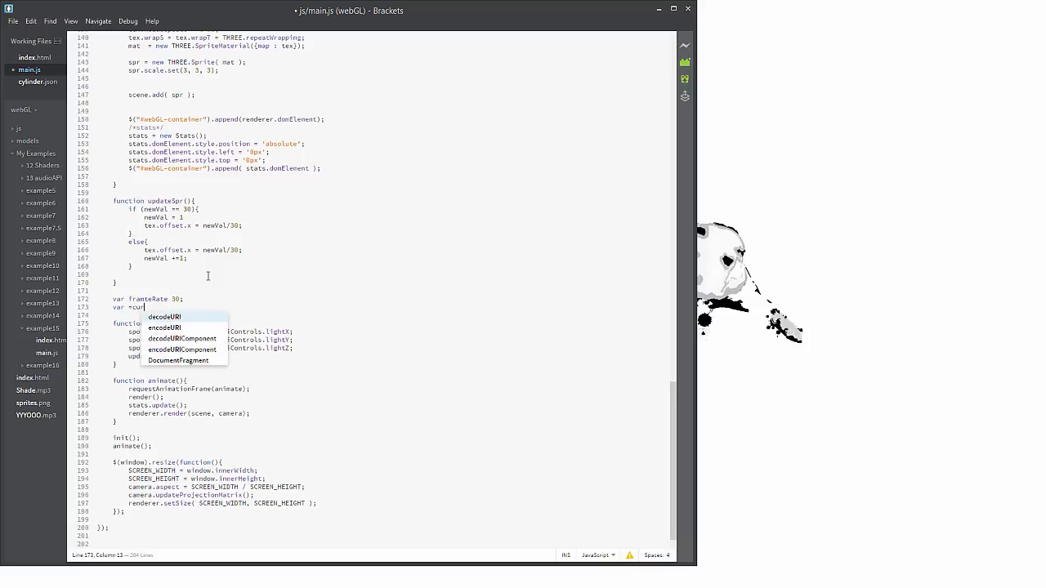
text(Time;)
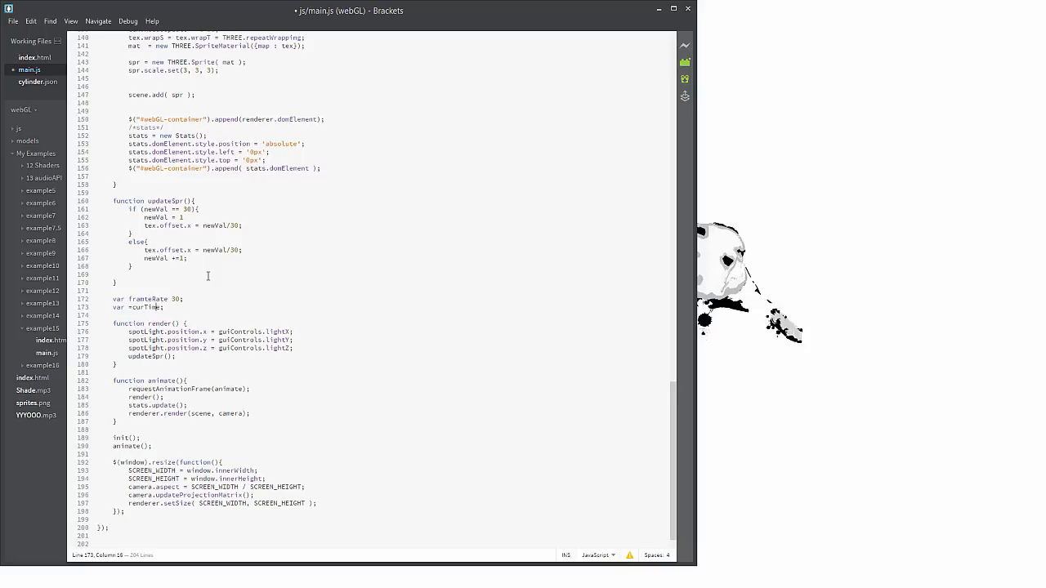
key(Down)
key(Right)
text(=)
key(Right)
key(Right)
key(Right)
key(Return)
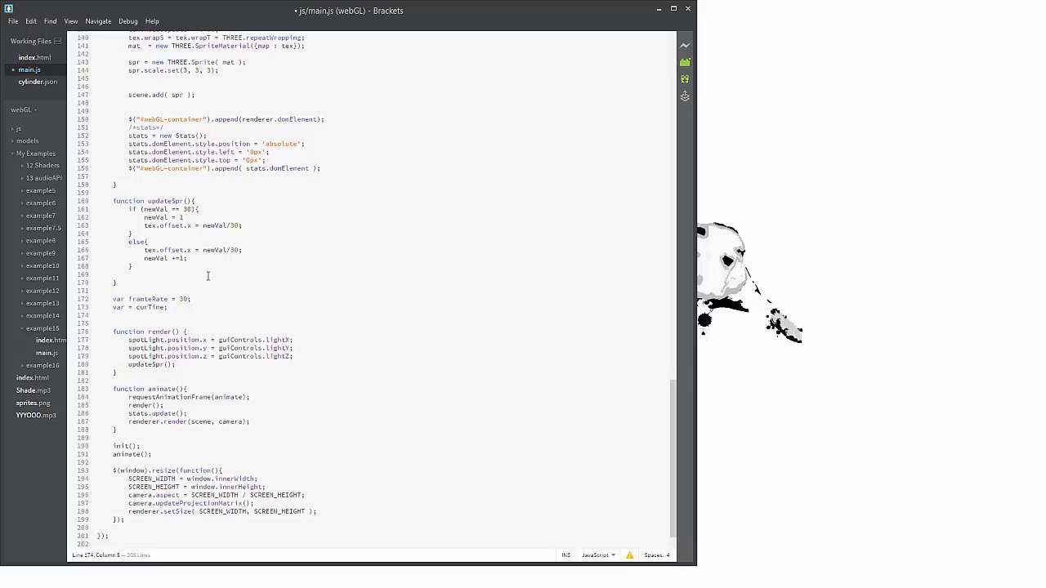
key(Right)
key(Right)
key(Right)
key(Right)
key(Right)
key(BackSpace)
key(BackSpace)
Declare an oldTime variable set to Date.now() below curTime
text(var oldTime= Dat)
key(BackSpace)
key(BackSpace)
key(BackSpace)
key(BackSpace)
text(Date)
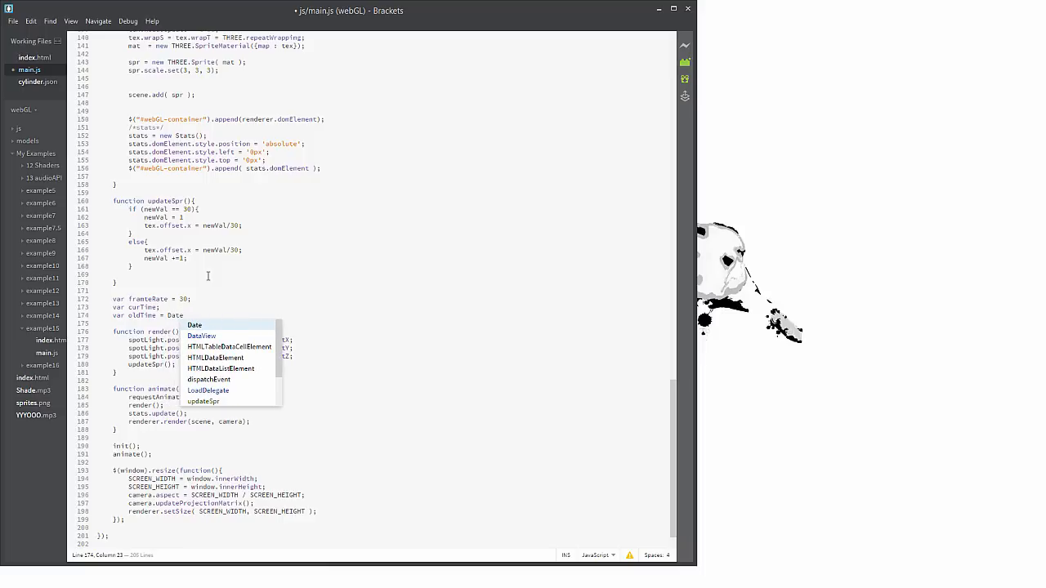
text(.now)
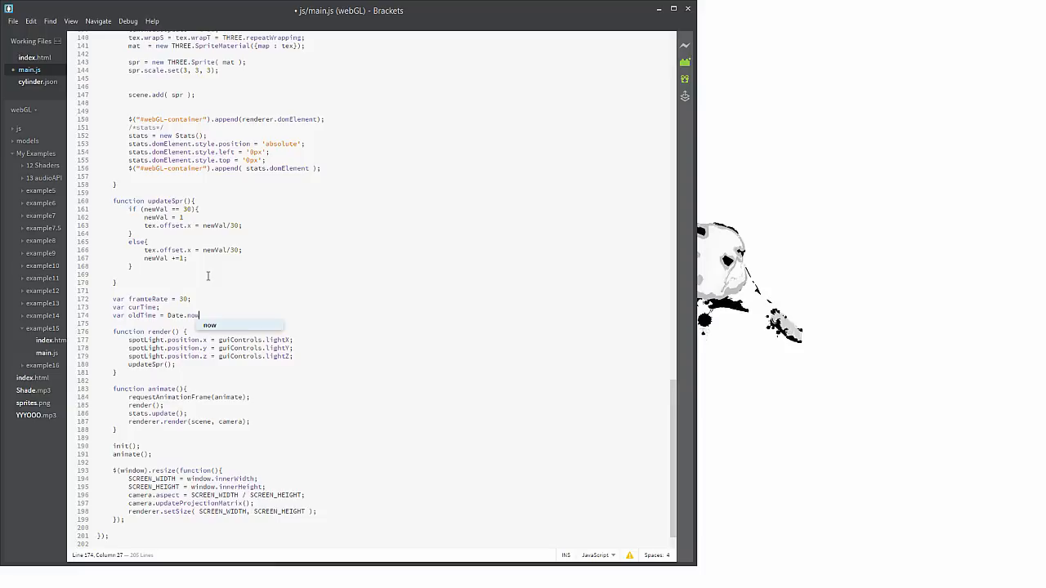
text(();)
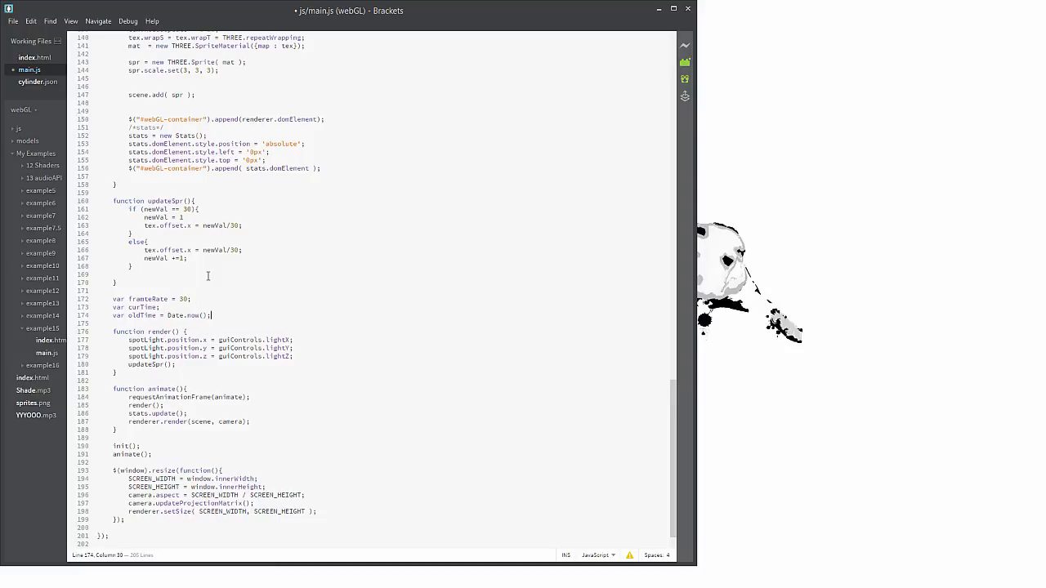
key(Return)
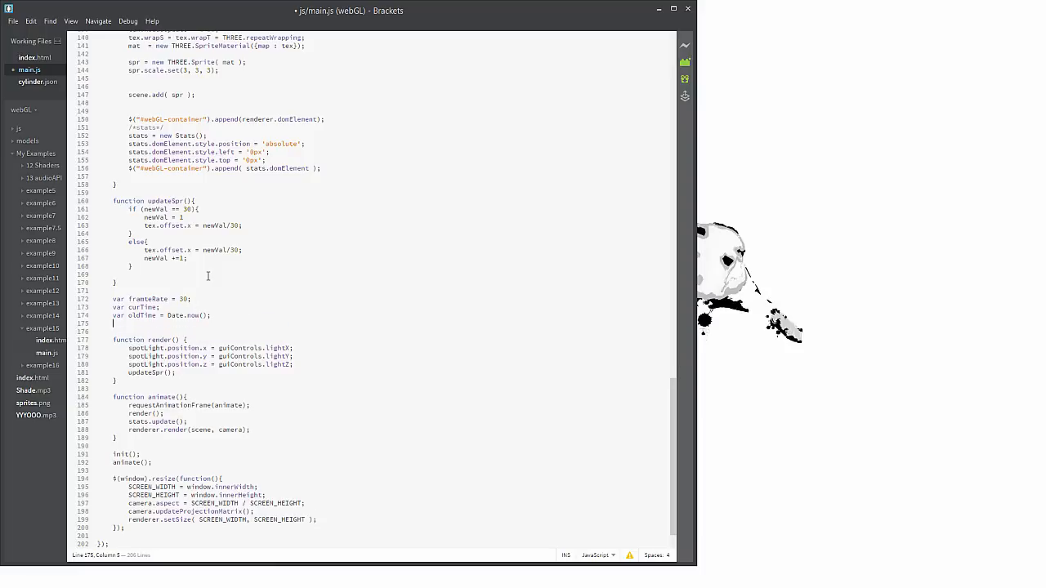
Declare an interval variable set to 1000/frameRate below the oldTime declaration
text(v v)
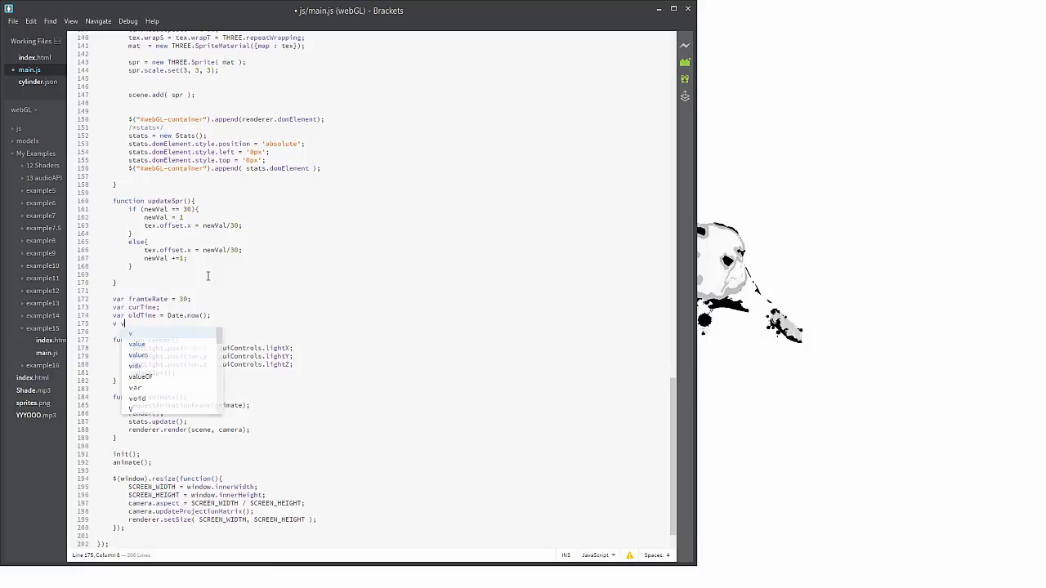
key(BackSpace)
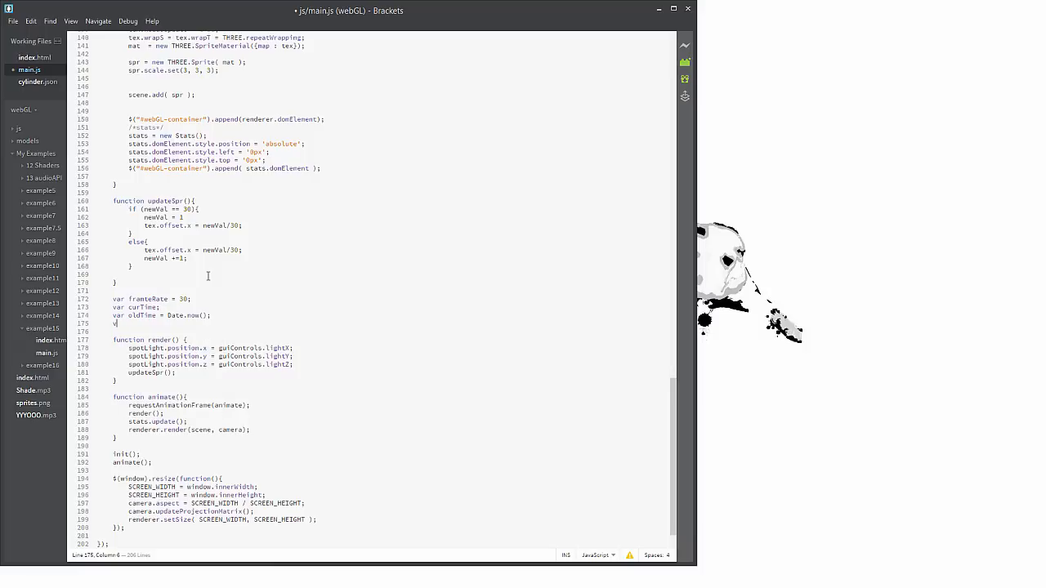
text(ar interval = 1000/fra)
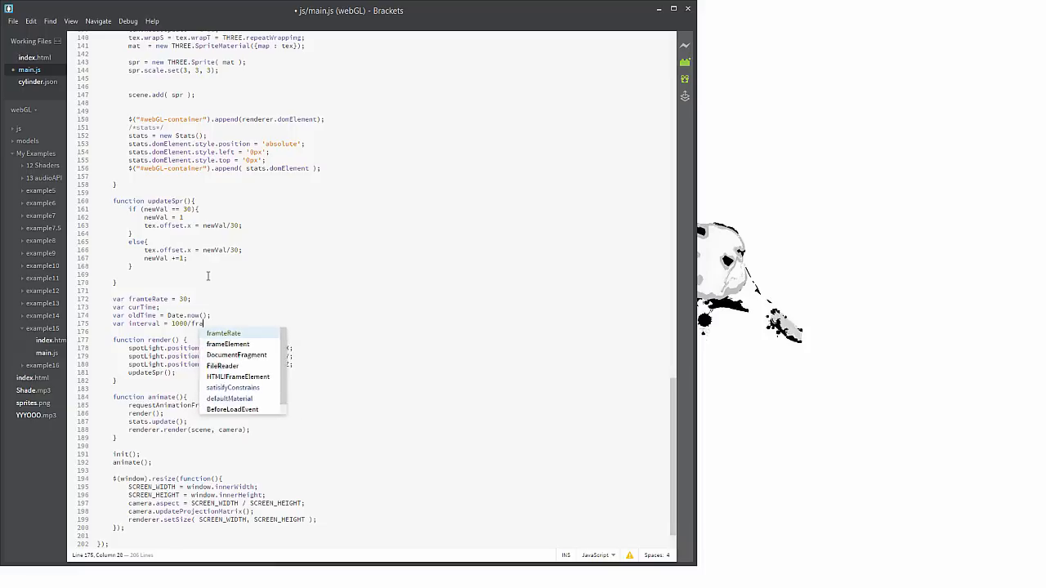
text(meRate)
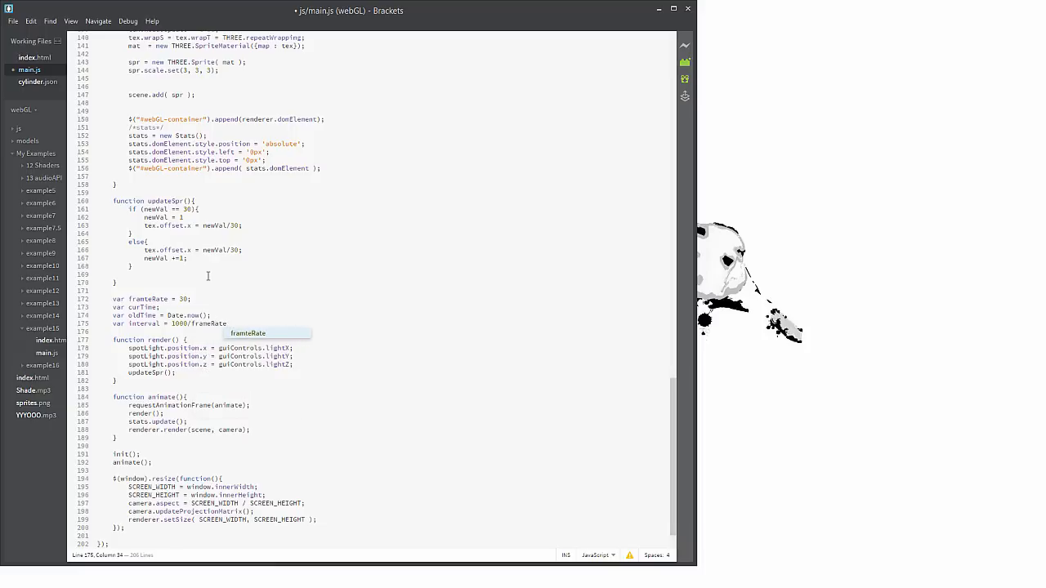
key(Return)
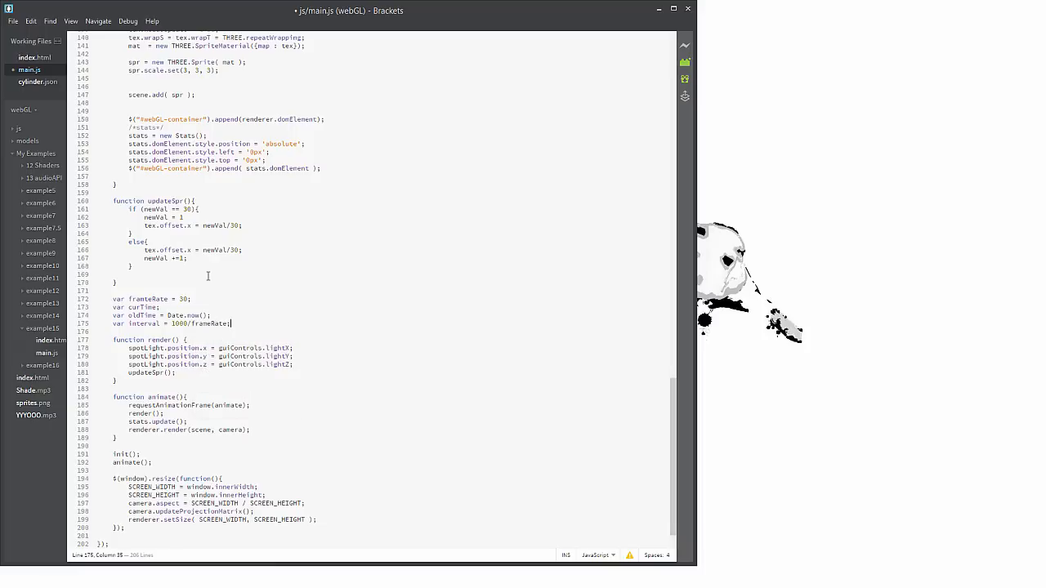
Correct the misspelled framteRate variable name to frameRate and add an empty line below the variable declarations
key(Up)
key(Up)
key(Left)
key(Up)
key(Up)
key(Right)
key(Right)
key(Right)
key(Right)
key(Right)
key(BackSpace)
key(Down)
key(Down)
key(Down)
key(Down)
key(Return)
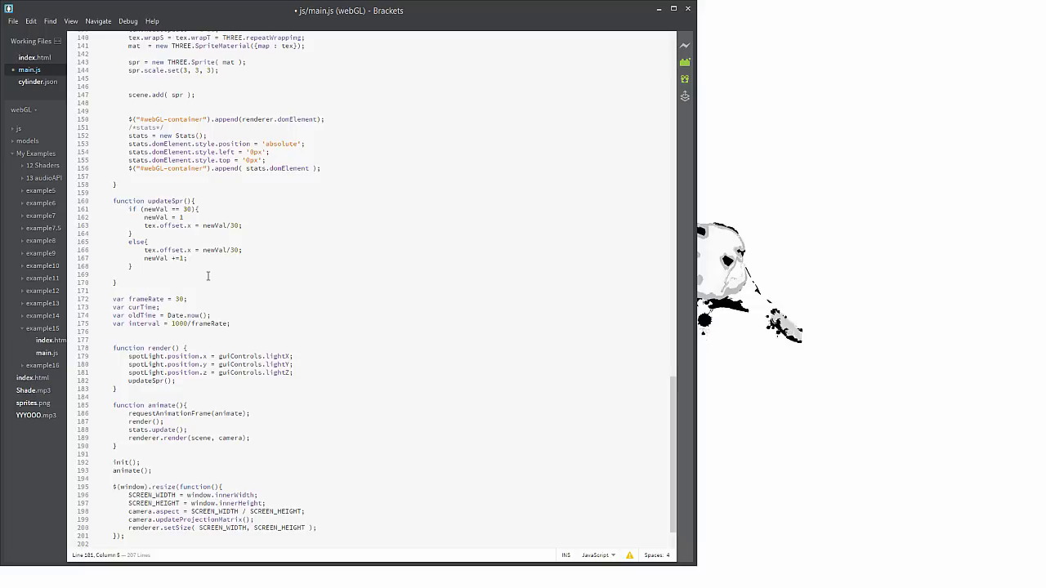
Insert empty lines above and below the updateSpr() call inside the render function
click(298, 374)
key(Return)
key(Return)
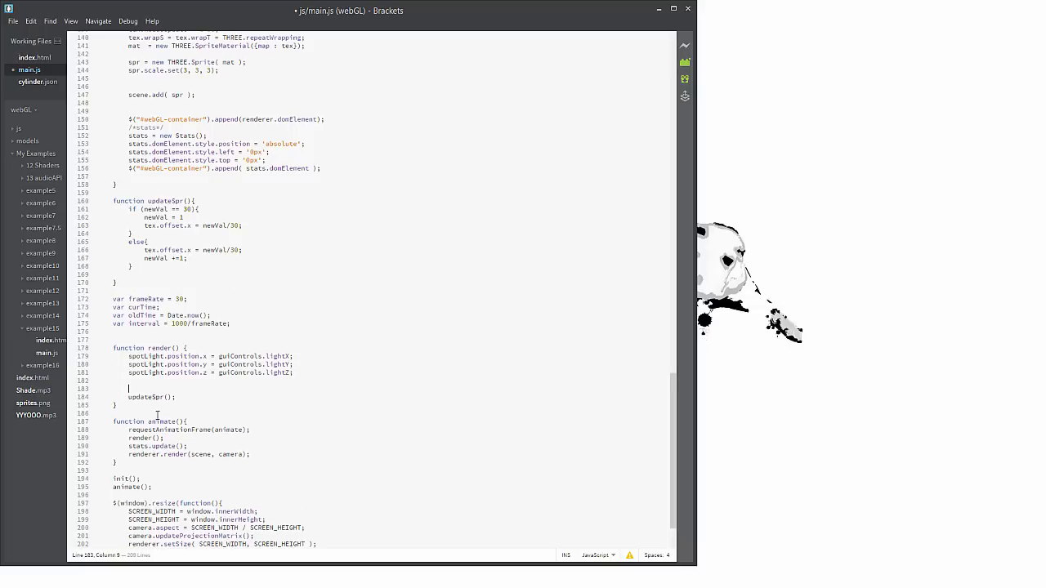
click(204, 399)
key(Return)
key(Return)
key(Return)
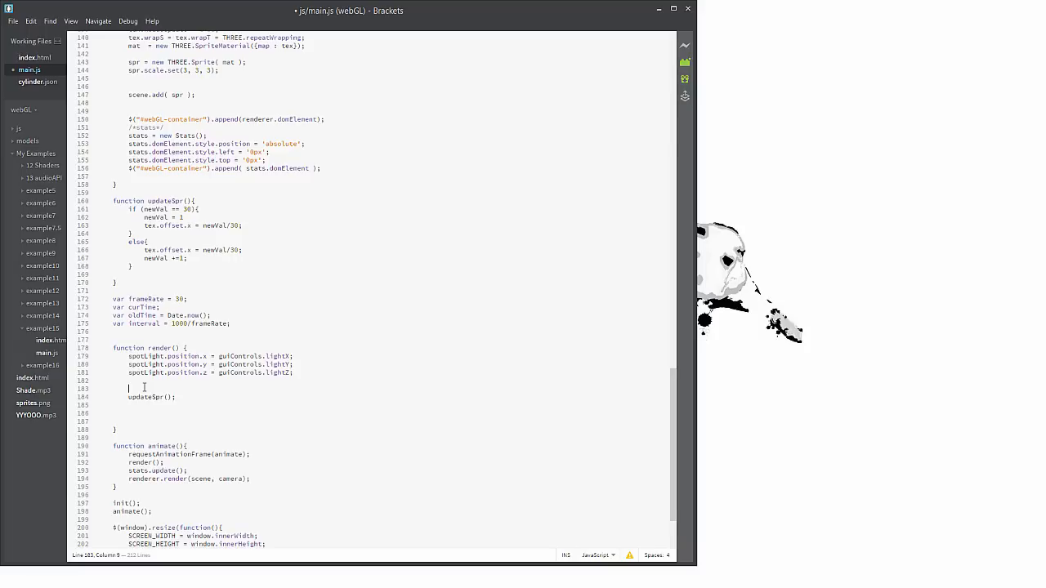
Assign Date.now() to curTime in the render function, above the updateSpr() call
text(curTime)
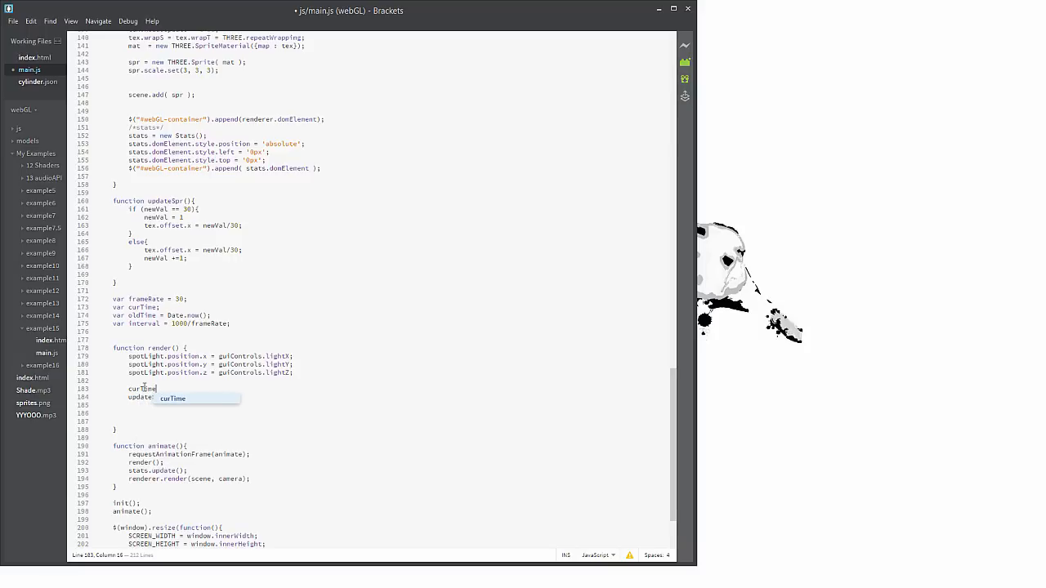
text( = )
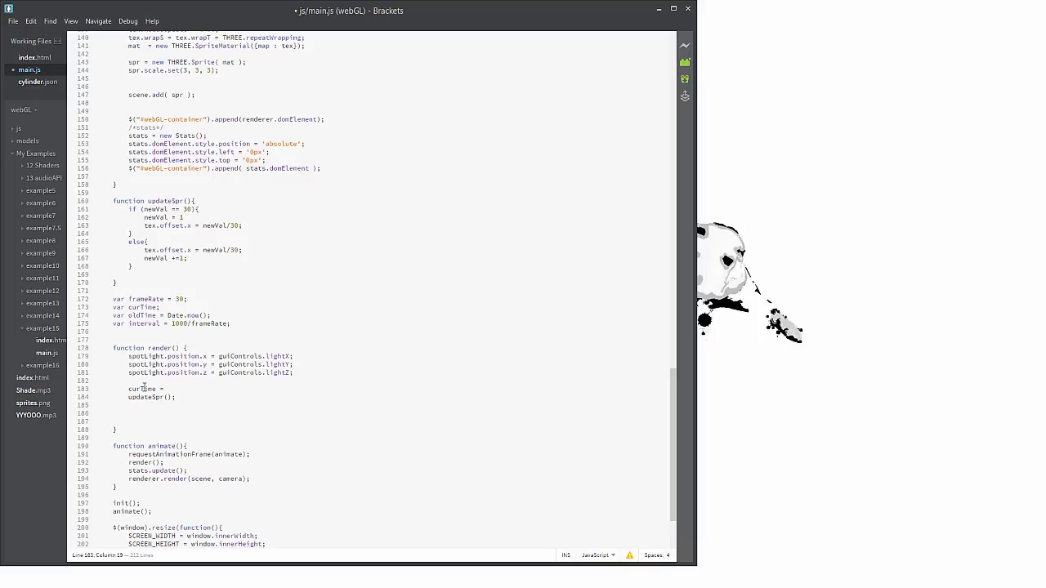
text(Date)
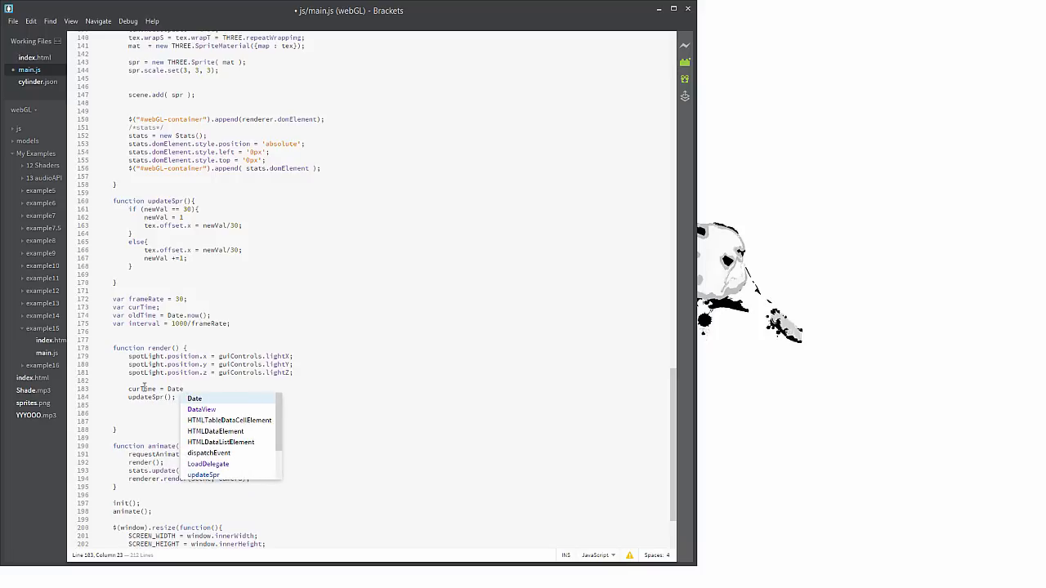
text(.)
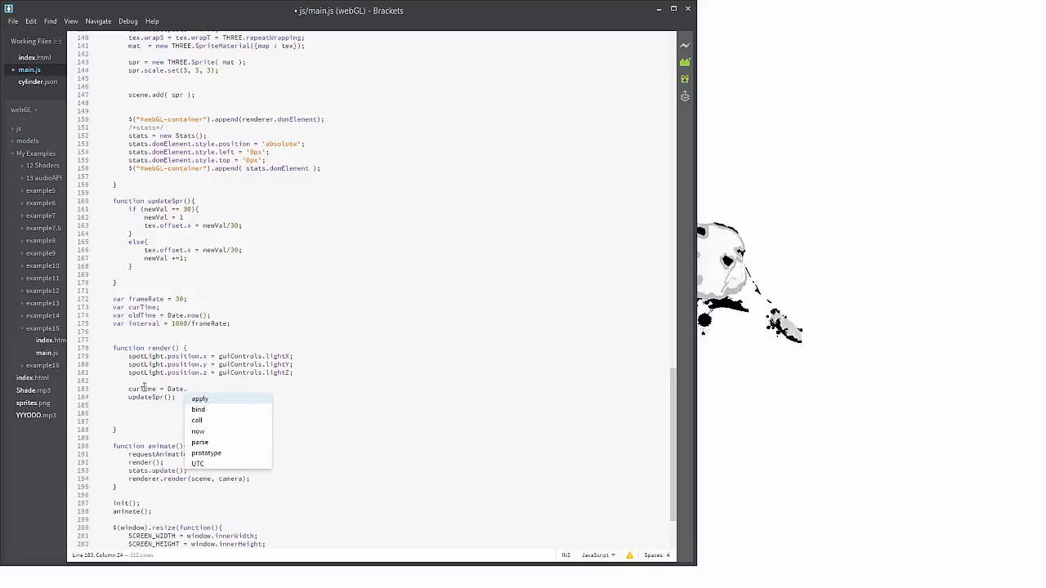
text(now();)
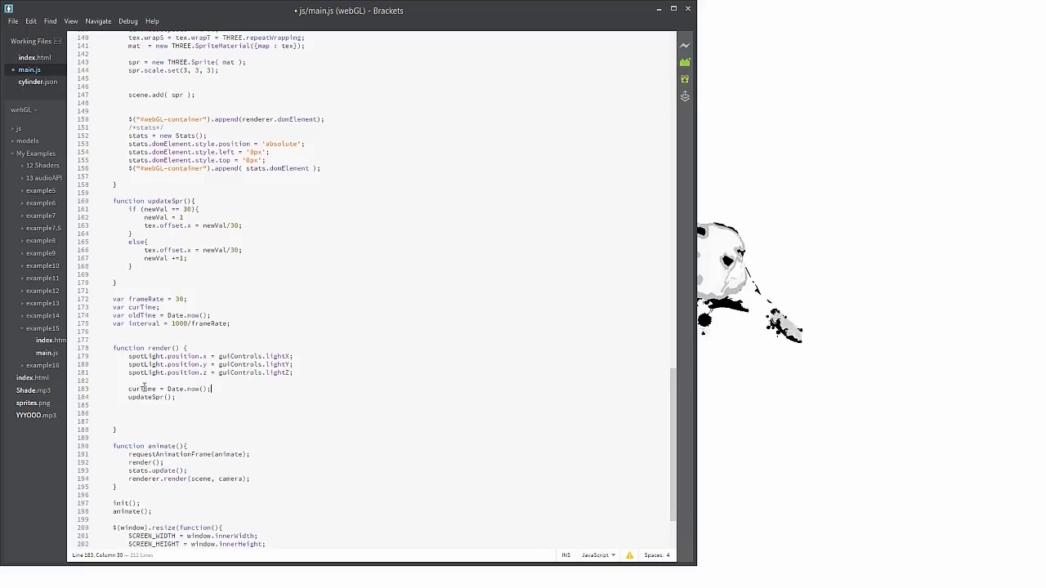
Set delta to curTime - oldTime on the line below the curTime assignment in render
key(Return)
text(delta)
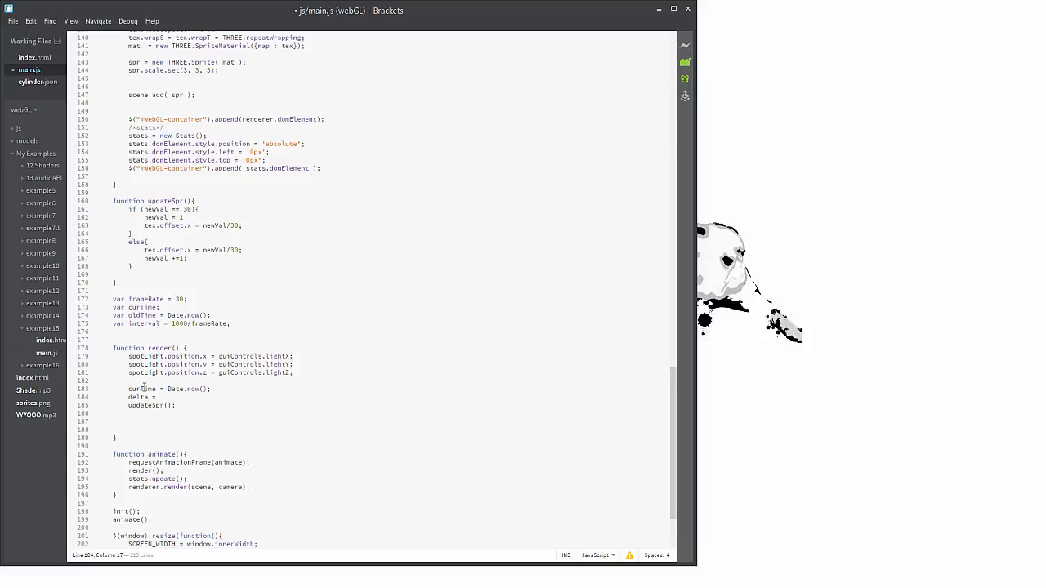
text(= curTime -old)
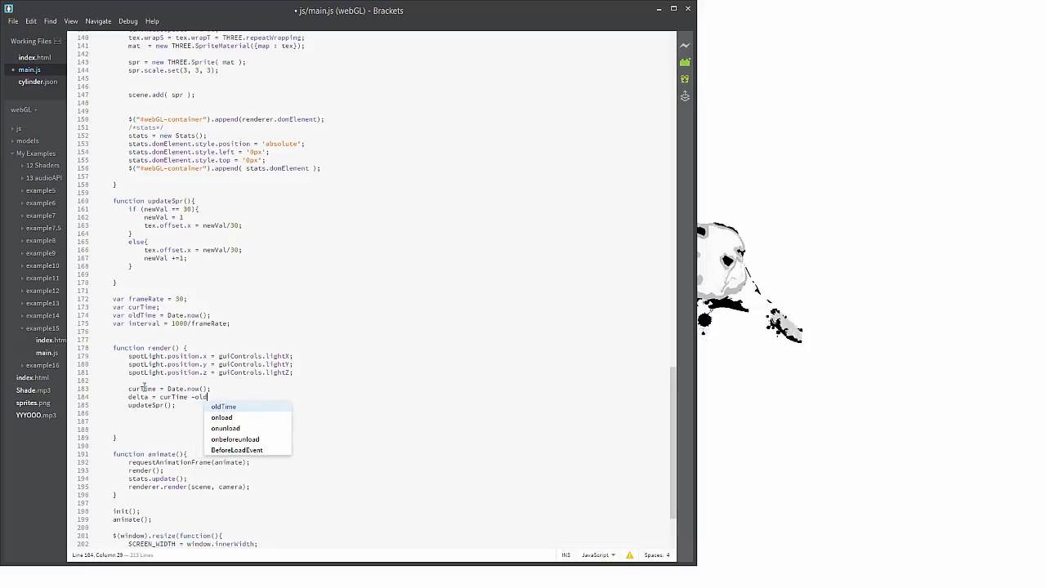
key(BackSpace)
key(BackSpace)
key(BackSpace)
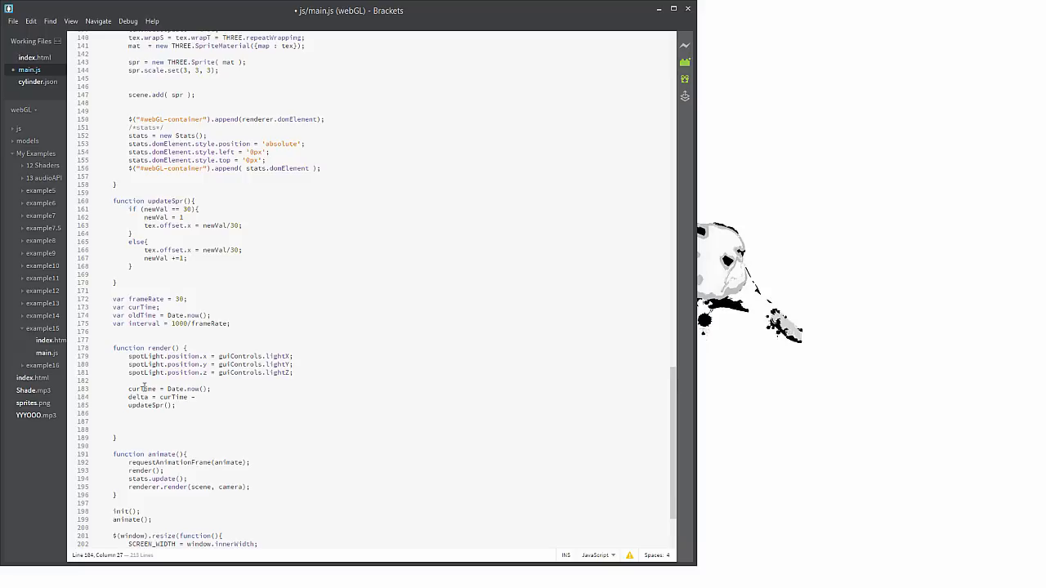
text(oldTime)
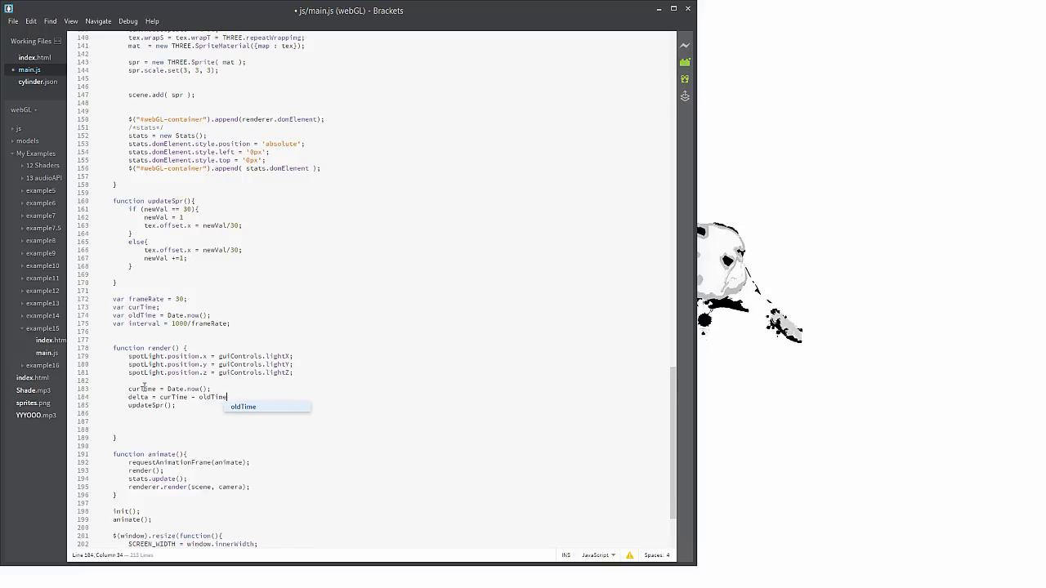
text(;)
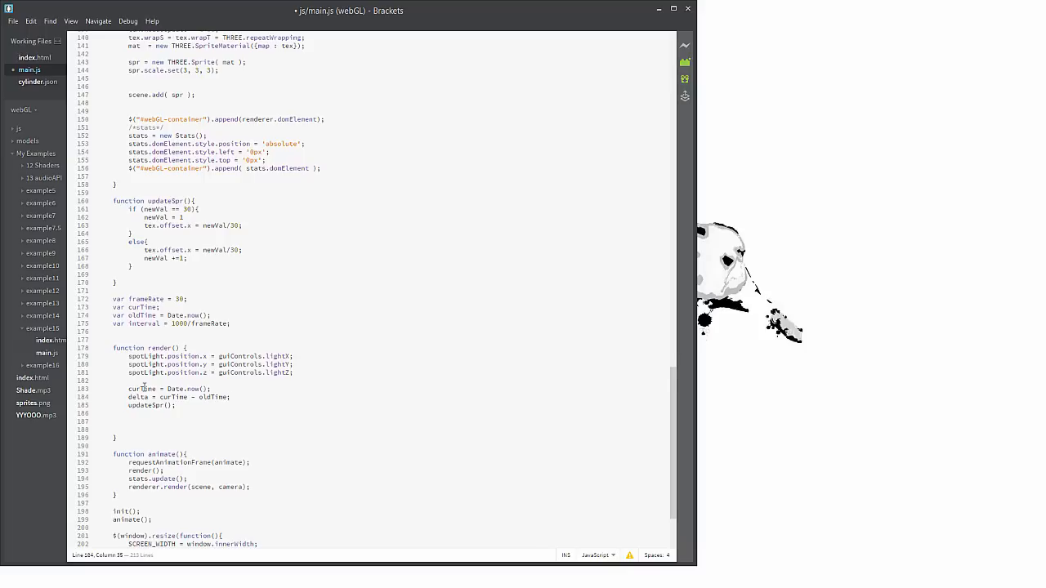
Open an if block with the condition delta > interval above the updateSpr() call
key(Return)
key(Return)
text(if)
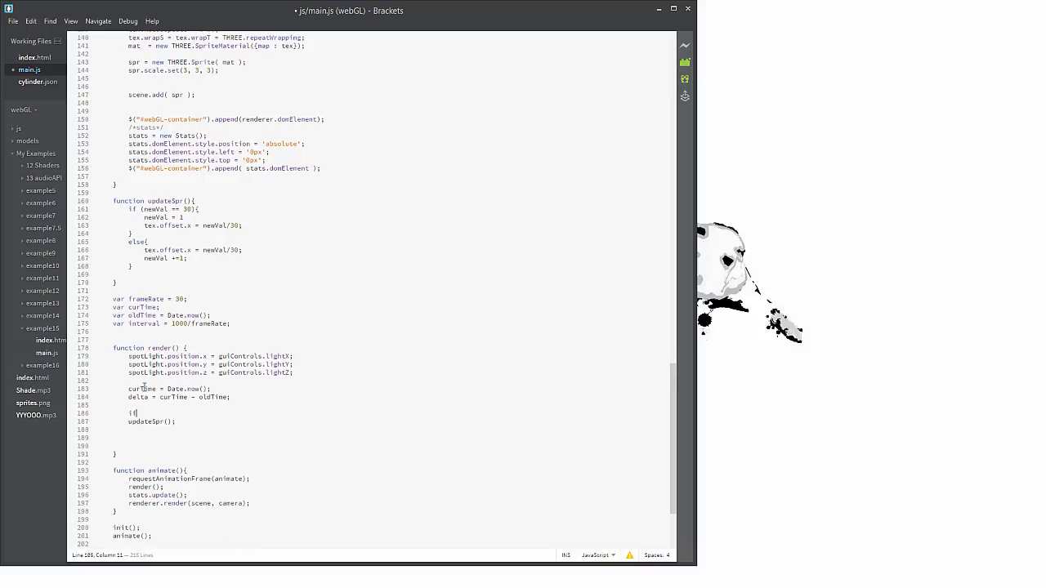
text( (de)
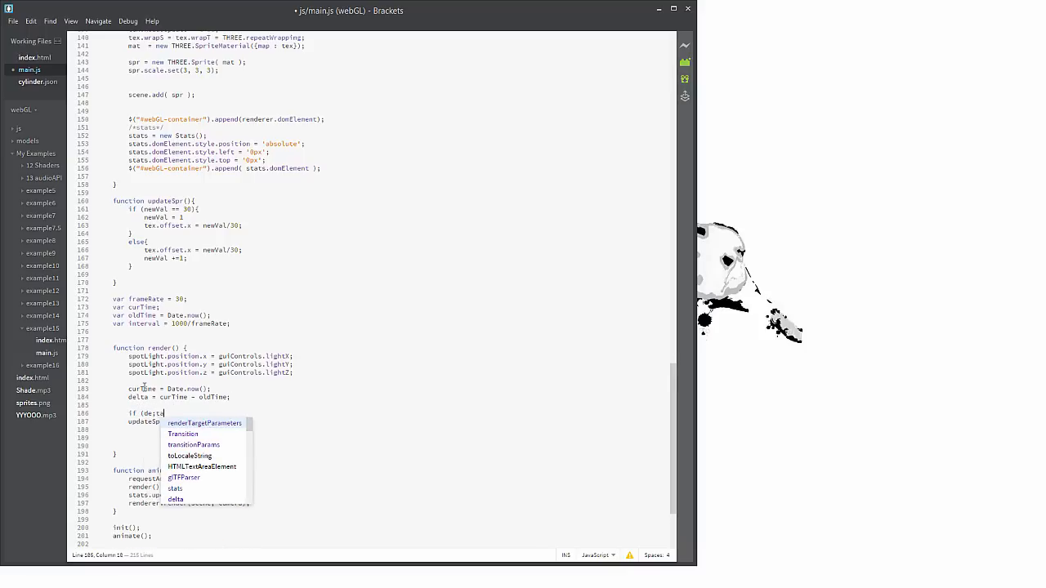
text(lta)
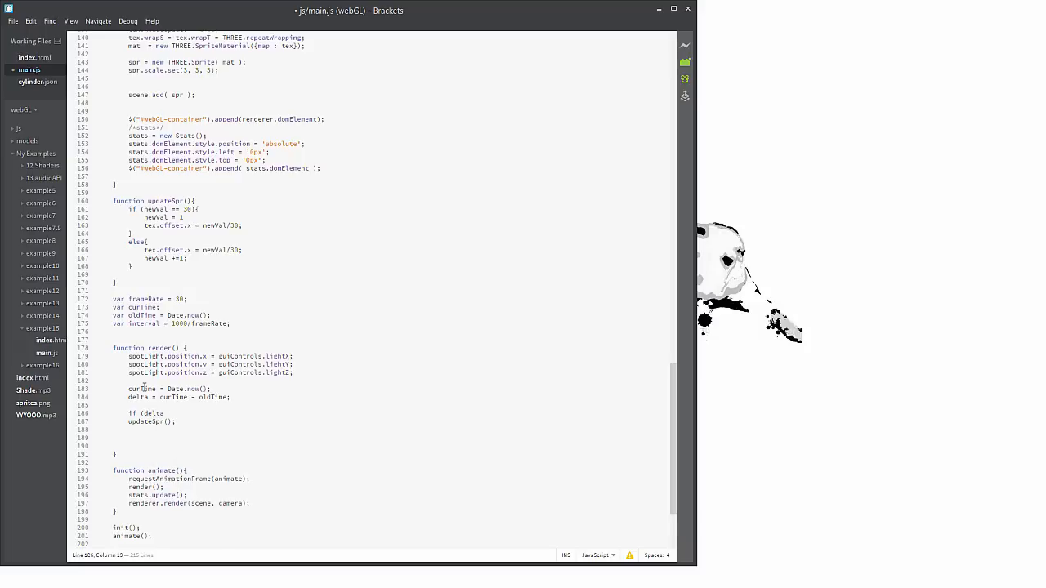
text( > interval)
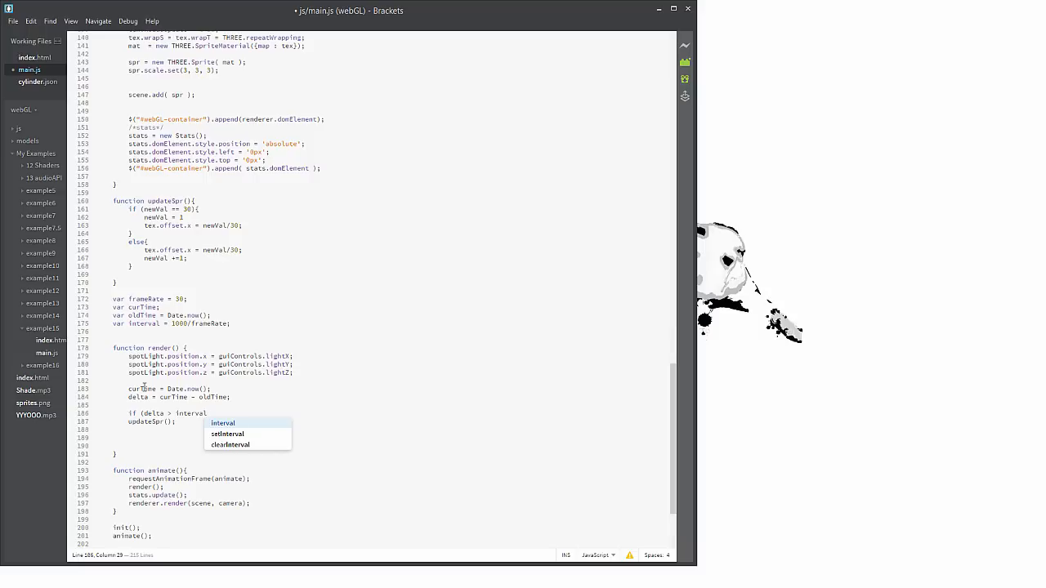
text(){)
key(Return)
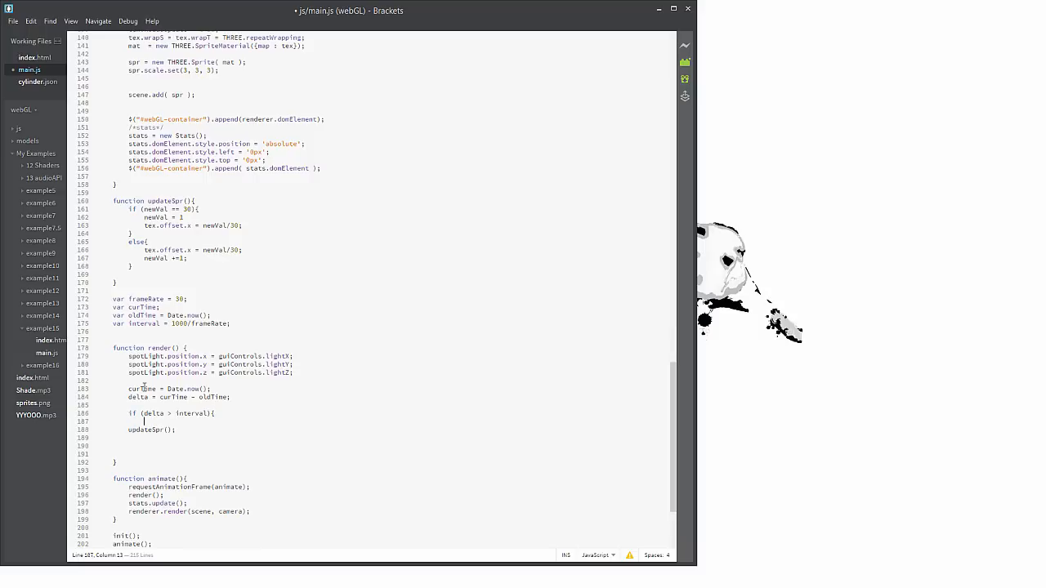
Indent the updateSpr() call one level so it sits inside the if block
key(Down)
key(Down)
key(Down)
key(Up)
key(Up)
key(Left)
key(Down)
key(Tab)
key(Up)
Inside the if block, set oldTime to curTime - (delta % interval) above the updateSpr() call
text(then)
key(BackSpace)
key(BackSpace)
key(BackSpace)
key(BackSpace)
key(BackSpace)
text(oldTime)
text(= cur)
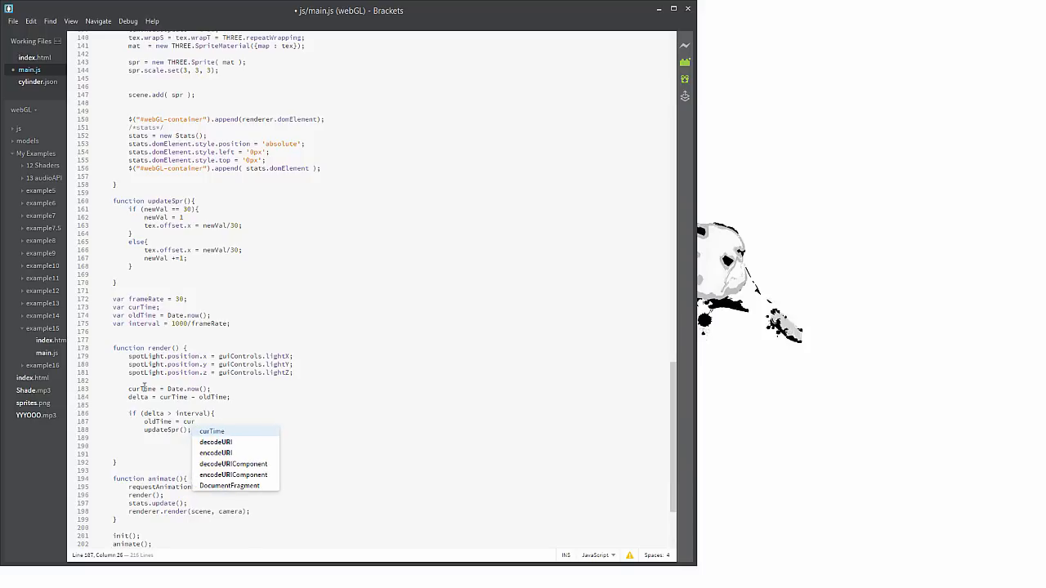
text(Time)
key(BackSpace)
key(BackSpace)
text(me)
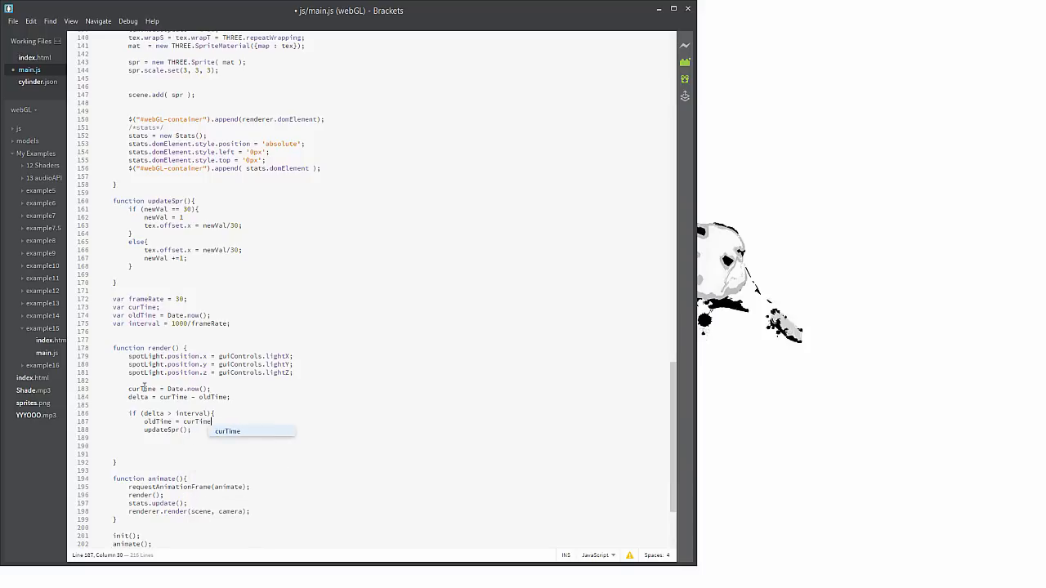
text(- ()
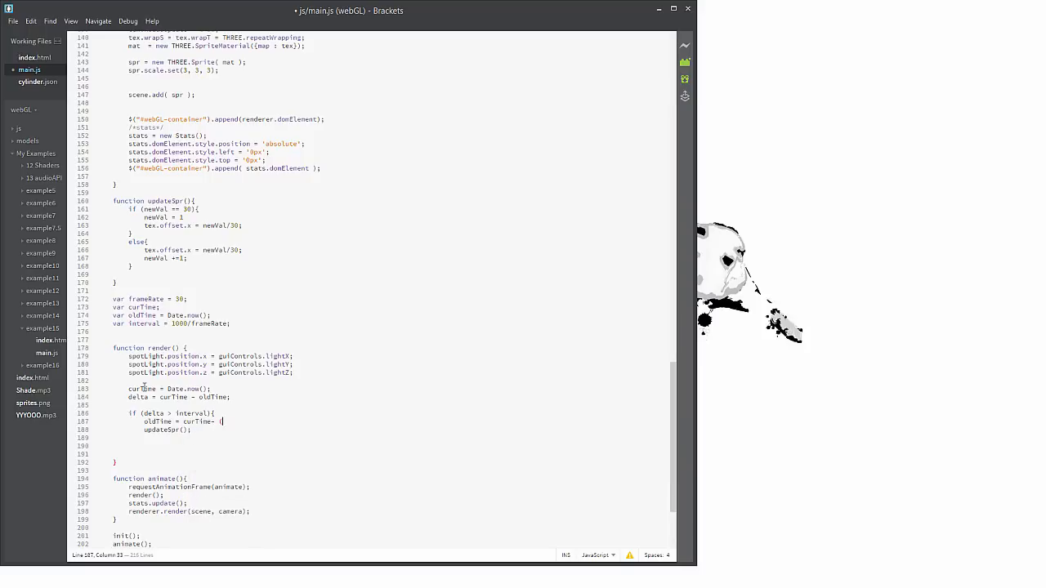
text(delta % interva)
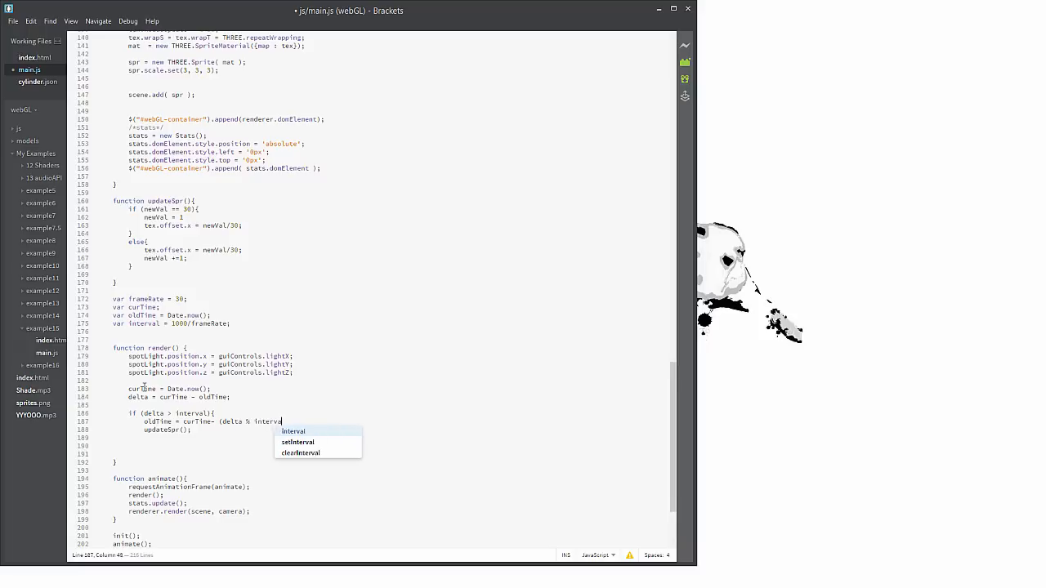
text(l))
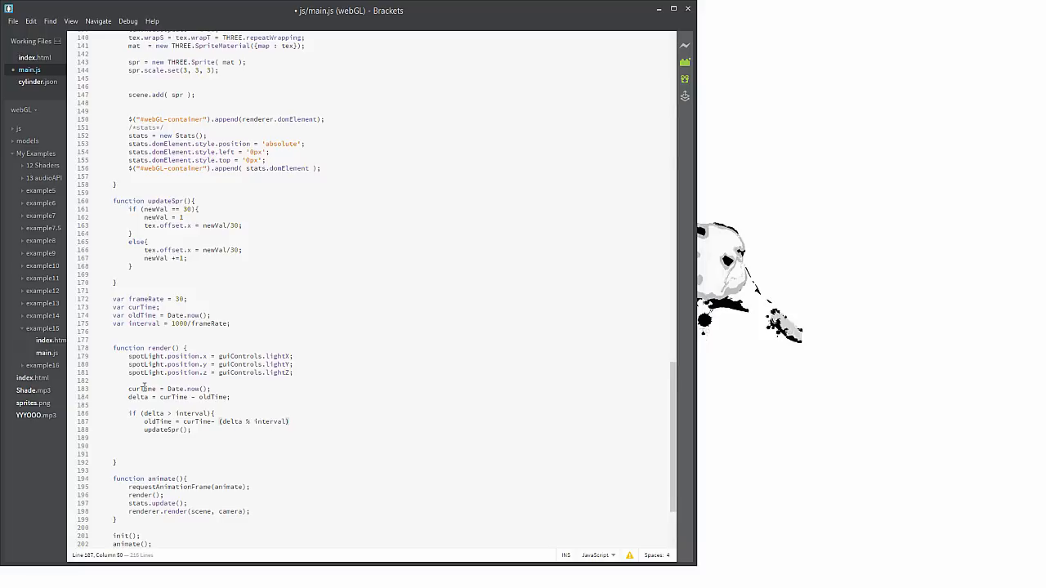
text(;)
Close the if block with a curly brace below the updateSpr() call
key(Down)
key(End)
key(Return)
text(})
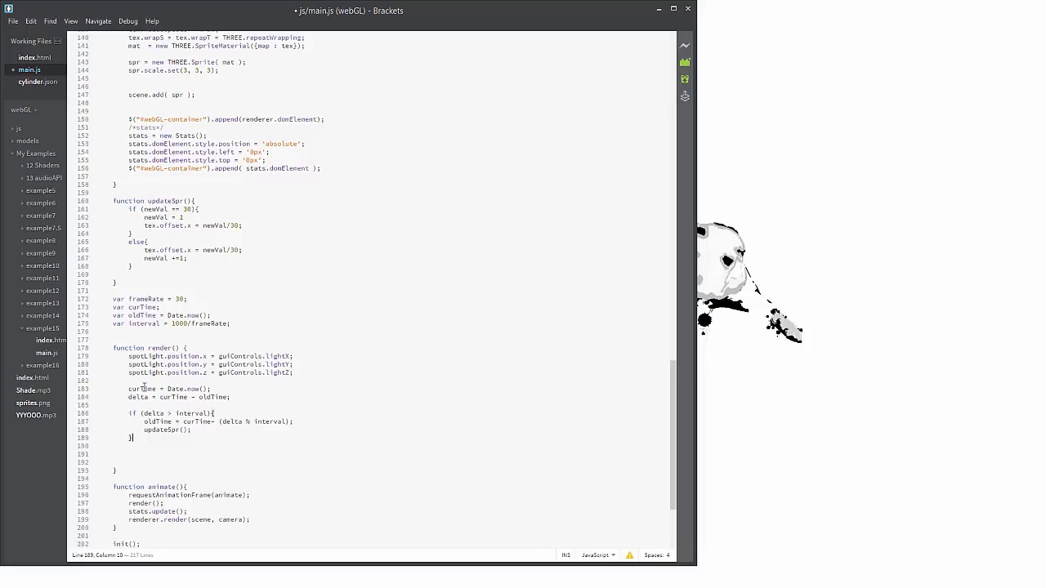
Add the missing space before the minus sign in the oldTime assignment and remove one empty line at the end of render
key(Down)
key(Down)
key(Up)
key(Up)
key(Left)
key(Left)
key(Left)
key(Left)
key(Left)
key(Left)
key(Left)
key(Left)
key(Left)
key(Left)
key(Right)
key(Down)
key(Down)
key(Down)
key(Down)
key(BackSpace)
Declare a delta variable without a value below the interval declaration
click(222, 325)
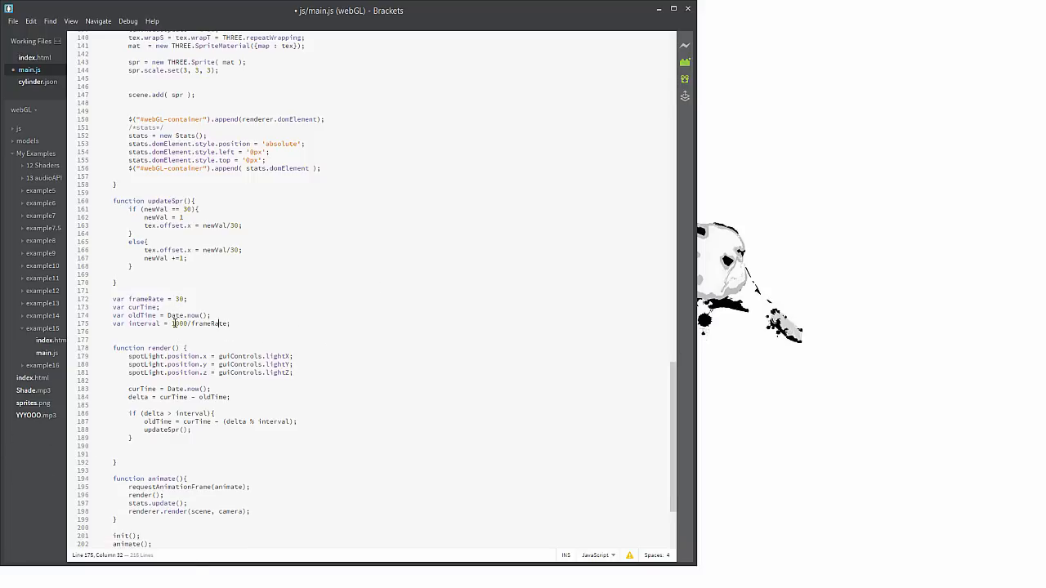
click(174, 323)
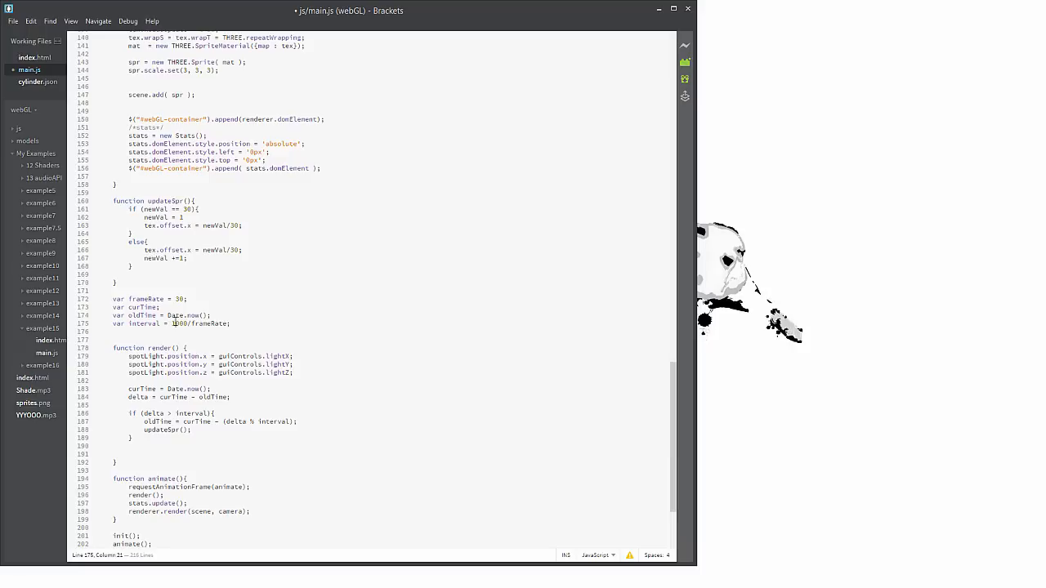
click(228, 323)
key(Return)
text(var delta)
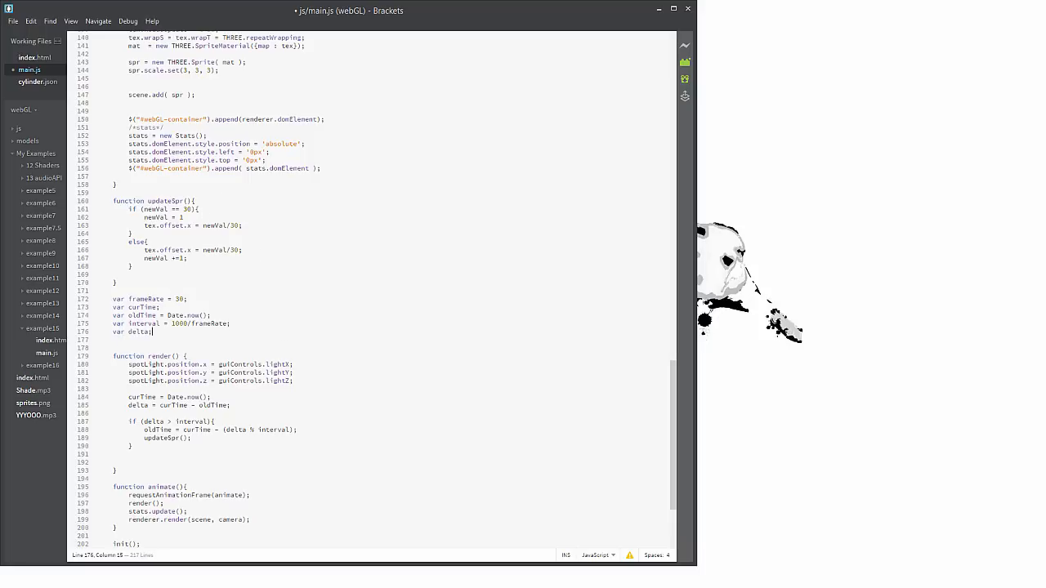
text(;)
Save main.js and switch to the WebGL page in Opera
click(13, 21)
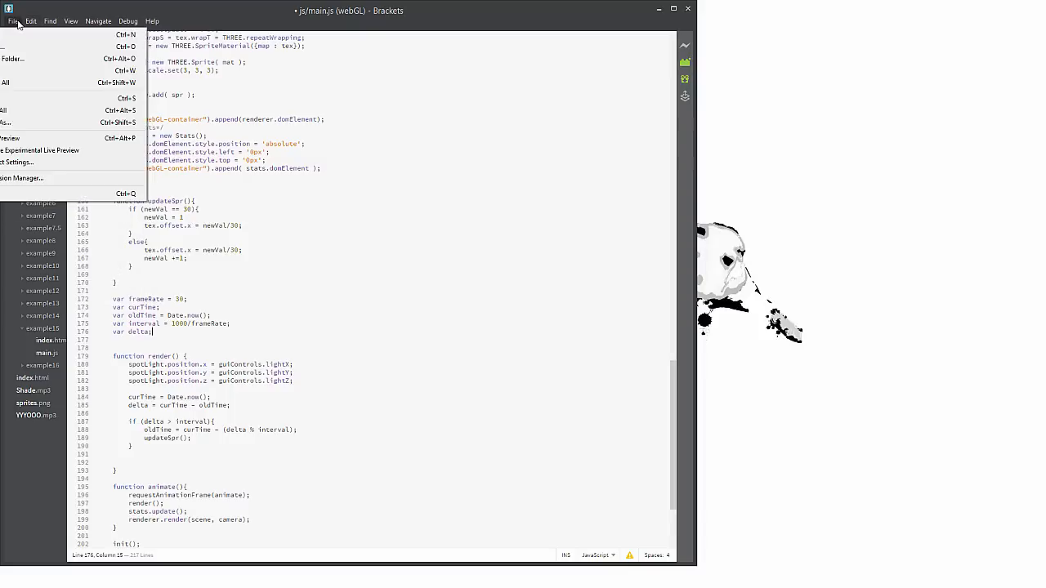
click(24, 97)
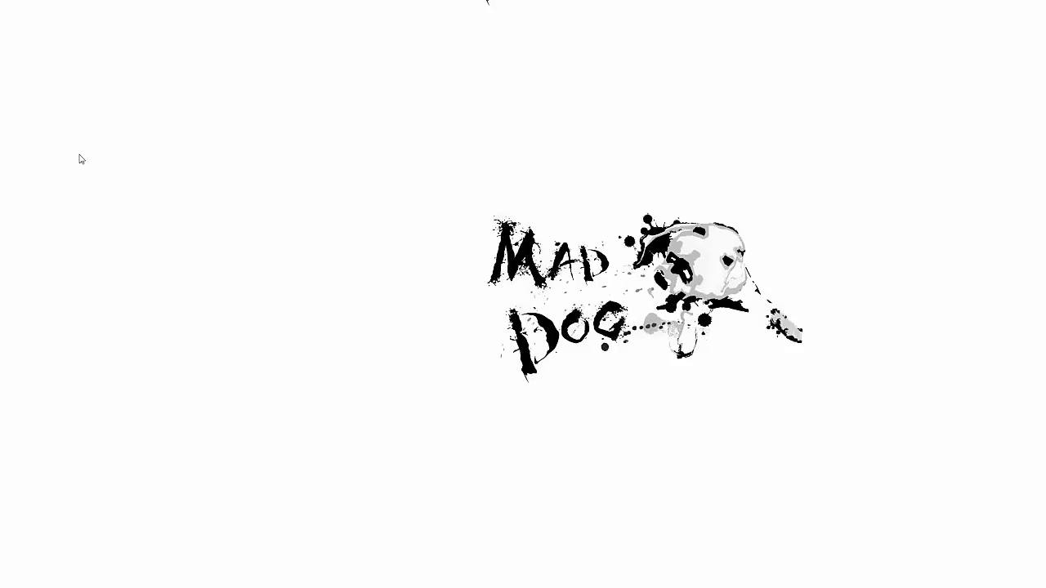
key(alt+Tab)
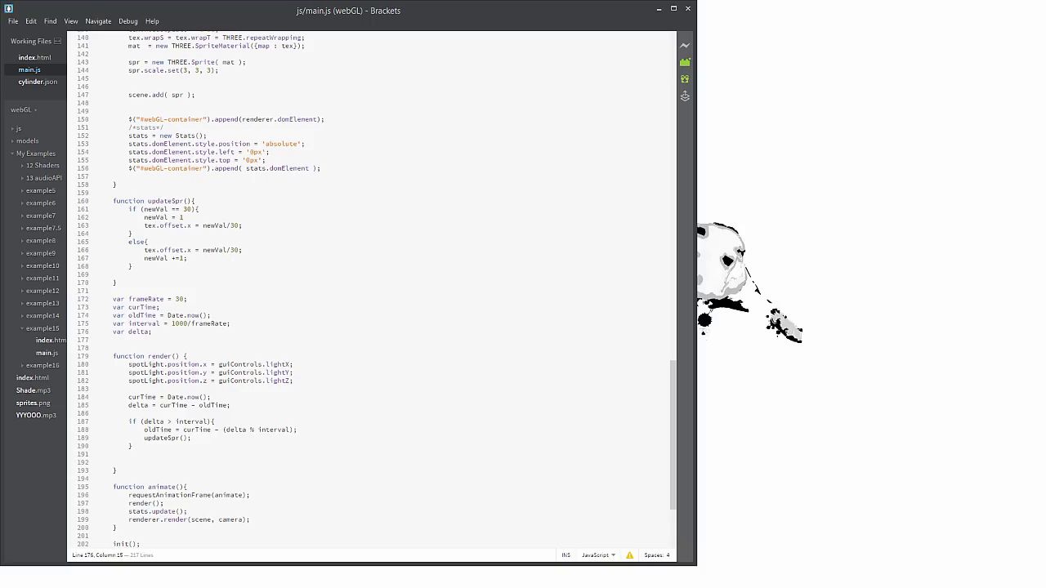
key(alt+Tab)
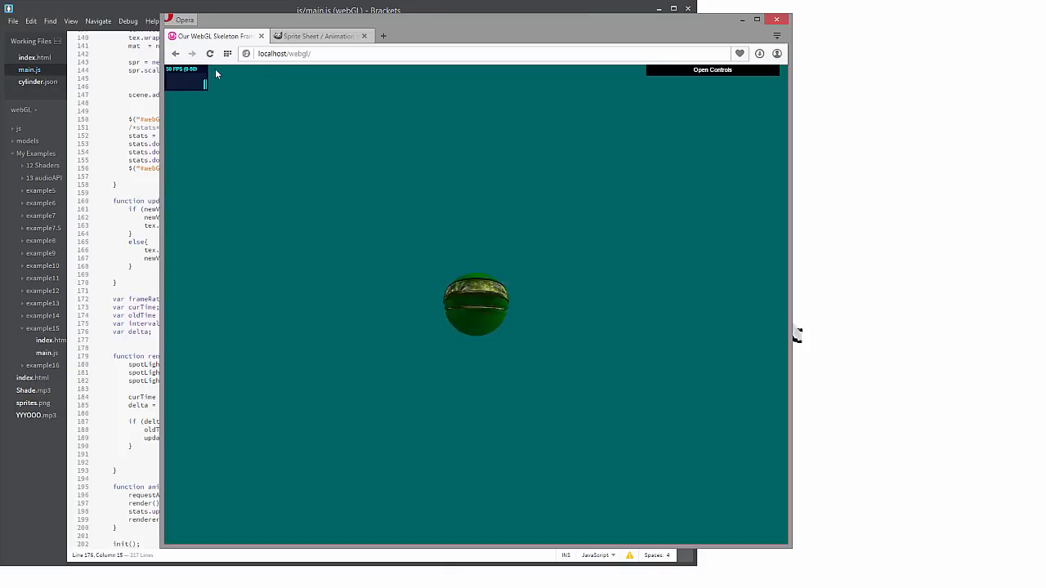
Reload the WebGL page to check the sprite animation, then review the updateSpr, timing and render code of main.js in Brackets
click(210, 53)
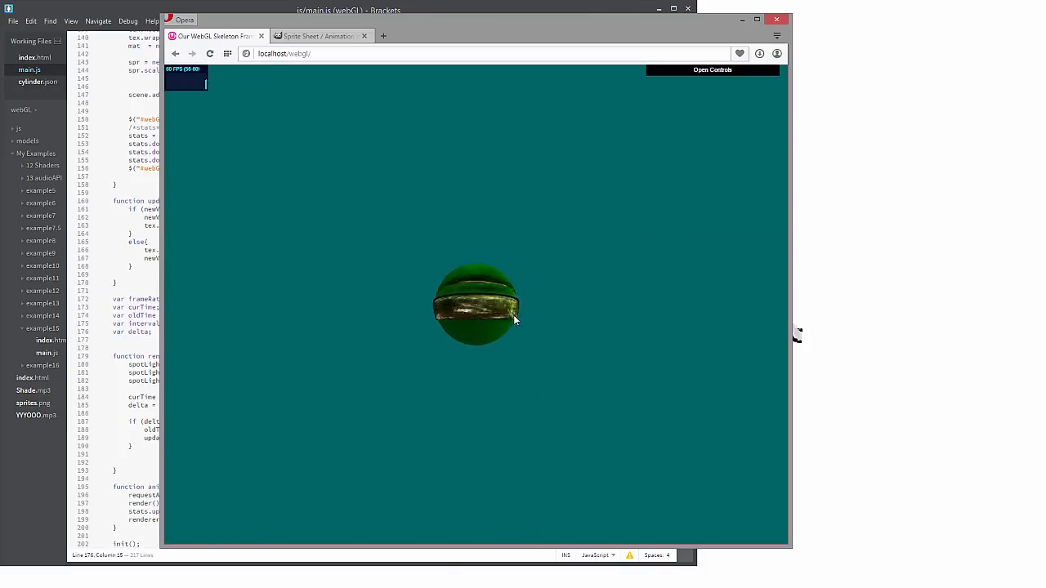
click(120, 398)
scroll(205, 406, down, 5)
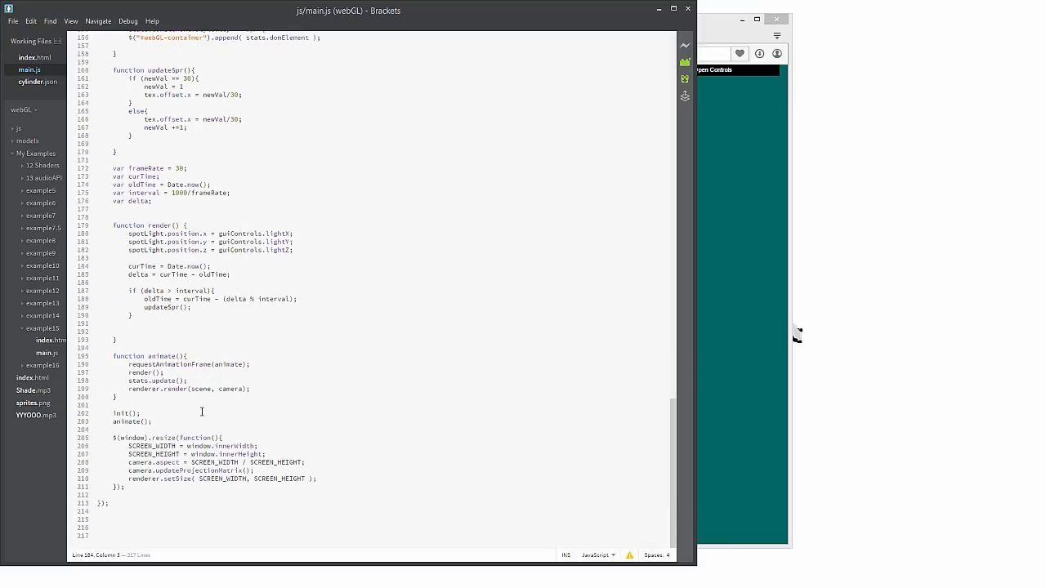
scroll(283, 403, up, 13)
scroll(284, 403, up, 5)
scroll(281, 398, down, 8)
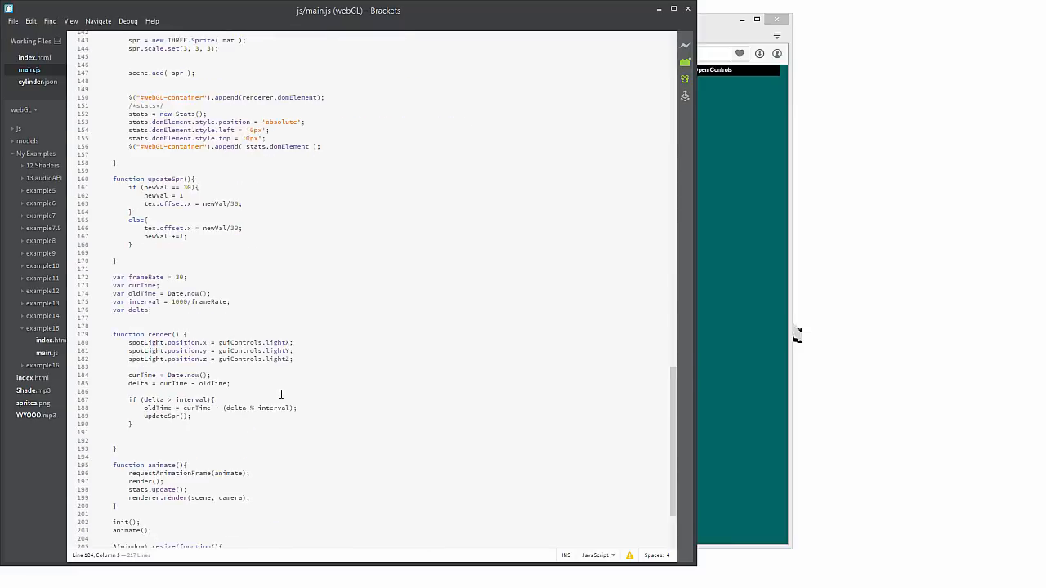
scroll(281, 395, up, 7)
scroll(281, 394, down, 8)
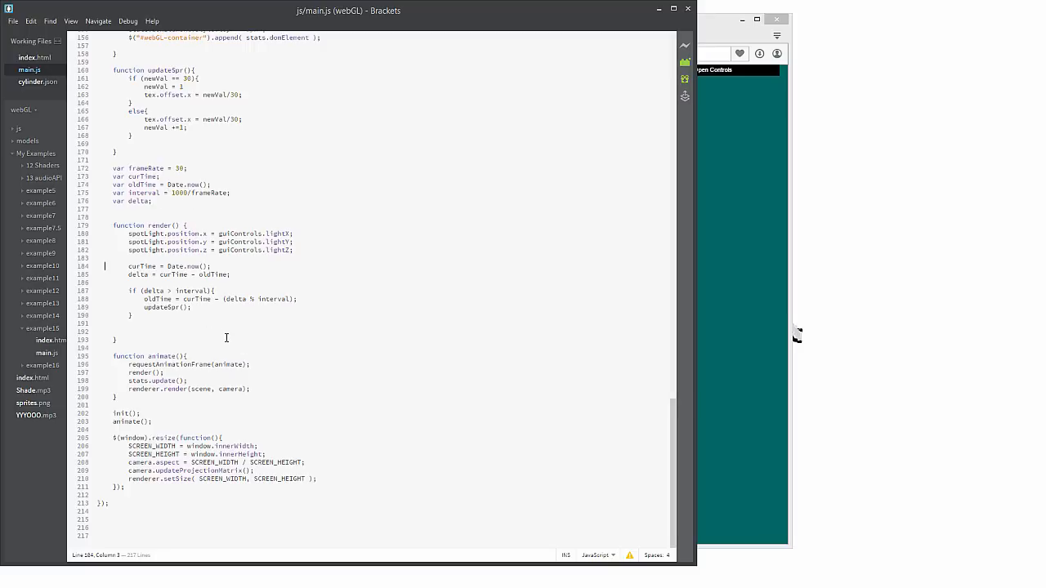
Set all three spr.scale.set values of the sprite to 5
scroll(226, 337, up, 15)
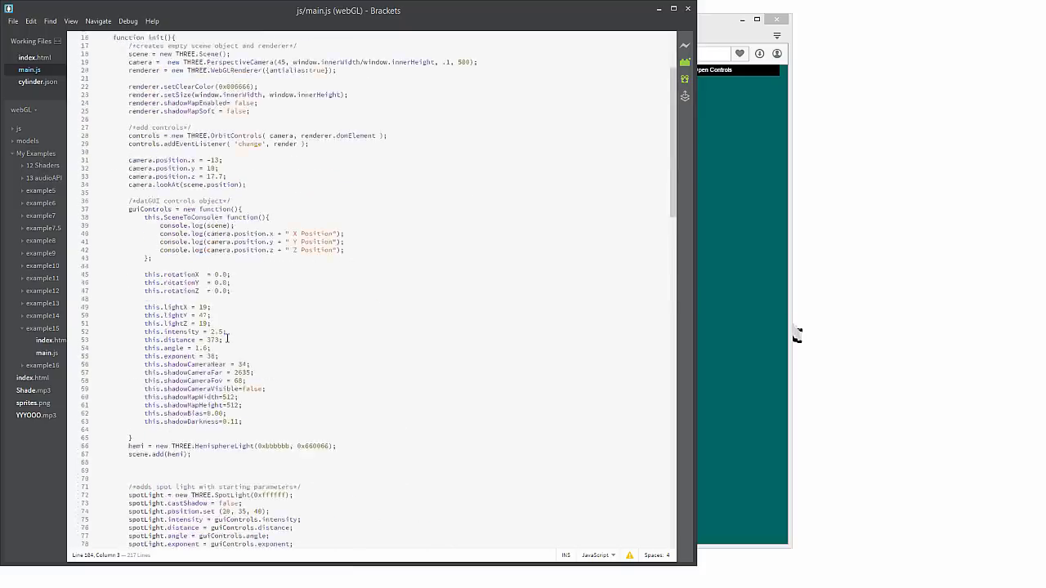
scroll(226, 338, down, 5)
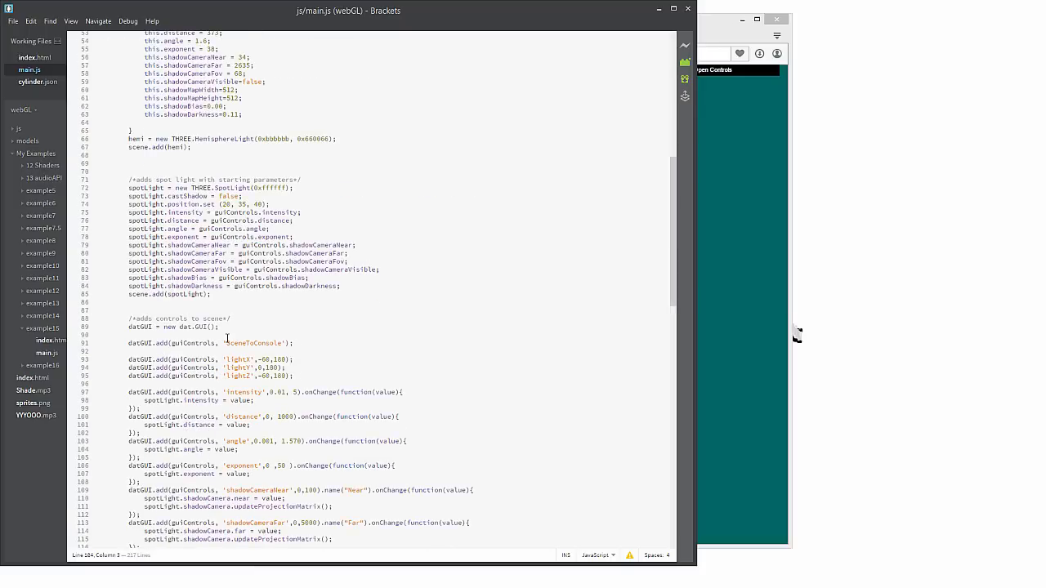
scroll(227, 338, down, 6)
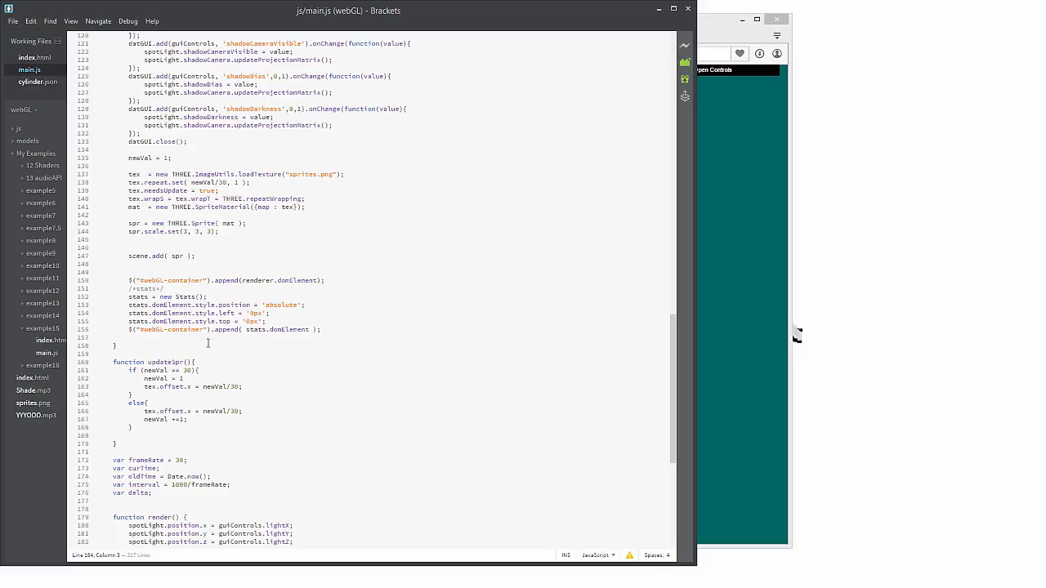
double_click(185, 232)
text(5)
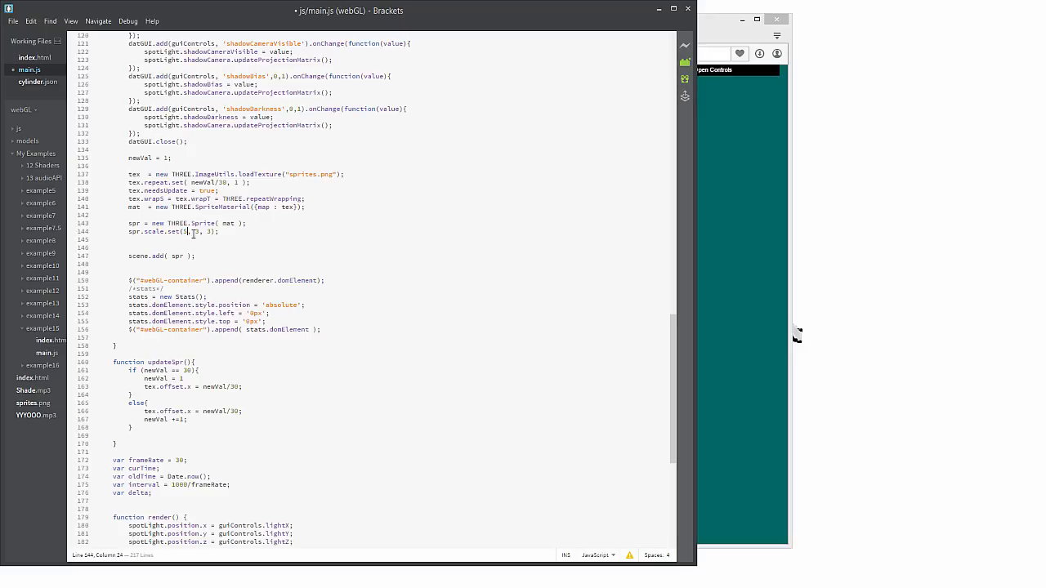
double_click(197, 232)
text(5)
double_click(209, 232)
text(t)
key(BackSpace)
text(5)
Save main.js and reload the WebGL page in Opera to check the sprite at scale 5
click(30, 21)
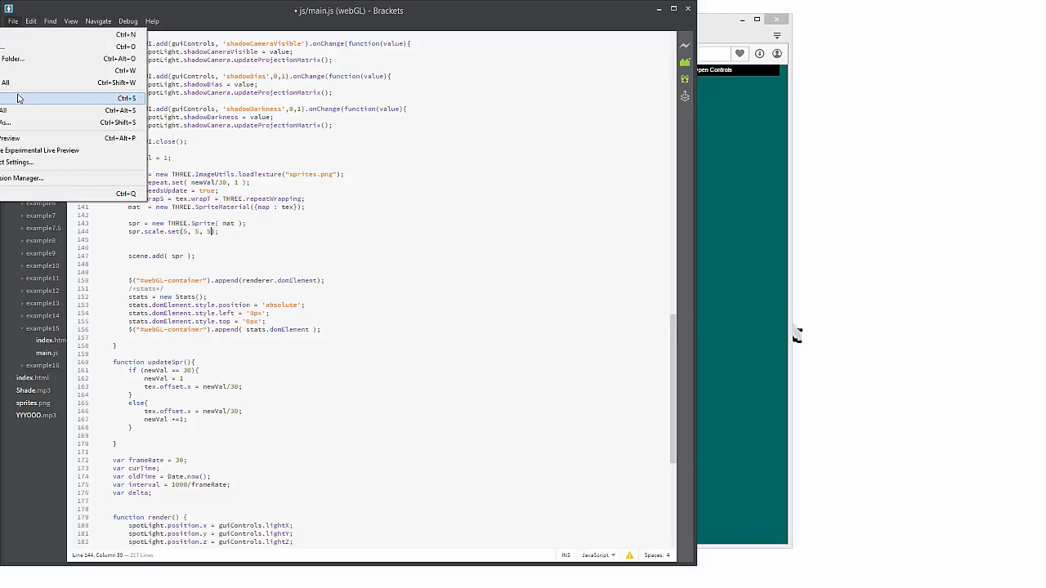
click(23, 95)
click(731, 31)
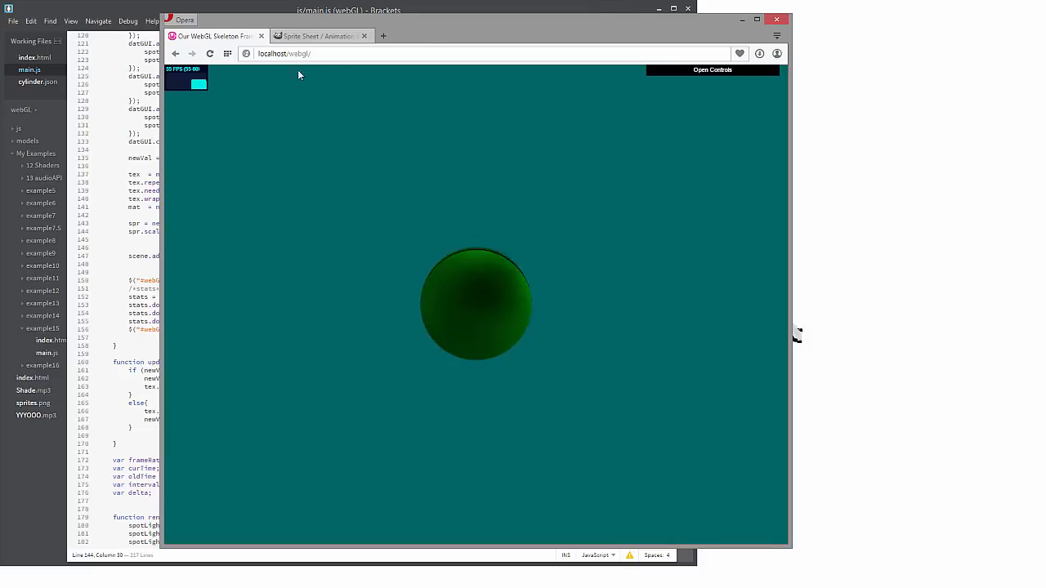
click(209, 53)
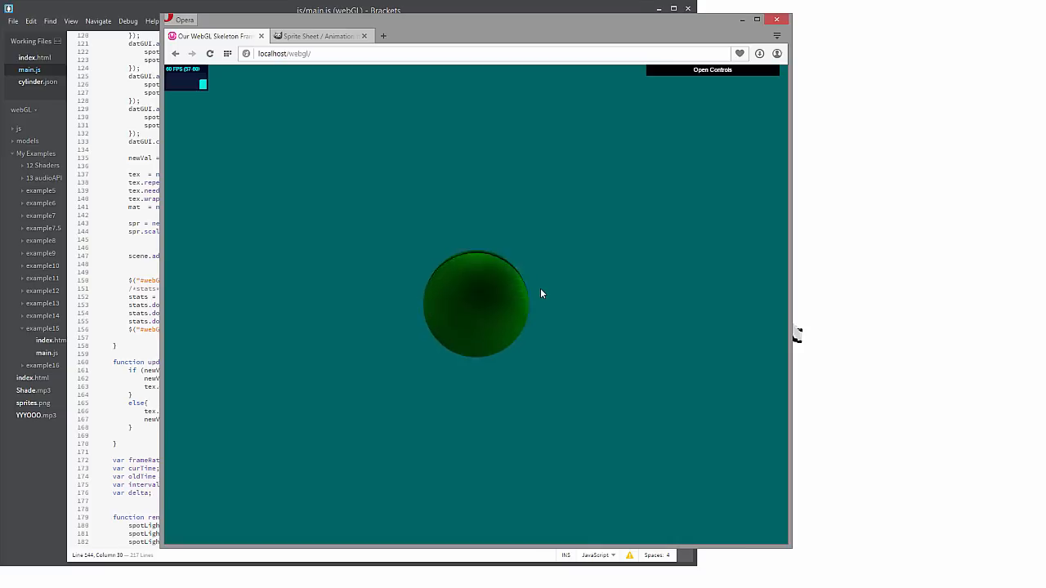
Return to main.js in Brackets and set all three spr.scale.set values to 8
click(129, 306)
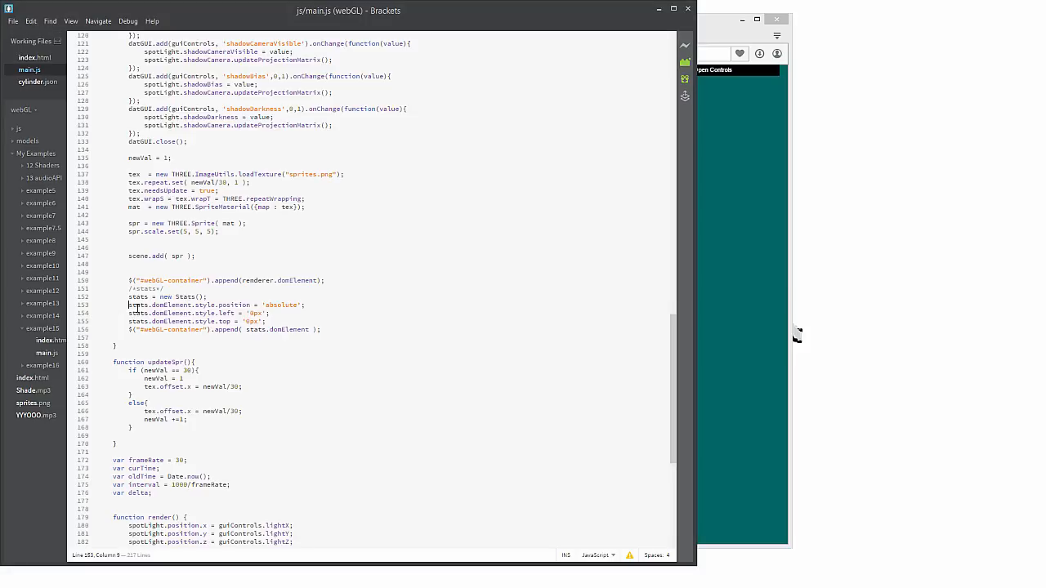
double_click(184, 232)
text(8)
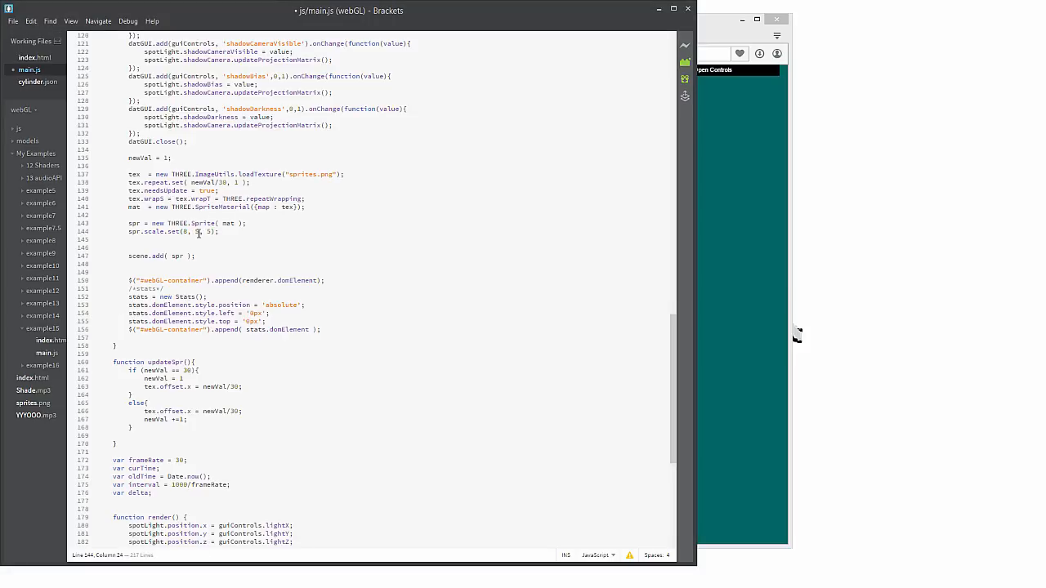
double_click(198, 232)
text(8)
drag(212, 233, 207, 232)
click(210, 232)
key(BackSpace)
text(8)
key(Right)
text(;)
Save main.js and reload the WebGL page in Opera to check the sprite at scale 8
click(13, 21)
click(36, 100)
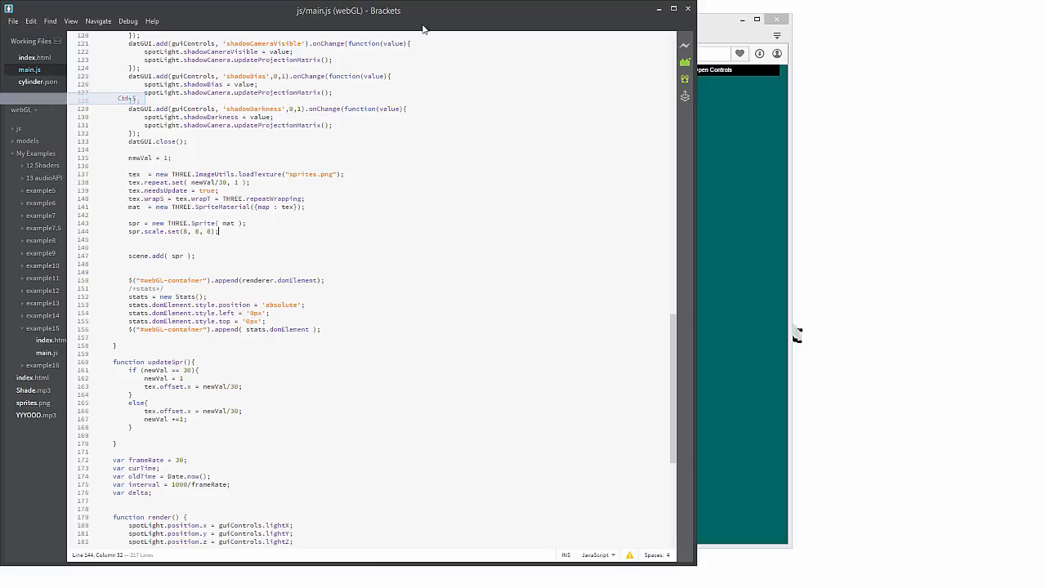
click(716, 34)
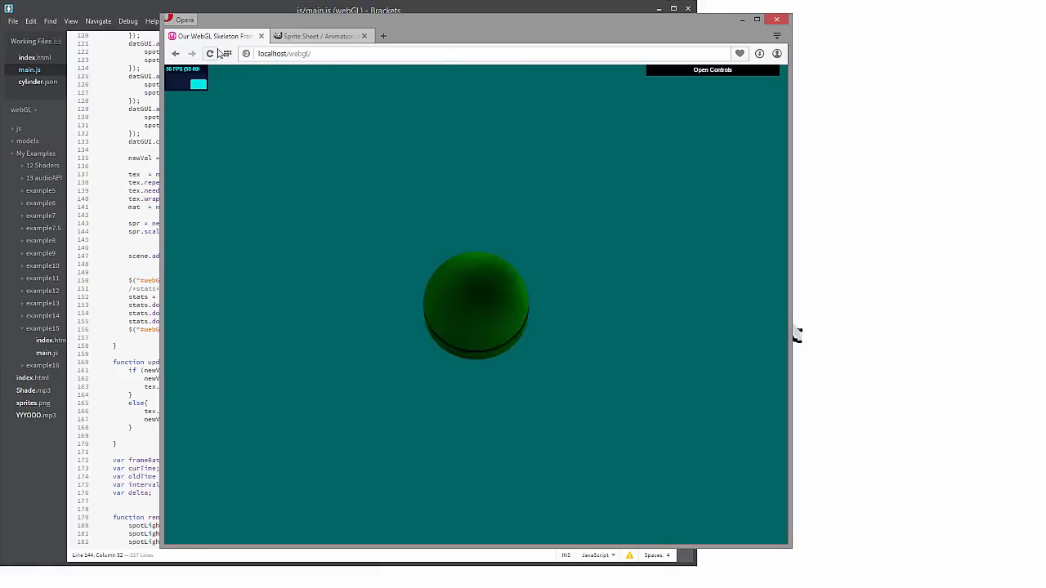
click(209, 54)
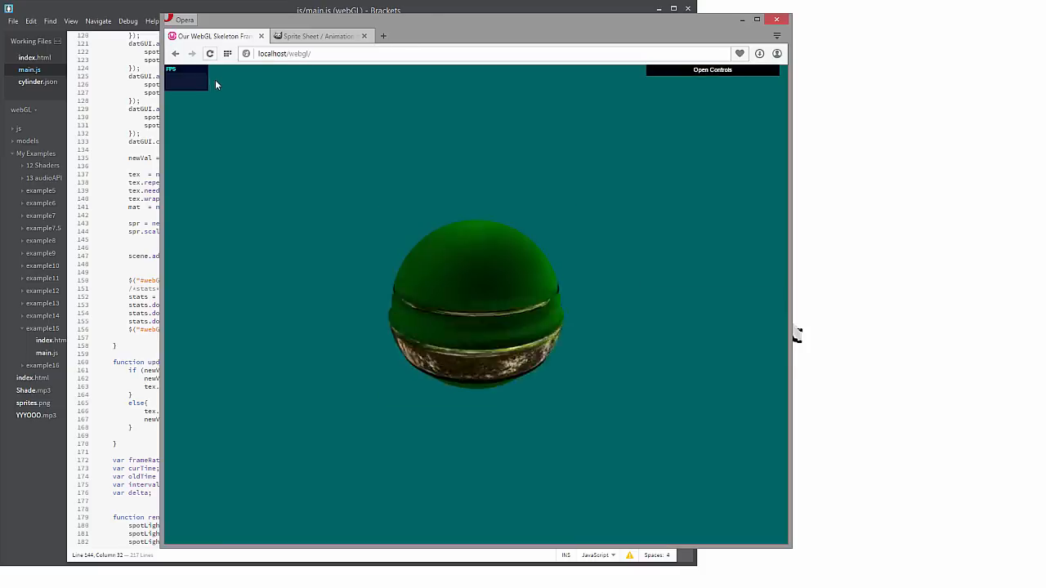